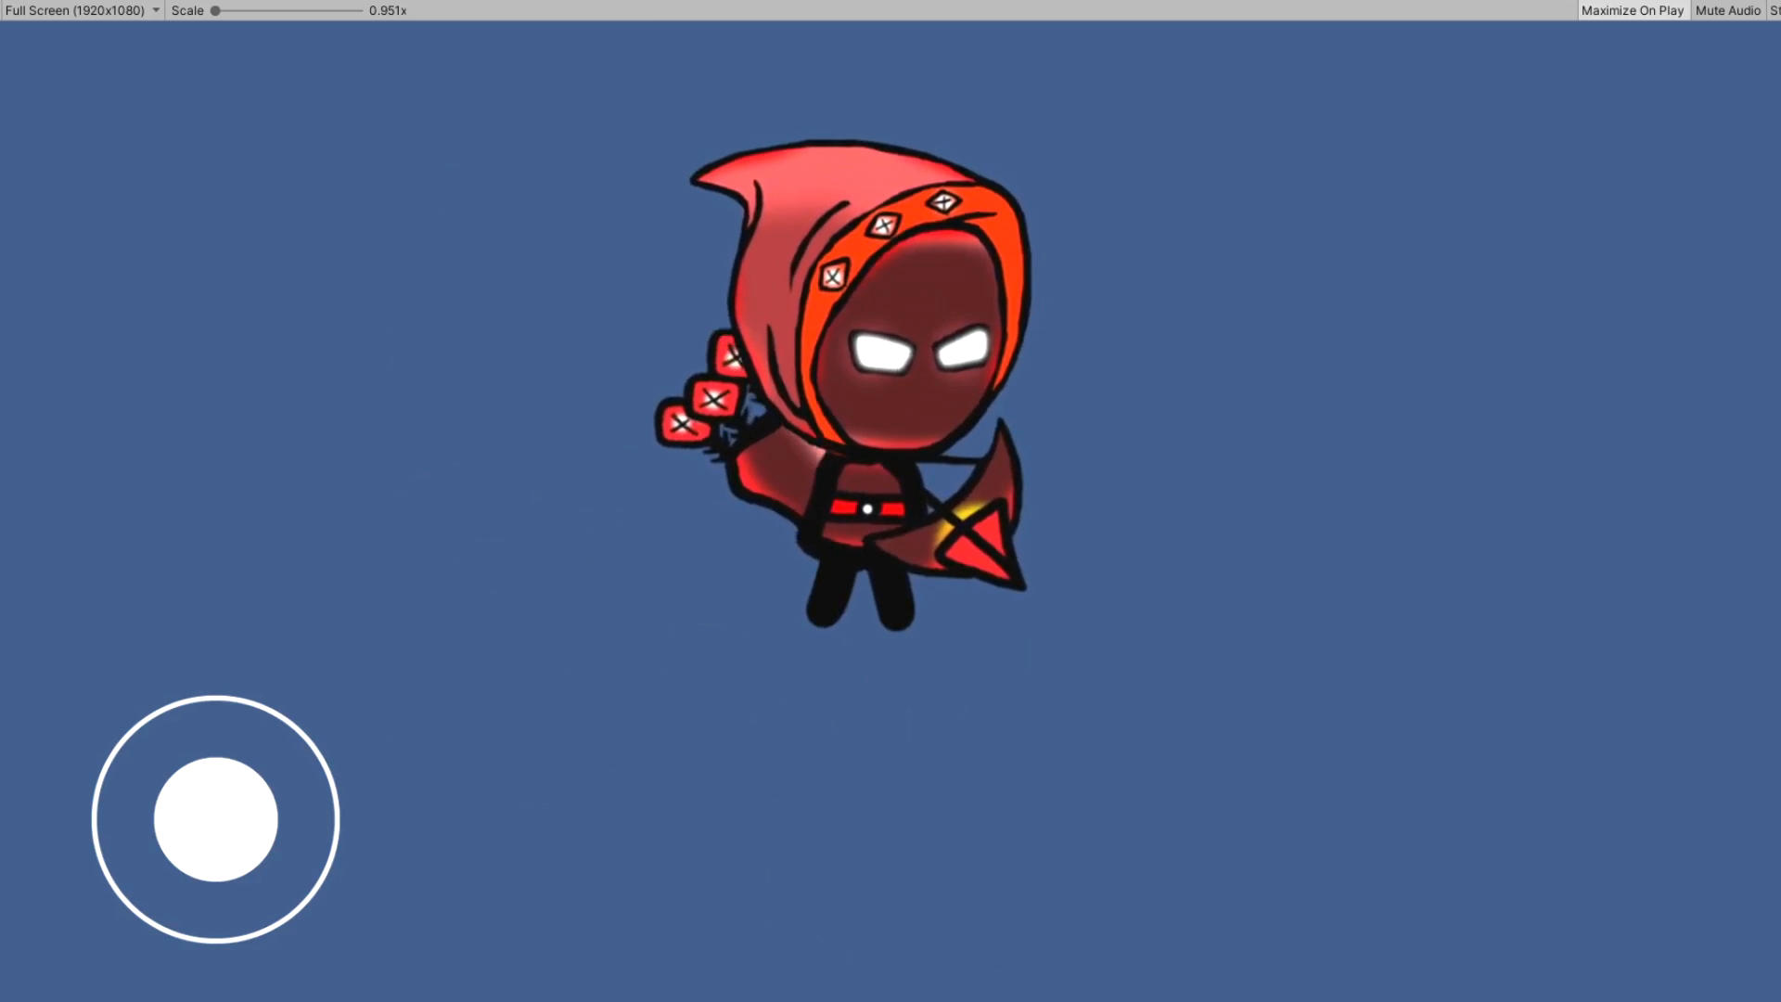
Step: Test the character's movement in all directions in play mode, and exit play mode
{"action": "key", "text": "s"}
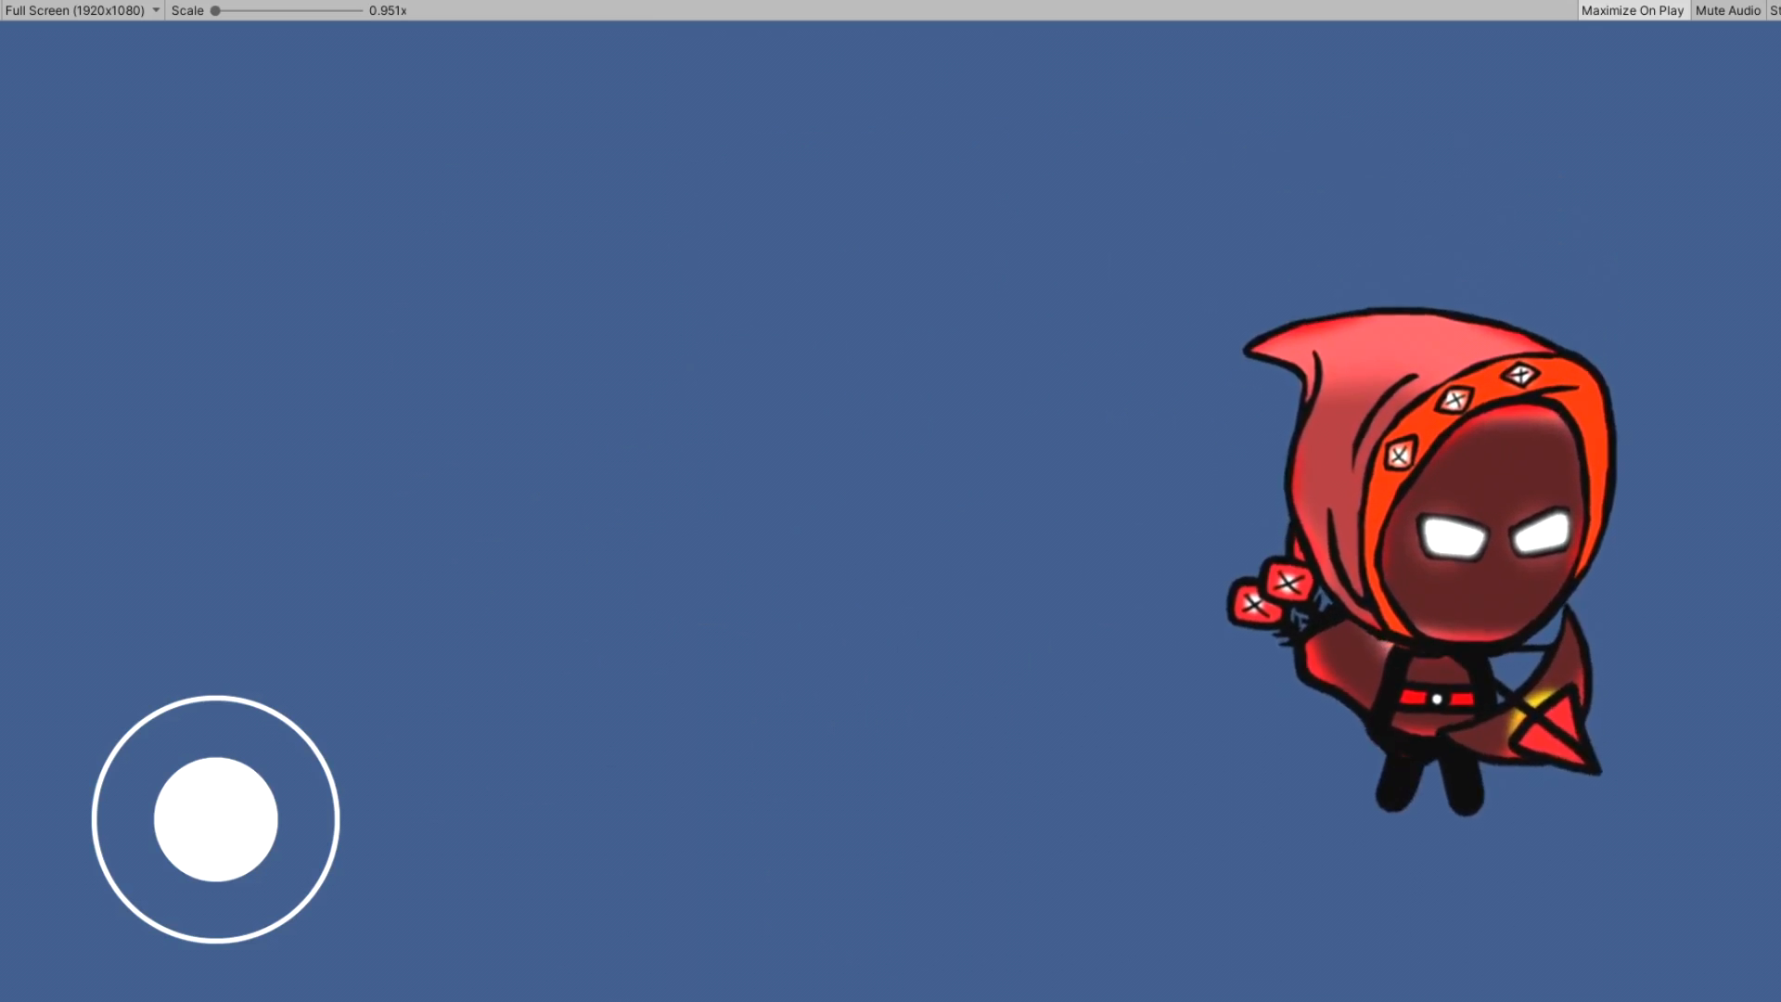
{"action": "key", "text": "a"}
{"action": "key", "text": "w"}
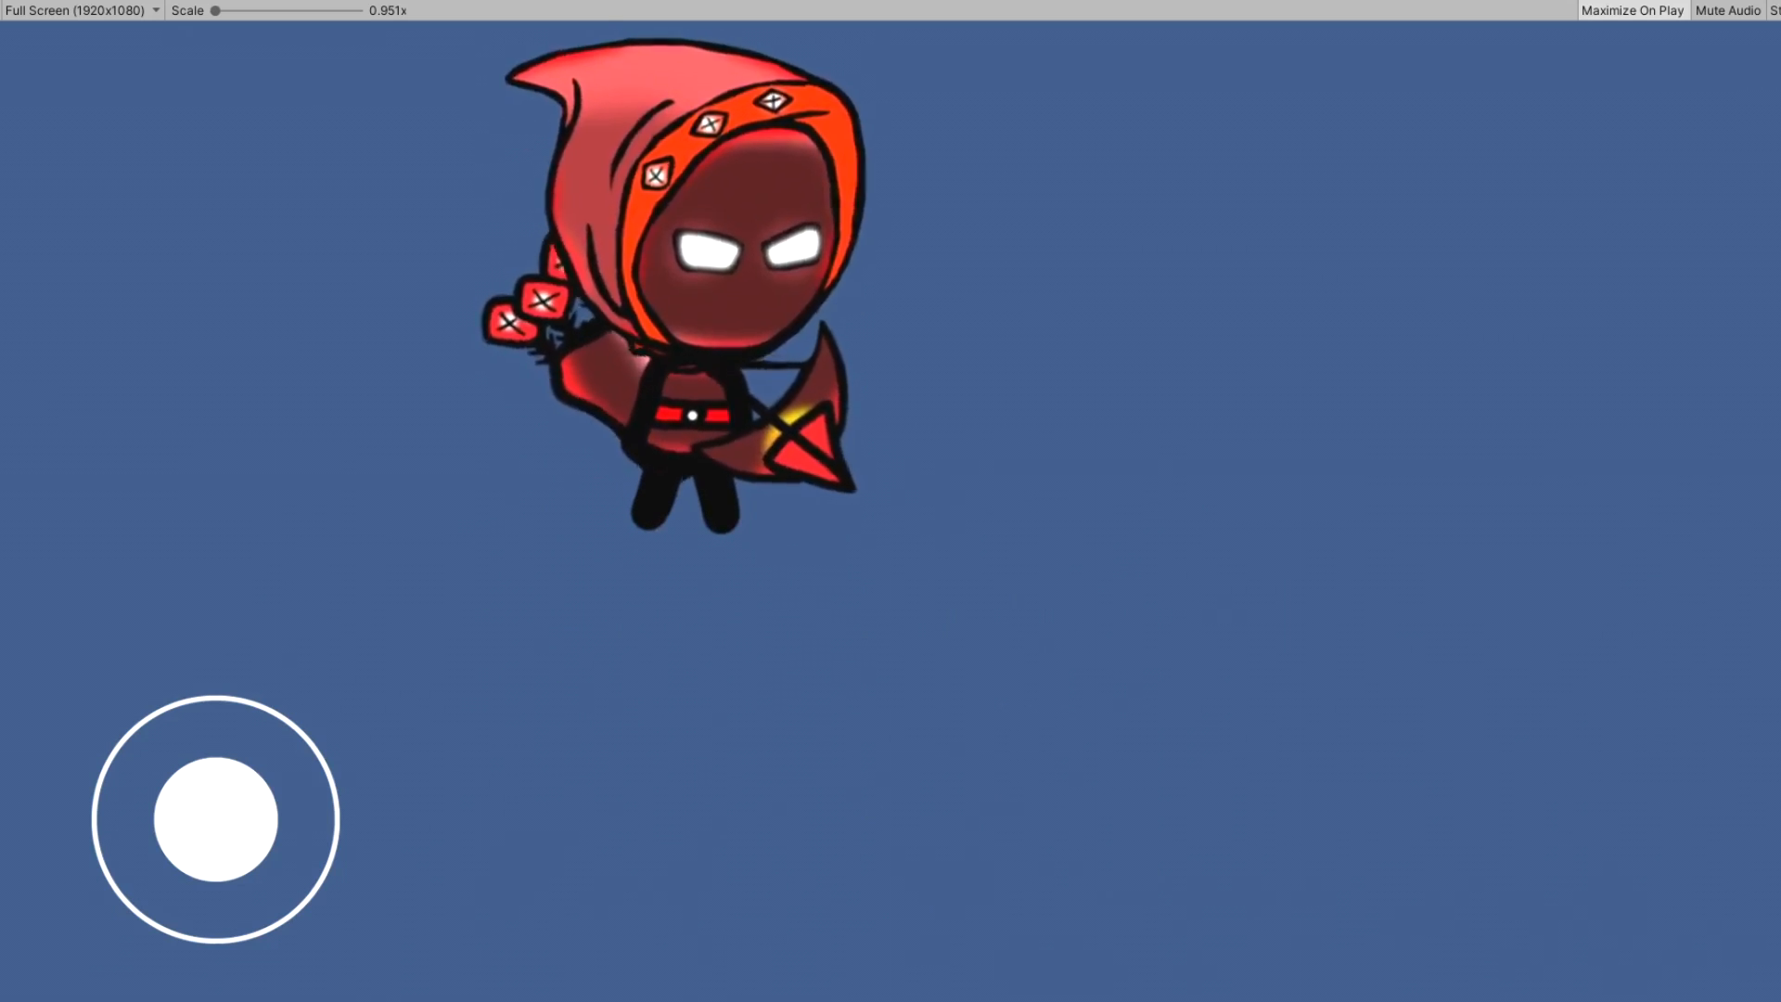
{"action": "key", "text": "d"}
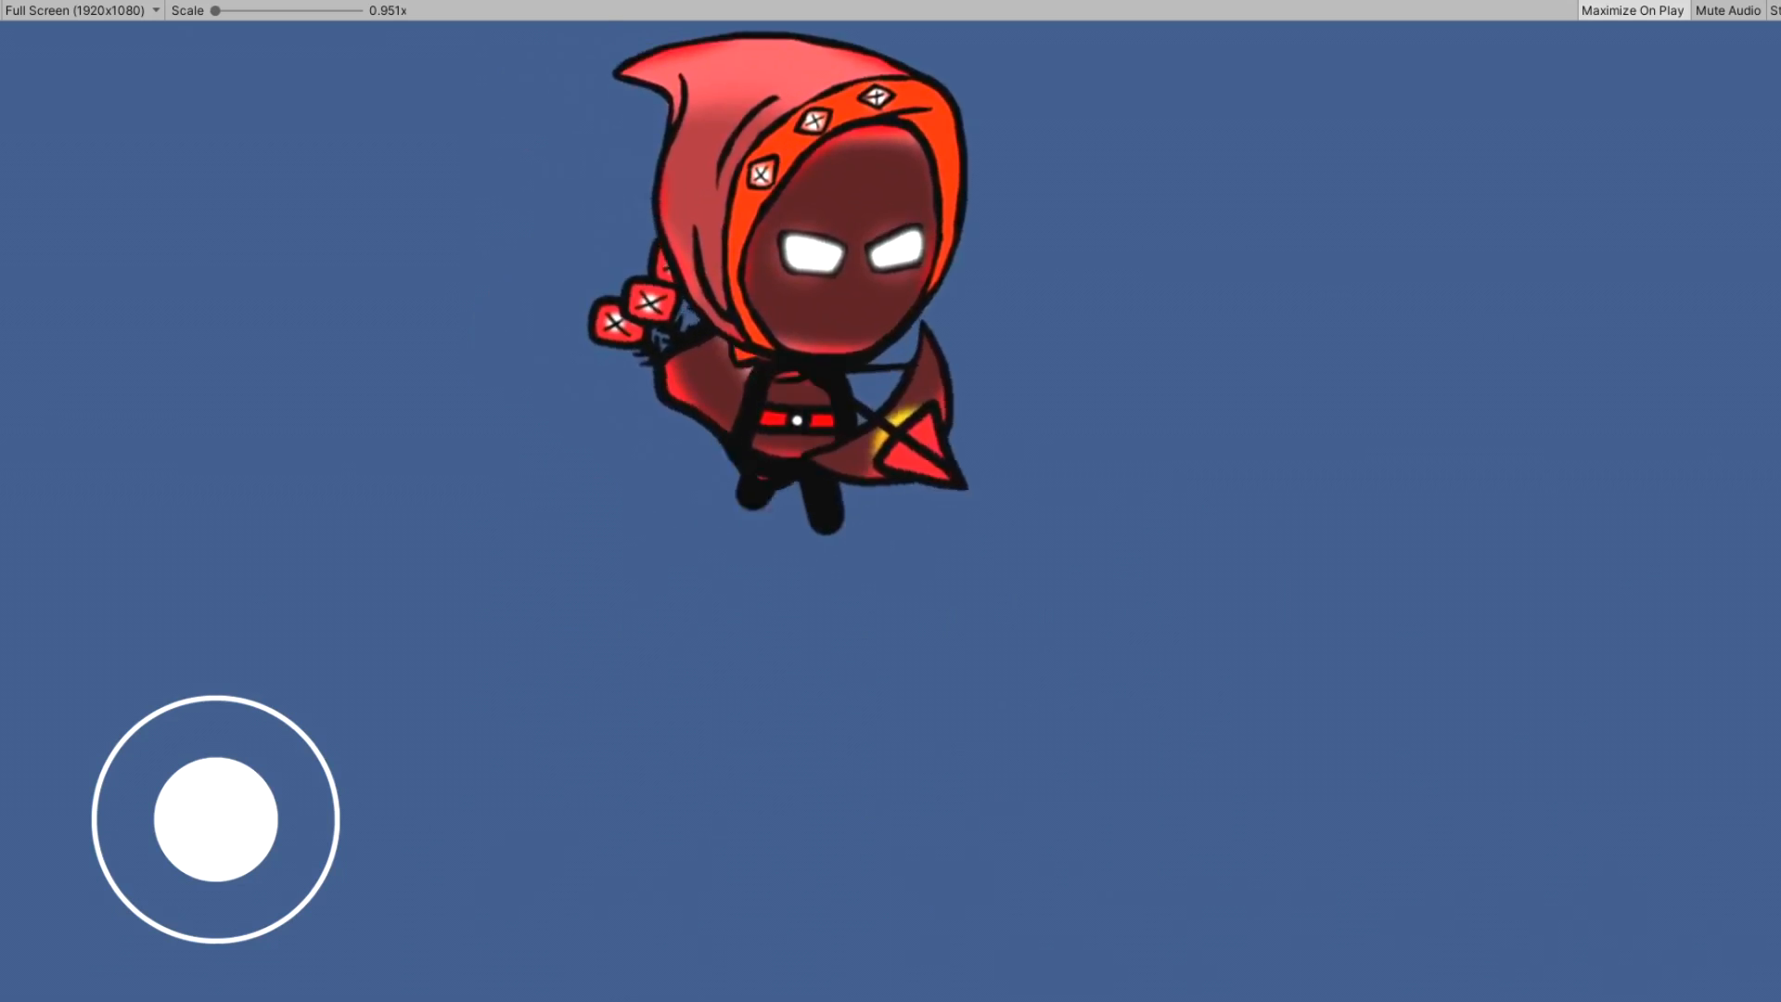
{"action": "key", "text": "s"}
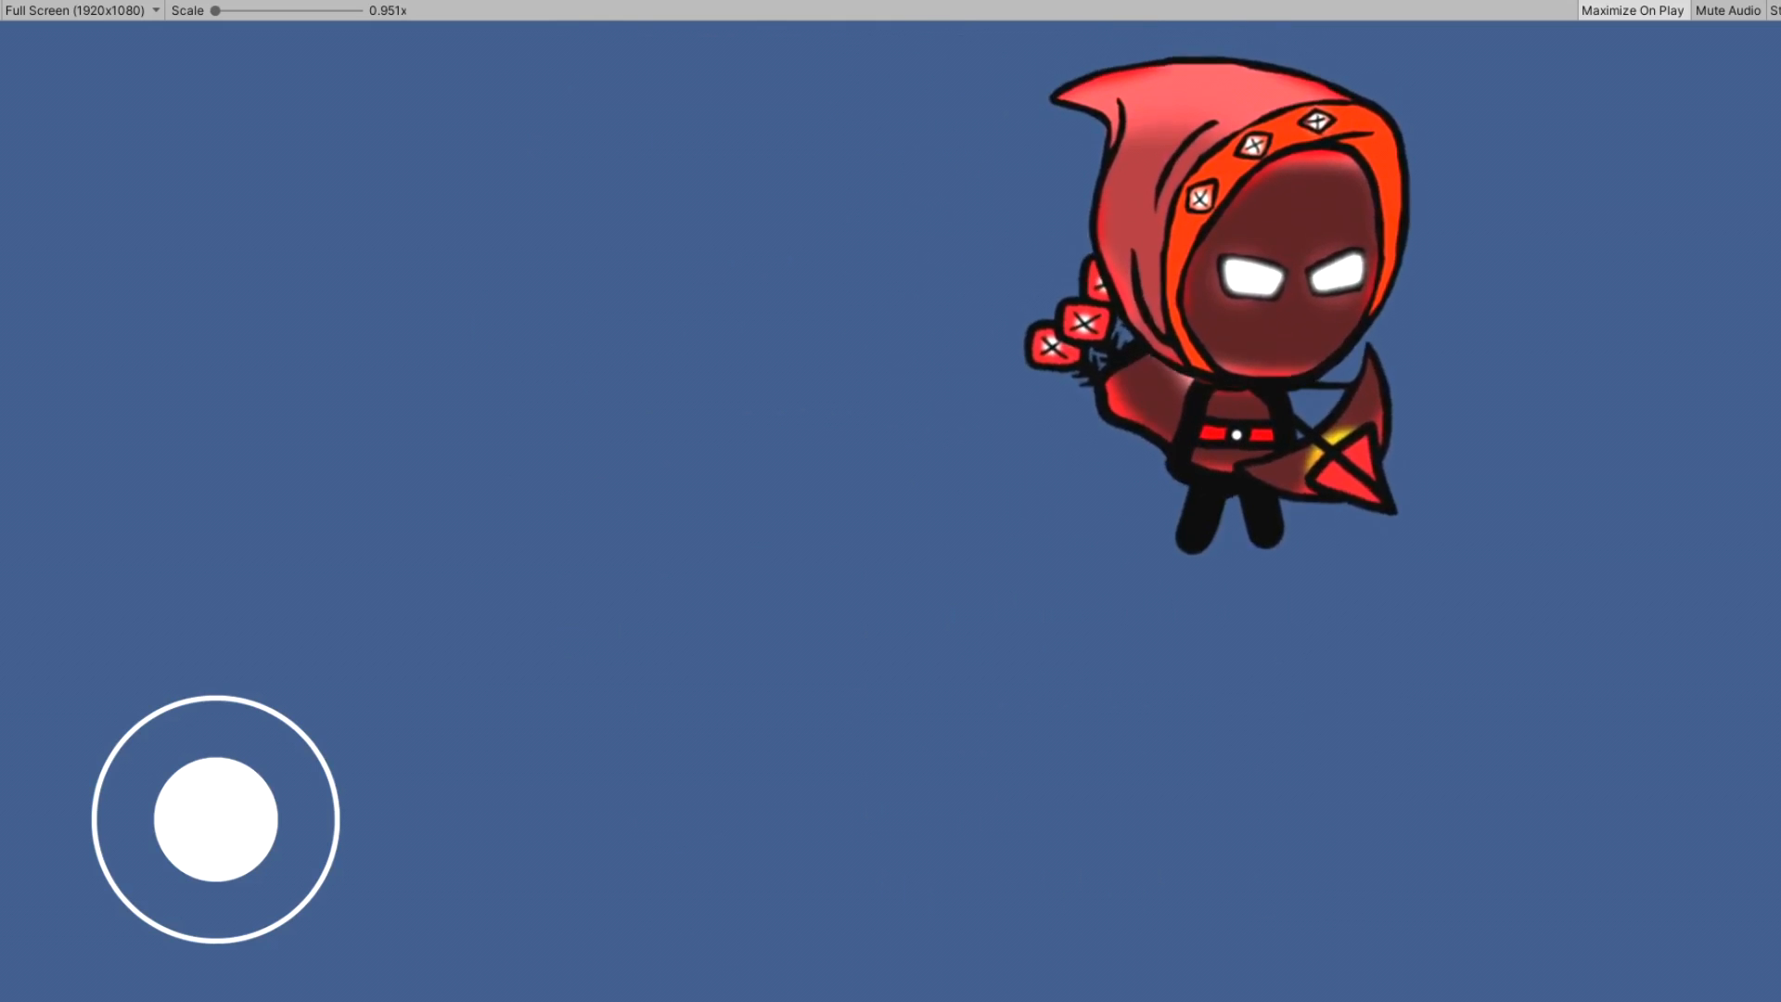
{"action": "key", "text": "a"}
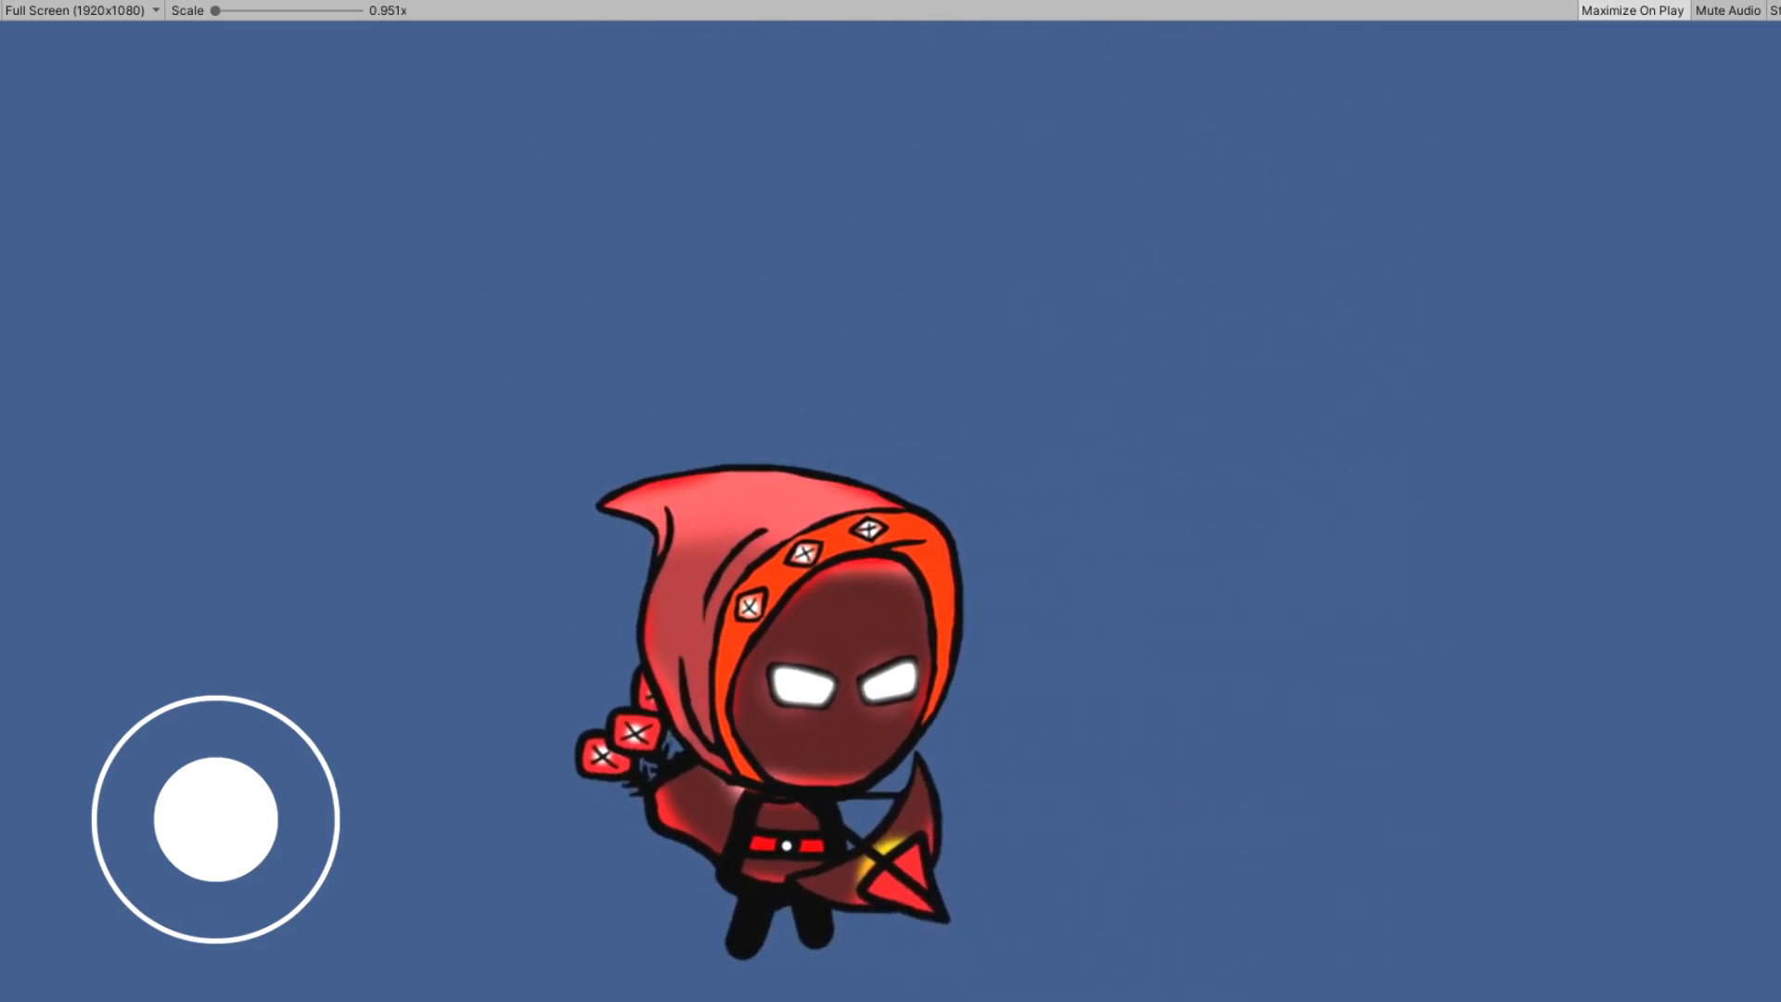
{"action": "key", "text": "w"}
{"action": "key", "text": "d"}
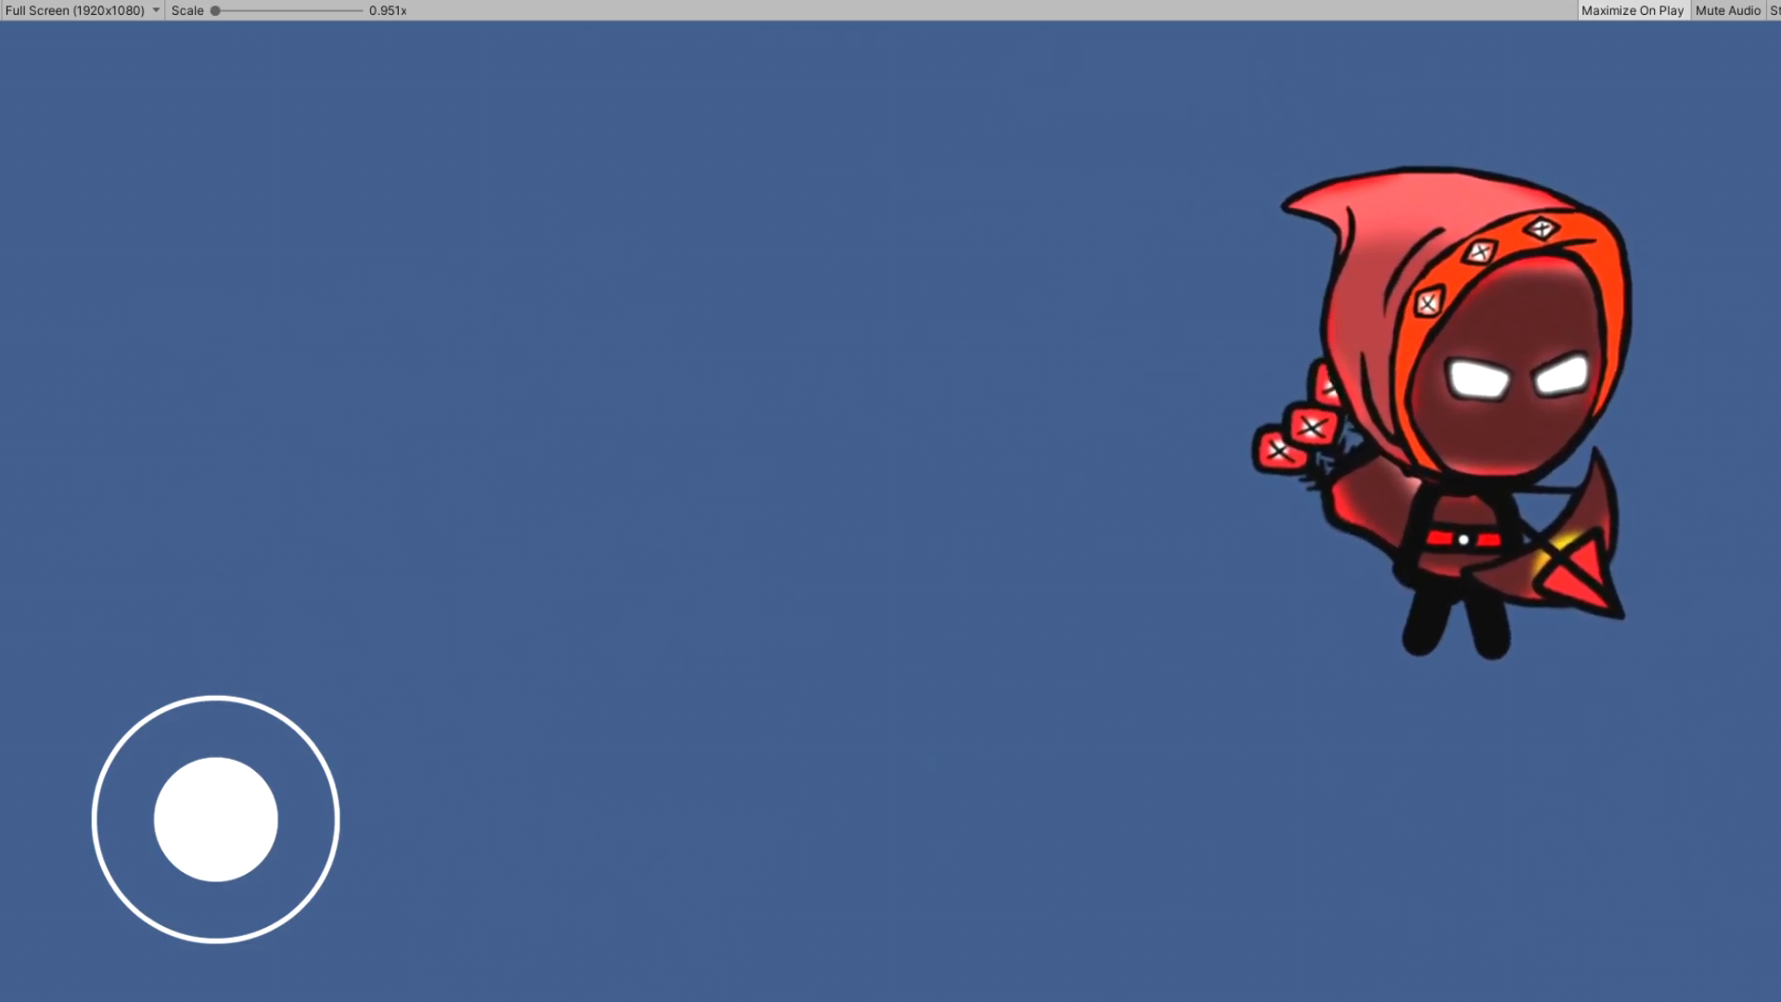
{"action": "key", "text": "a"}
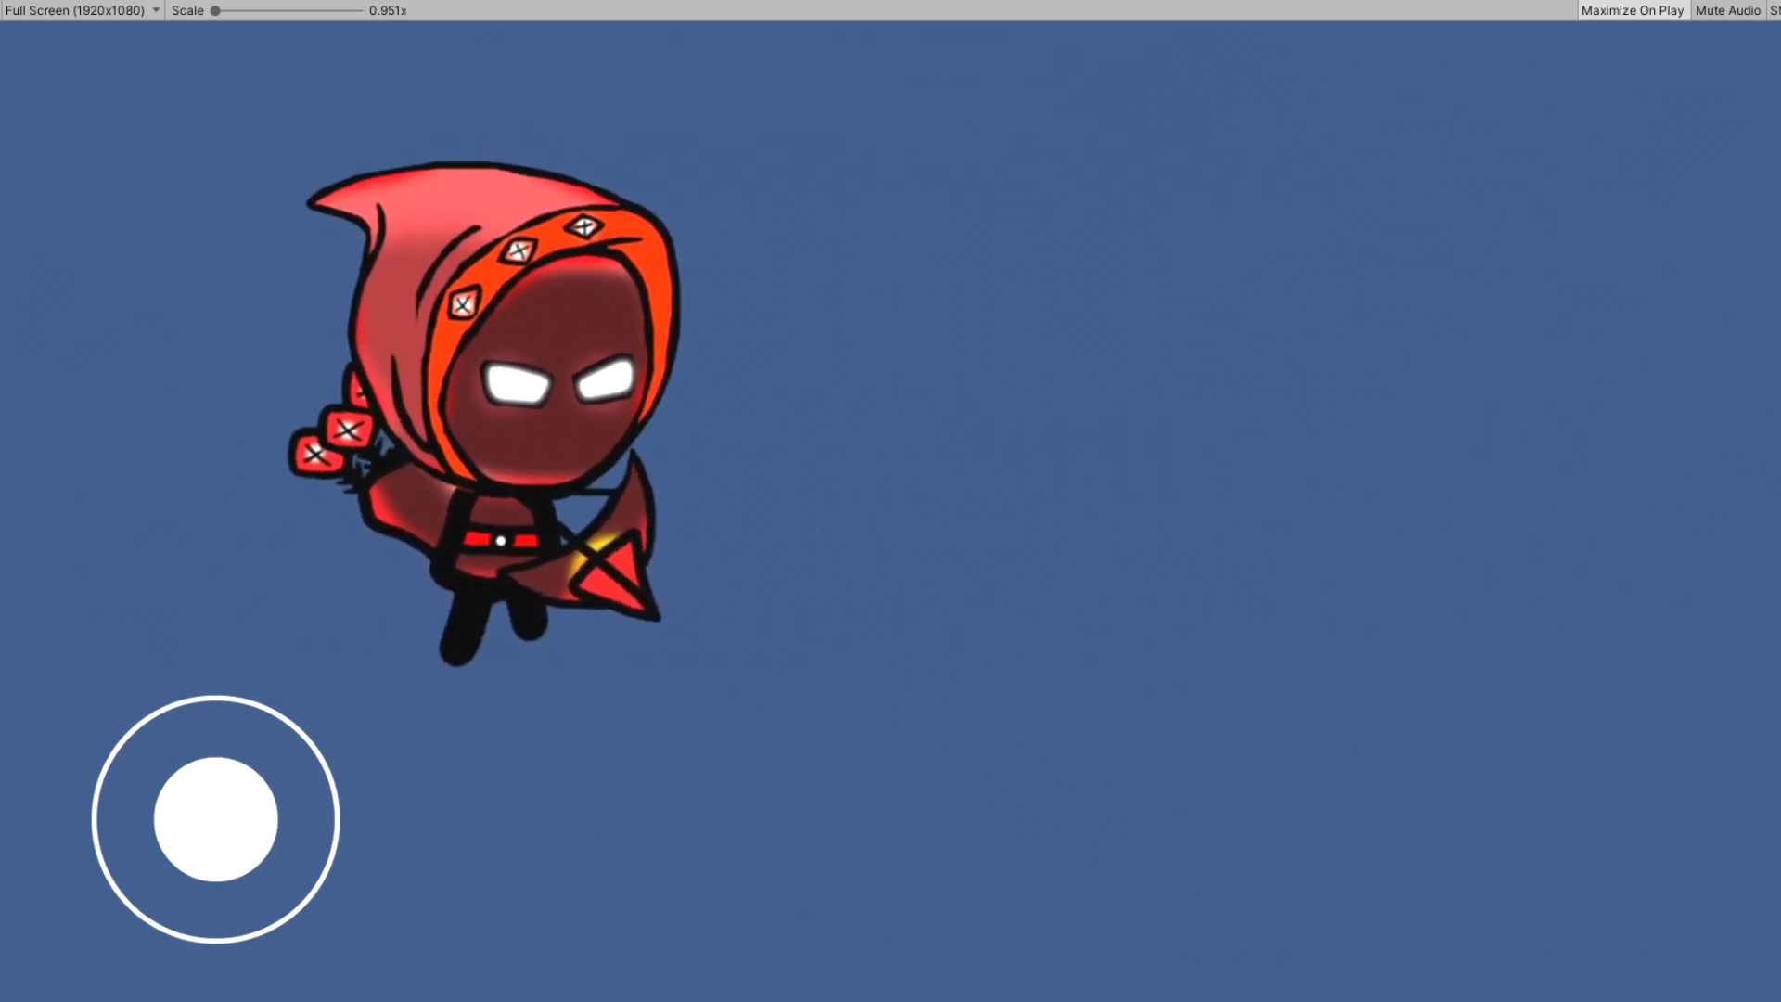
{"action": "key", "text": "ctrl+p"}
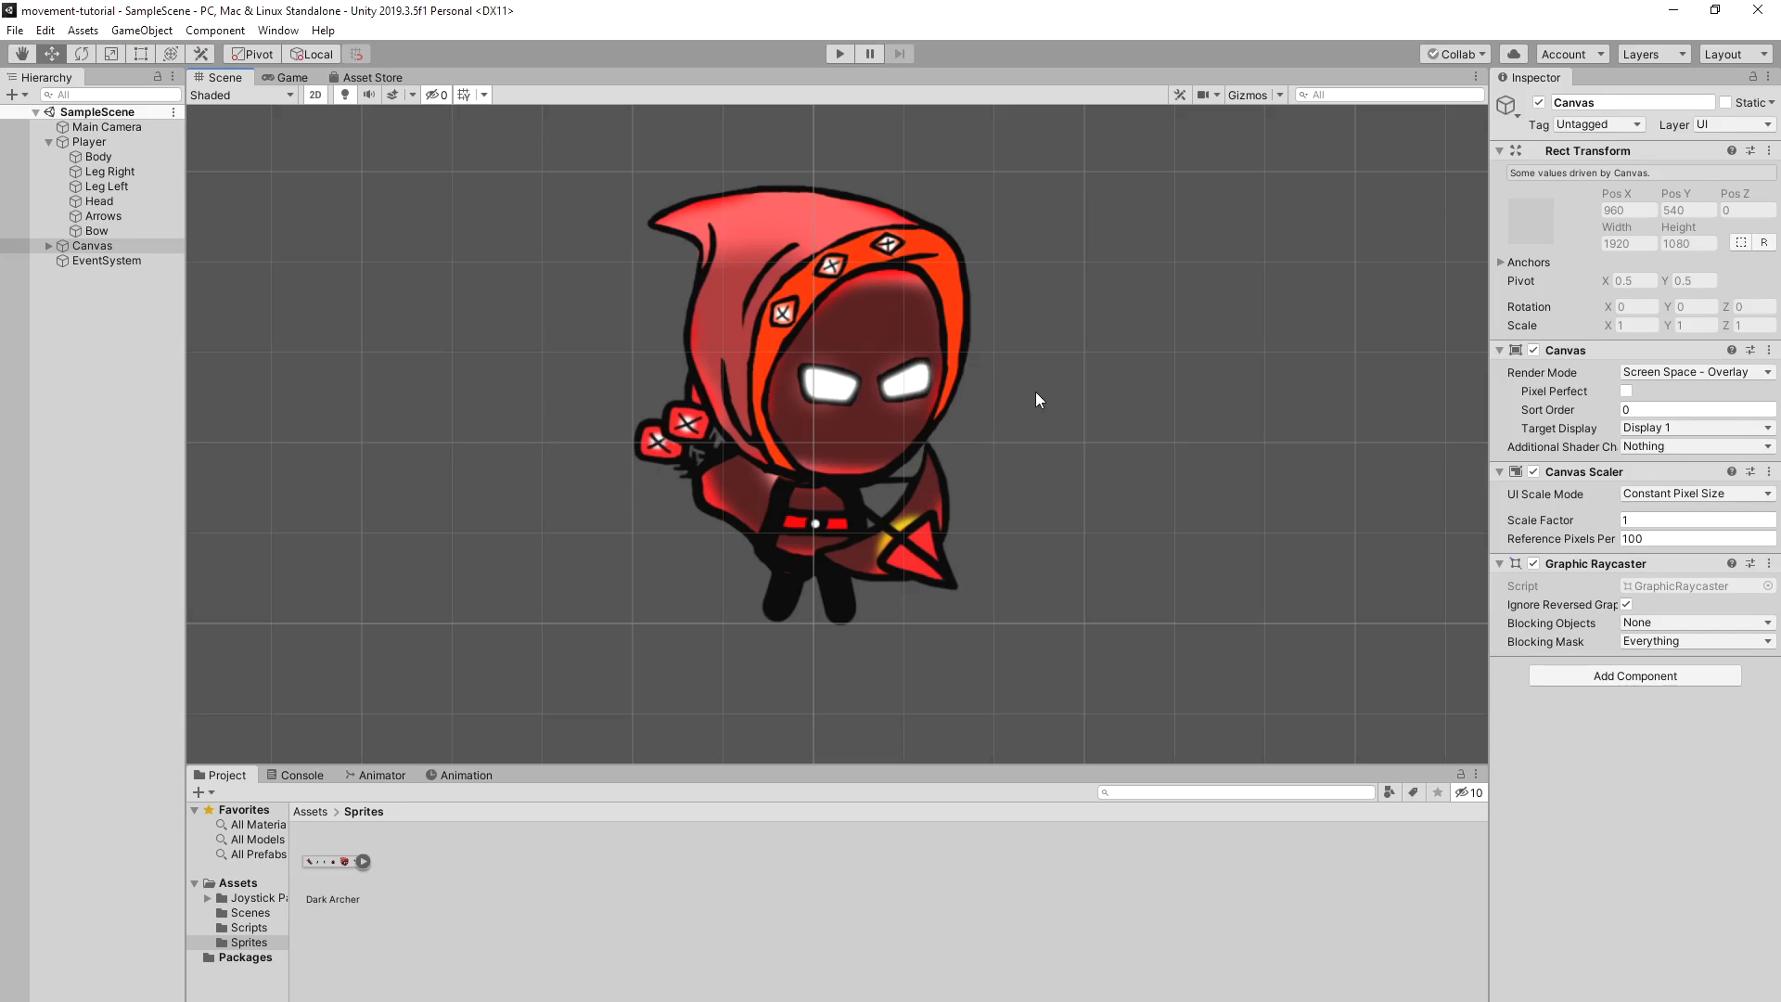
Step: Try rotating the Player's Body part on its own in the scene, and undo the rotation
{"action": "left_click", "coordinate": [89, 142]}
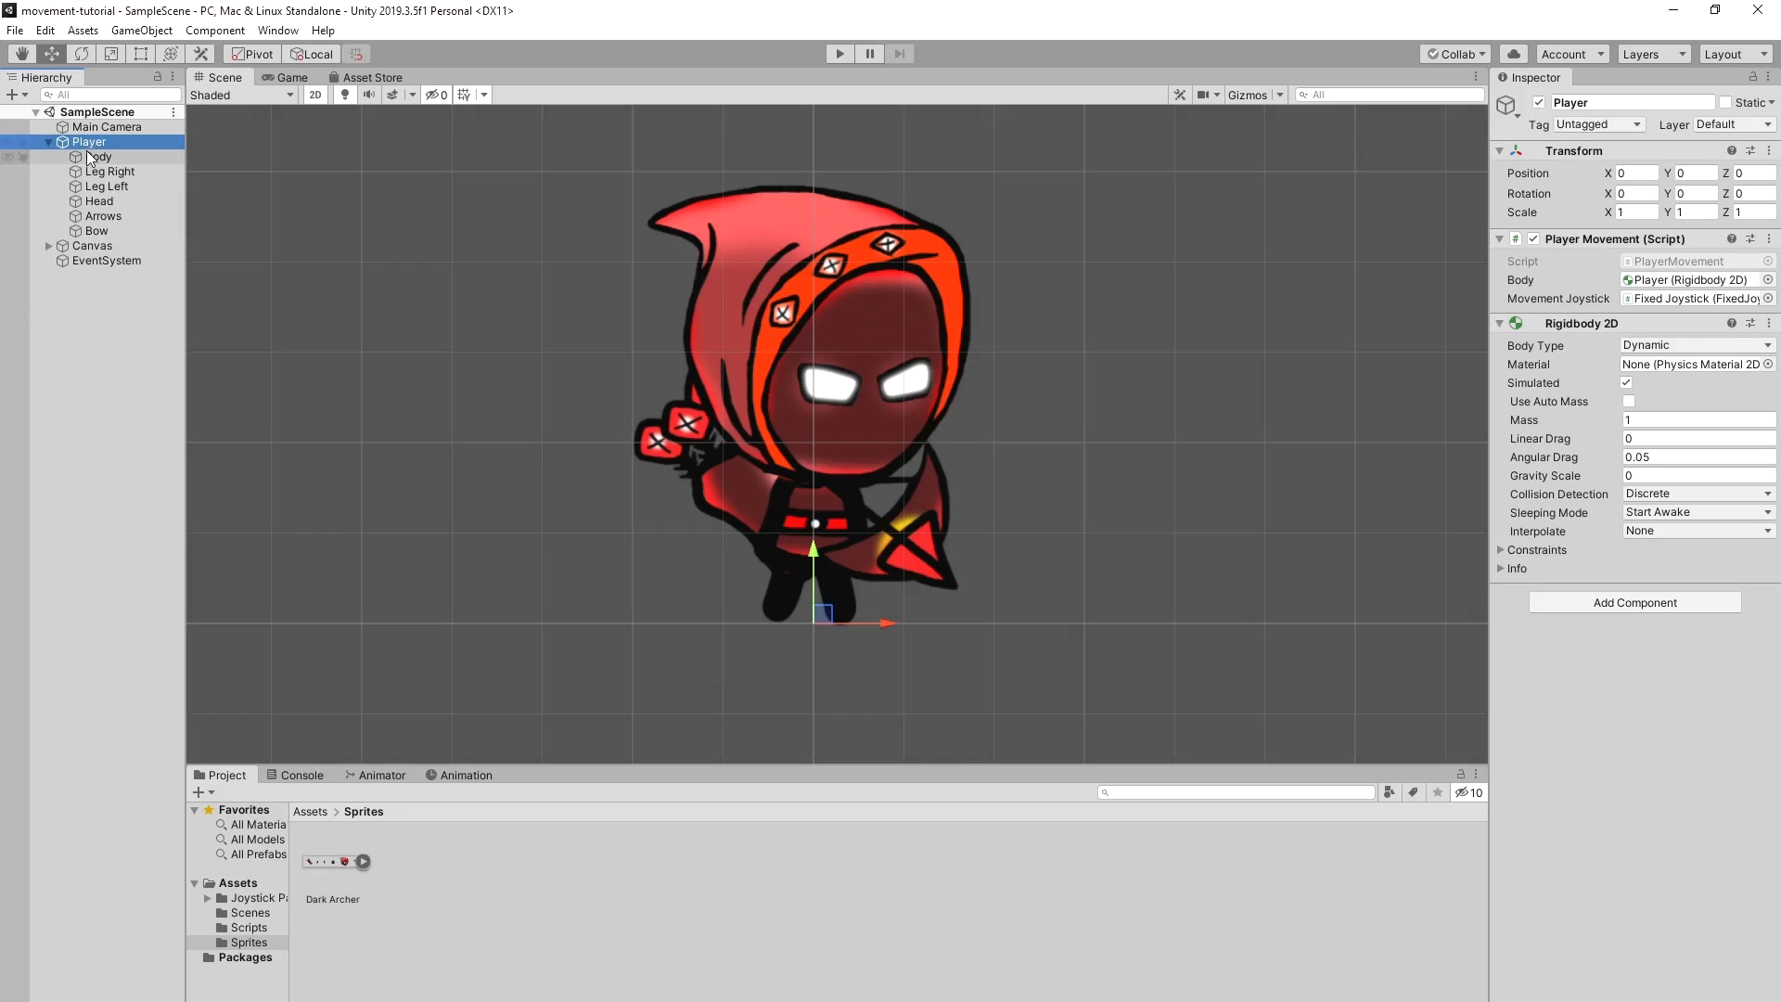
{"action": "left_click", "coordinate": [90, 157]}
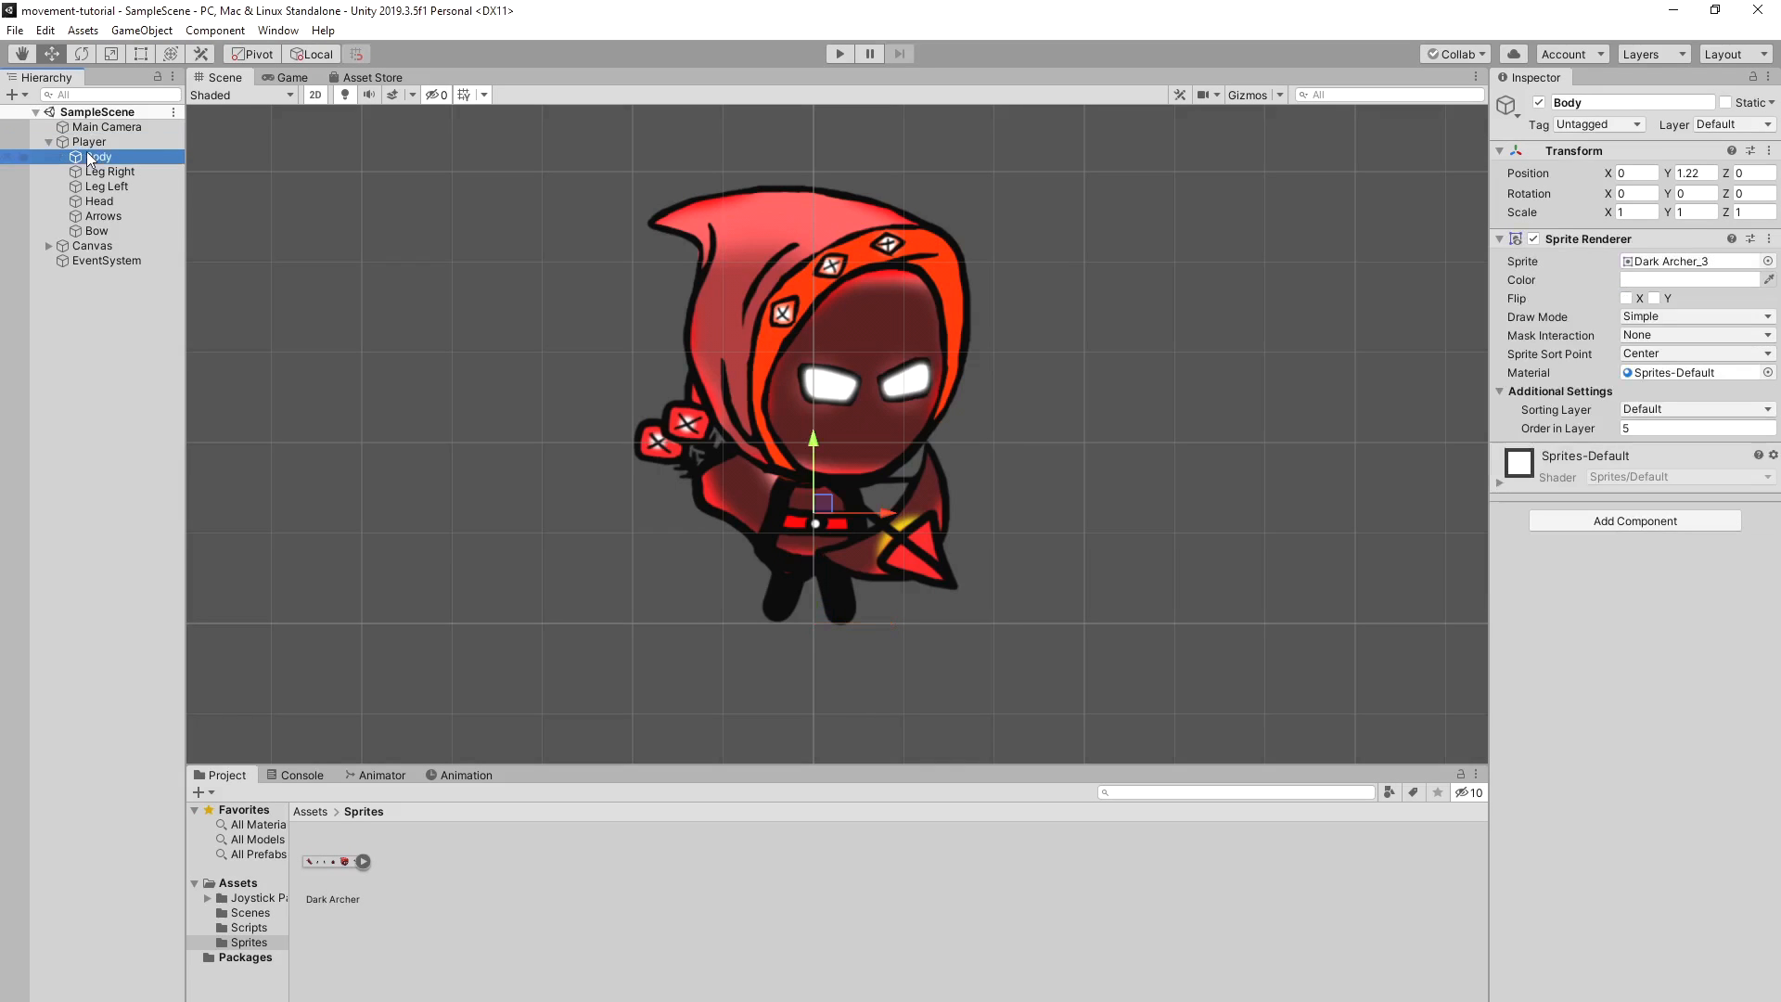
{"action": "left_click", "coordinate": [82, 53]}
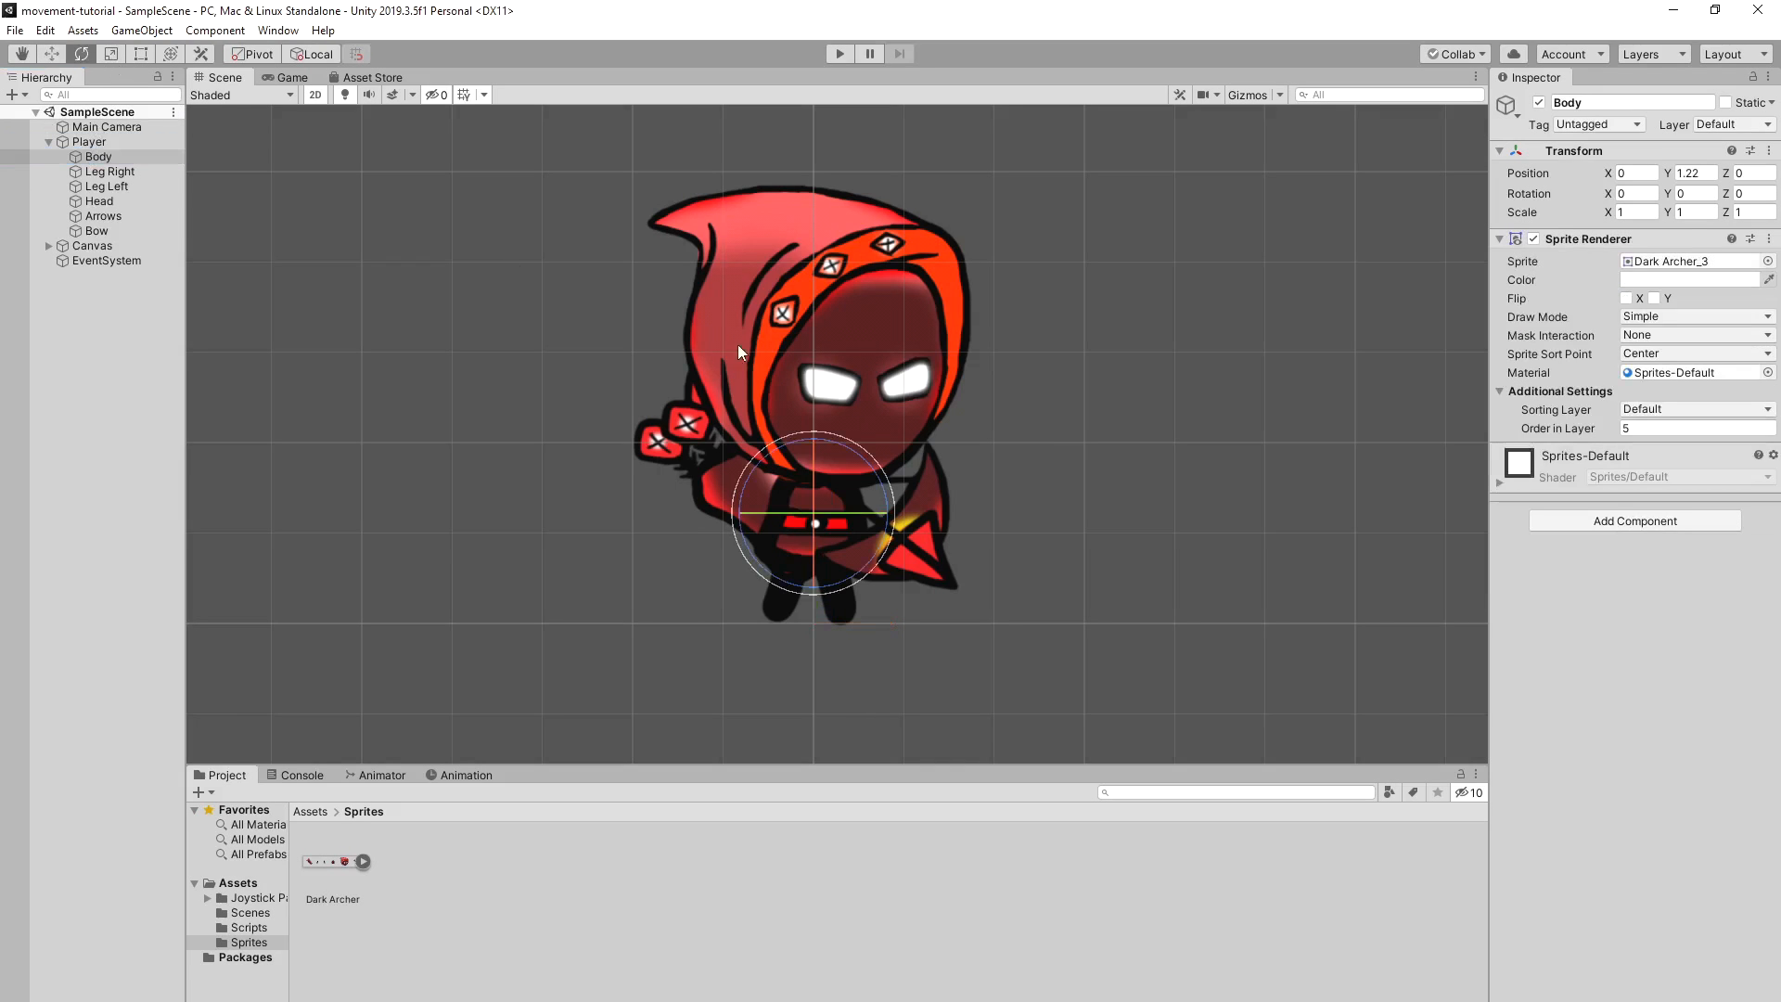
{"action": "left_click_drag", "start_coordinate": [846, 443], "coordinate": [736, 426]}
{"action": "key", "text": "ctrl+z"}
Step: Make the Head, Arrows and Bow objects children of Body in the Player hierarchy
{"action": "left_click", "coordinate": [100, 201]}
{"action": "left_click_drag", "start_coordinate": [104, 204], "coordinate": [91, 154]}
{"action": "left_click_drag", "start_coordinate": [102, 217], "coordinate": [89, 164]}
{"action": "left_click_drag", "start_coordinate": [102, 237], "coordinate": [104, 158]}
Step: Test-rotate the Body together with its child parts, undo the rotation and save the scene
{"action": "left_click", "coordinate": [103, 158]}
{"action": "left_click_drag", "start_coordinate": [815, 432], "coordinate": [776, 425]}
{"action": "key", "text": "ctrl+z"}
{"action": "key", "text": "ctrl+s"}
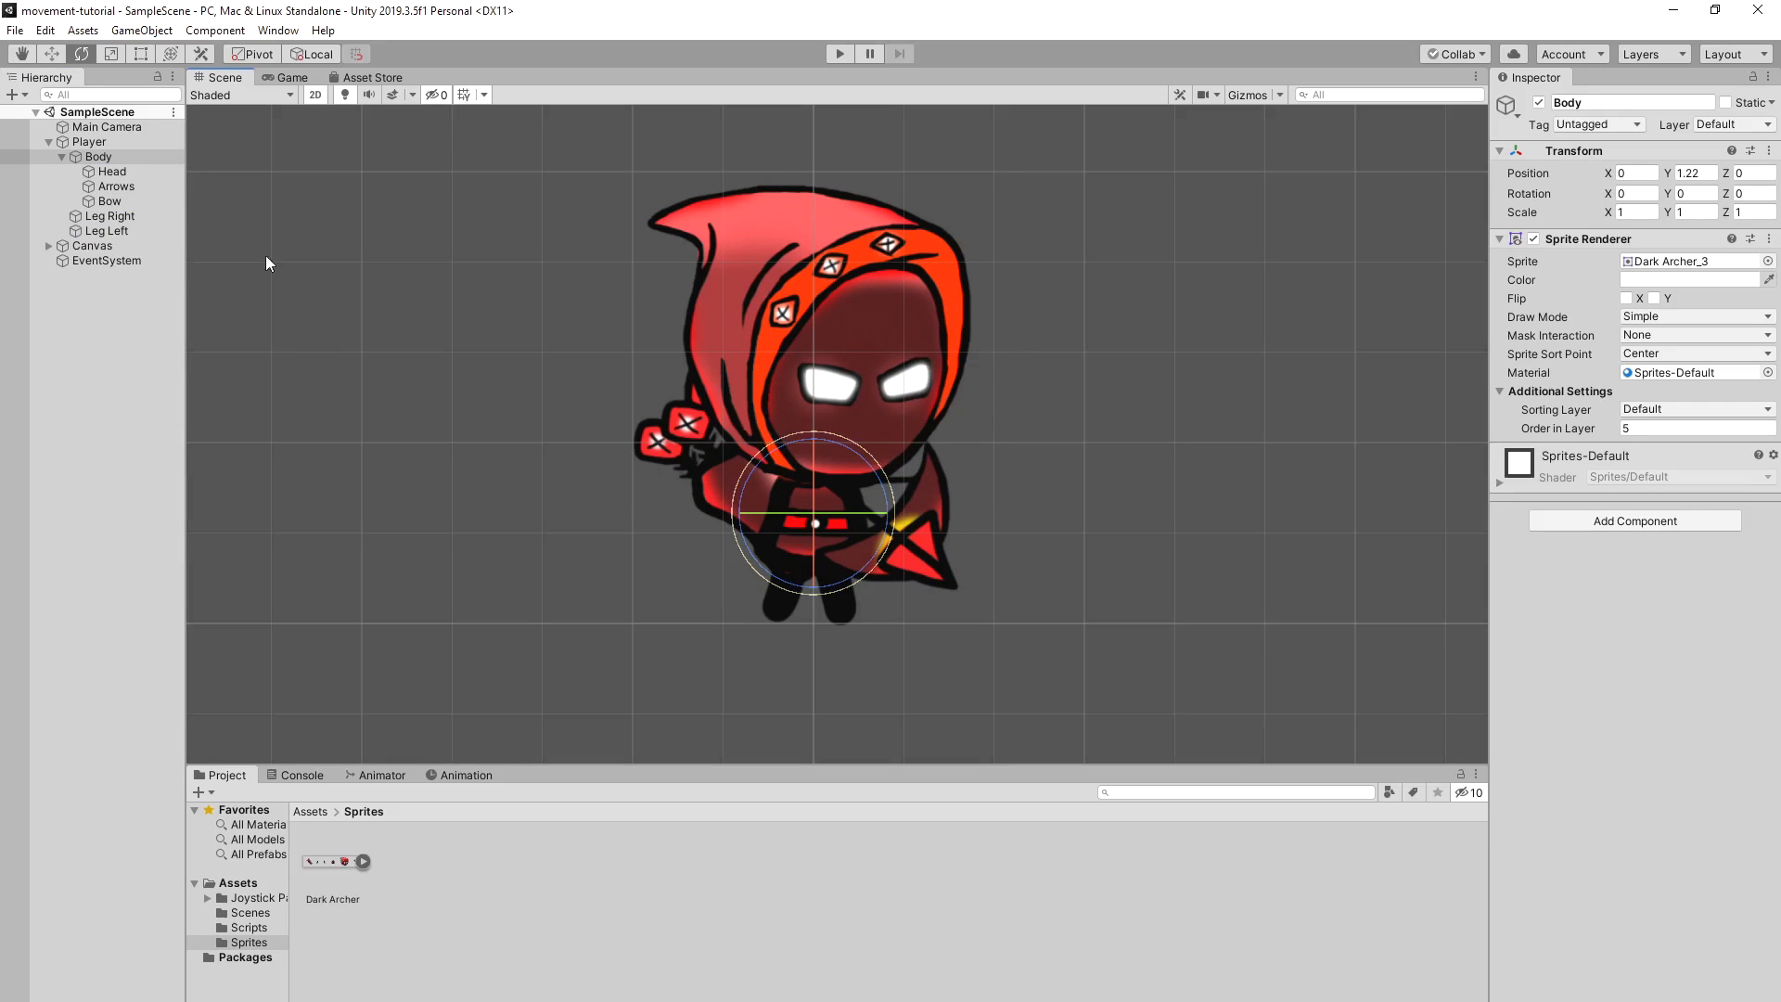
Step: Switch to the Move tool, clear the selection and open the Animation window
{"action": "key", "text": "w"}
{"action": "left_click", "coordinate": [258, 188]}
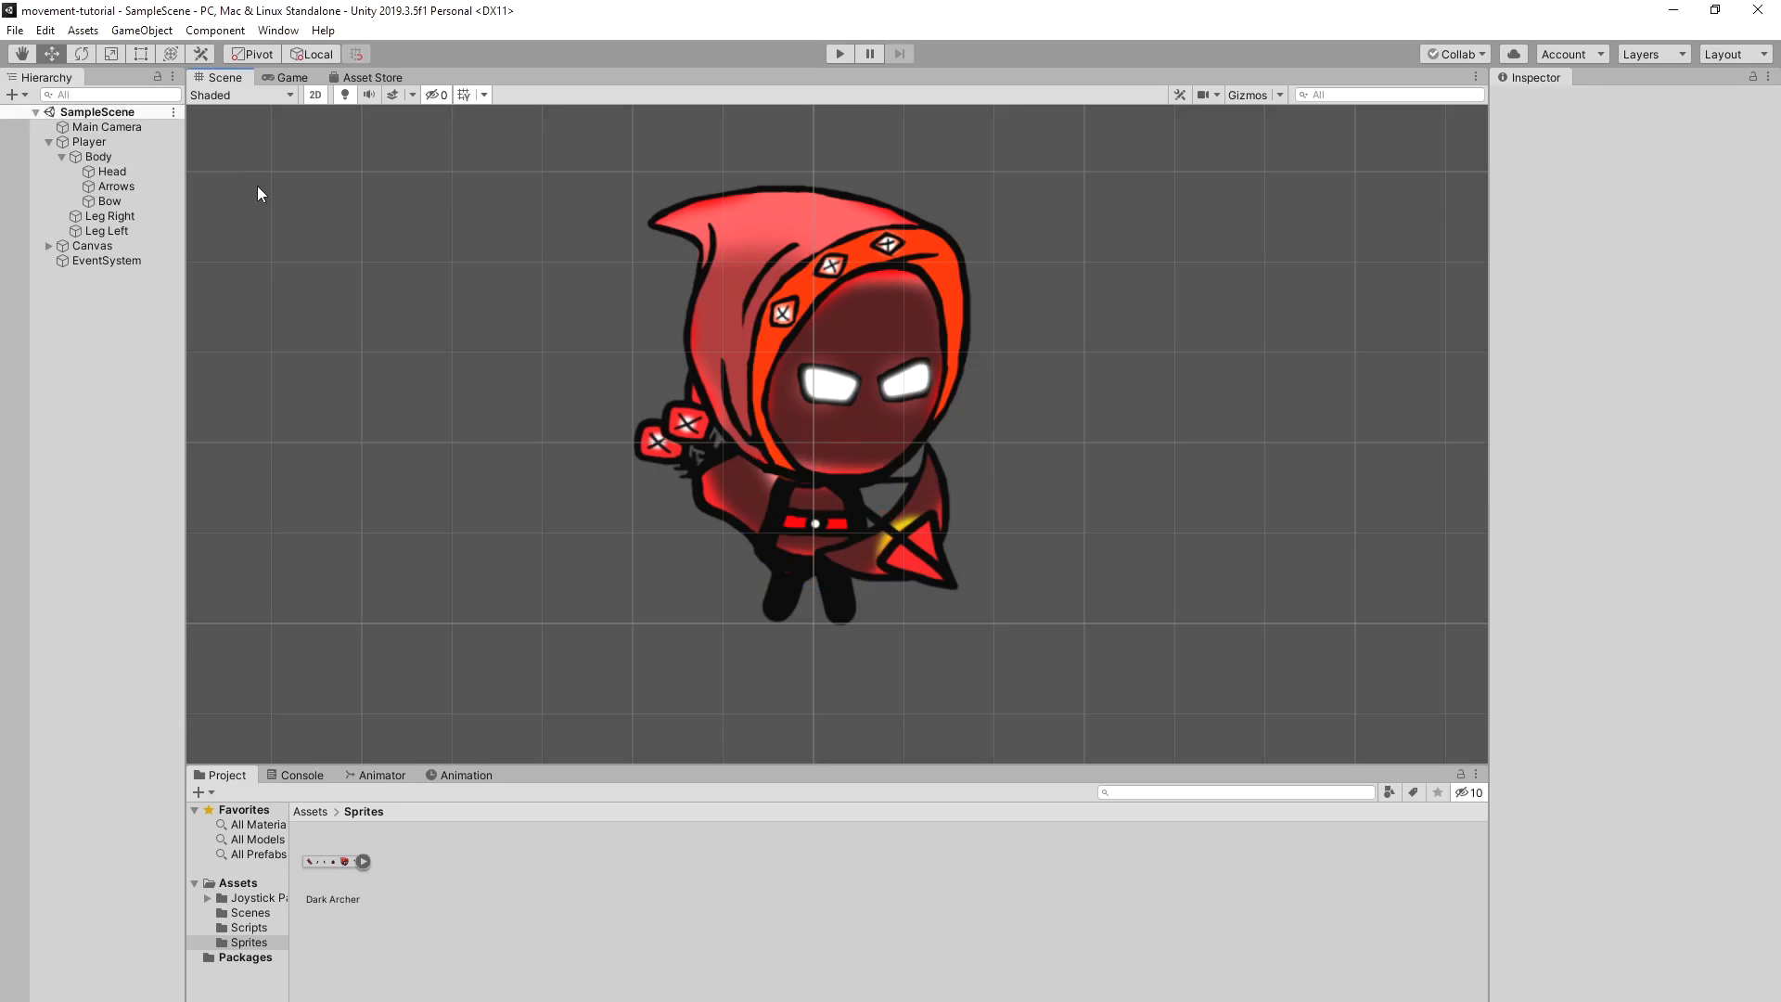
{"action": "left_click", "coordinate": [276, 29]}
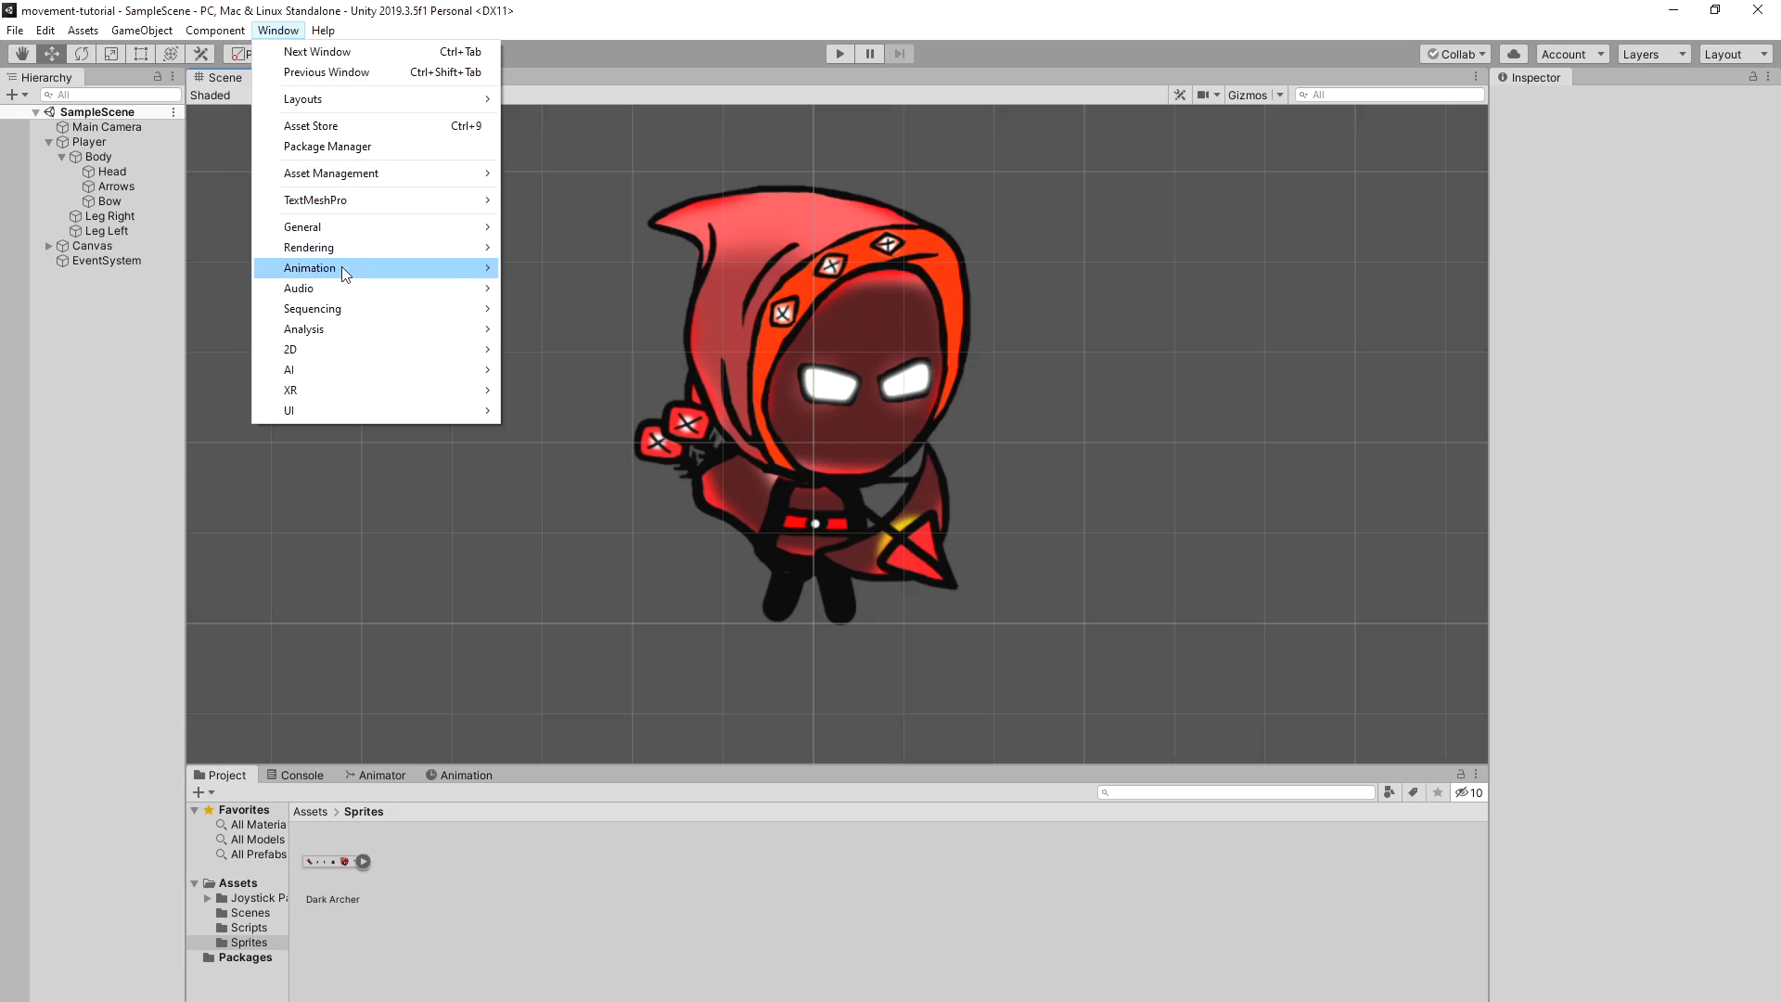
{"action": "mouse_move", "coordinate": [367, 268]}
{"action": "left_click", "coordinate": [554, 267]}
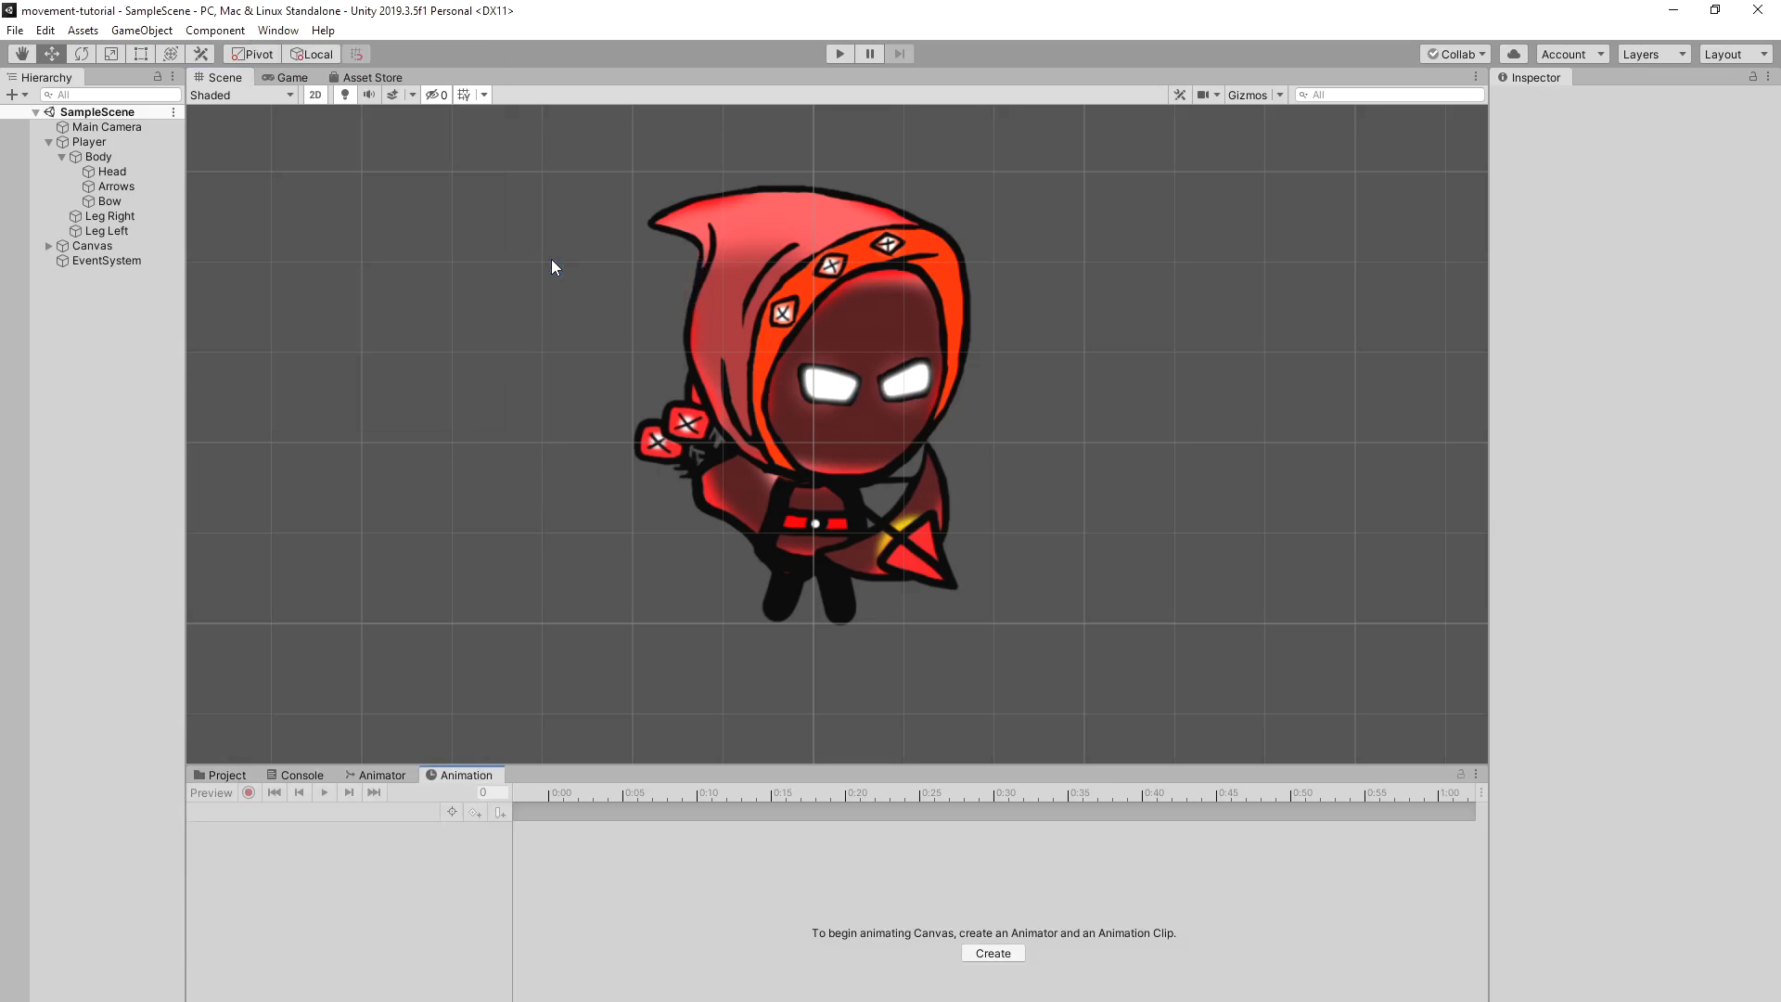
Step: Create an animation clip named idle for the Player, saved in a new Animation folder inside Assets
{"action": "left_click", "coordinate": [117, 146]}
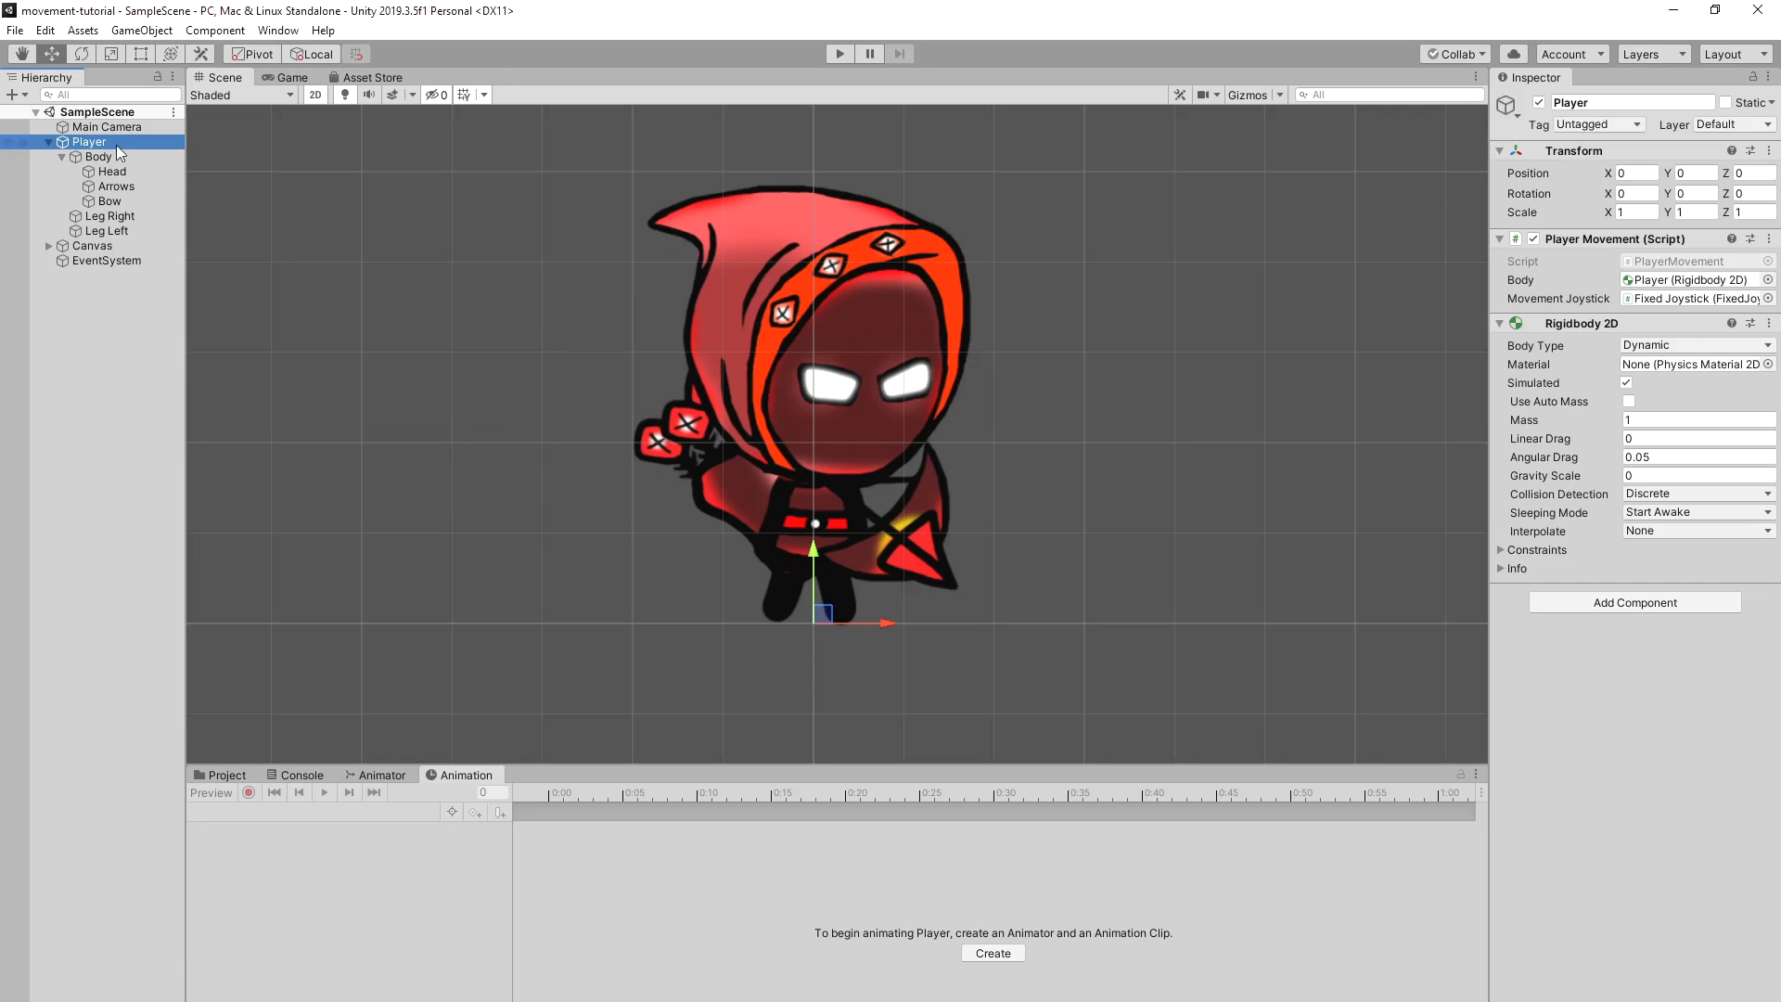
{"action": "left_click", "coordinate": [991, 954]}
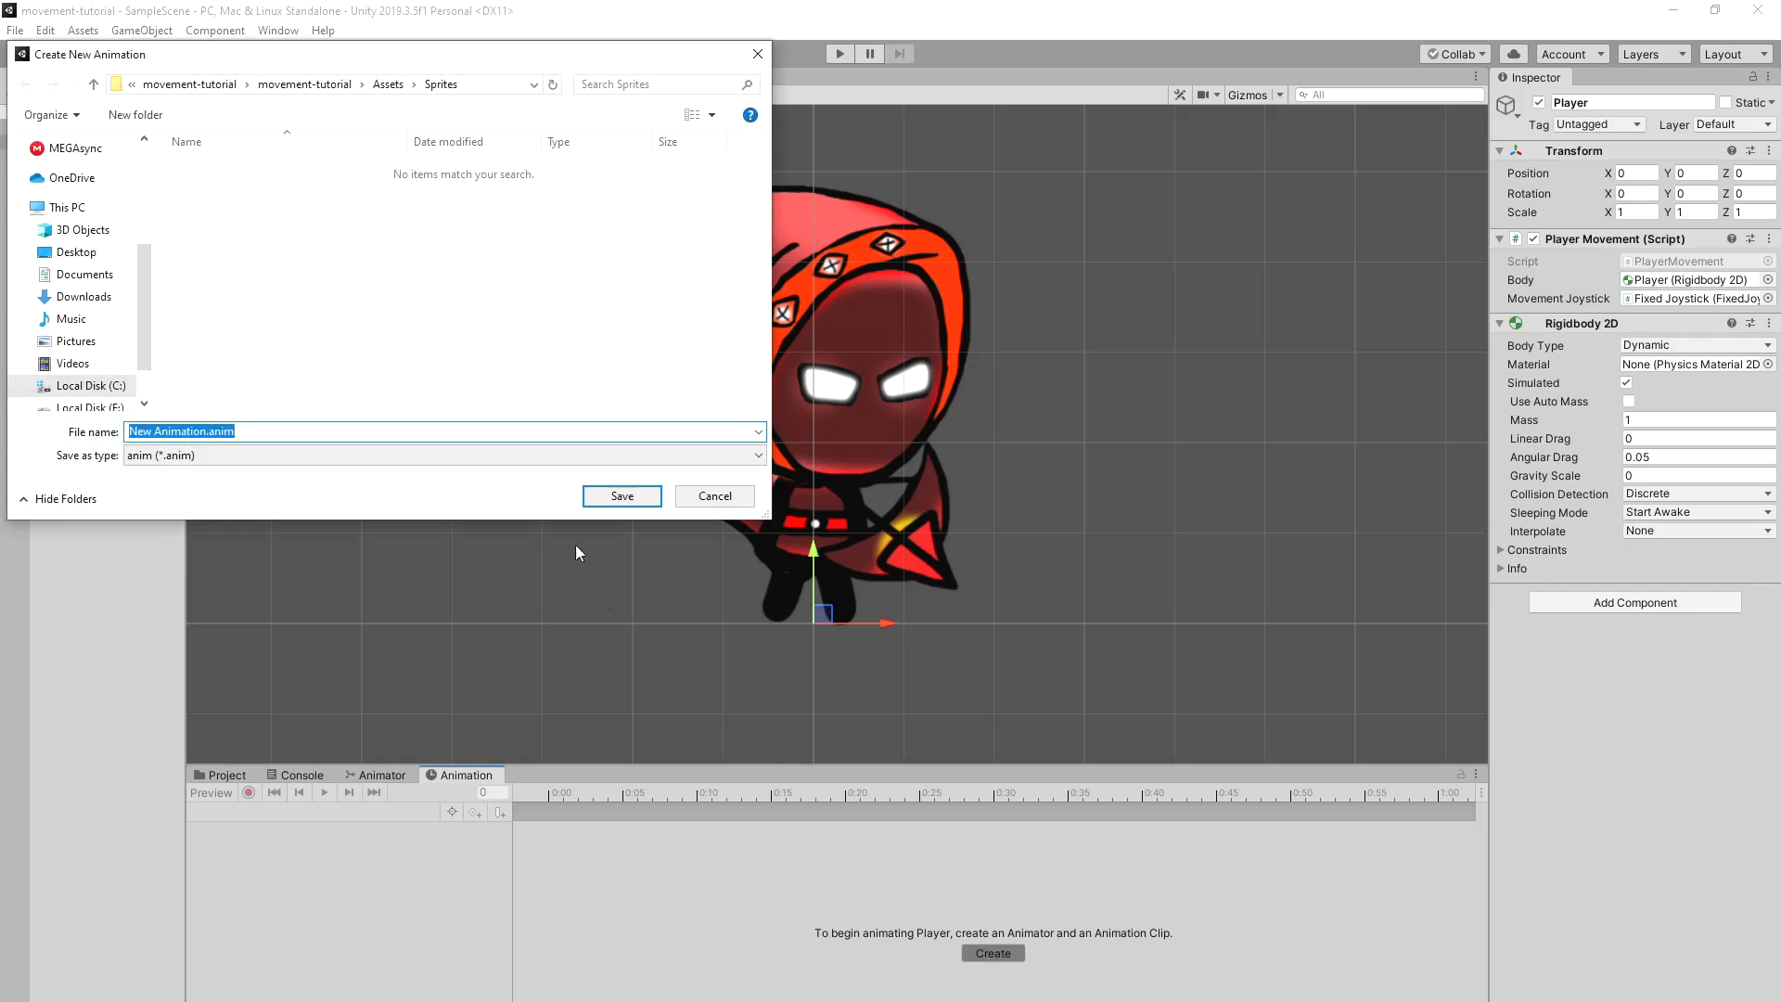
{"action": "left_click", "coordinate": [388, 84]}
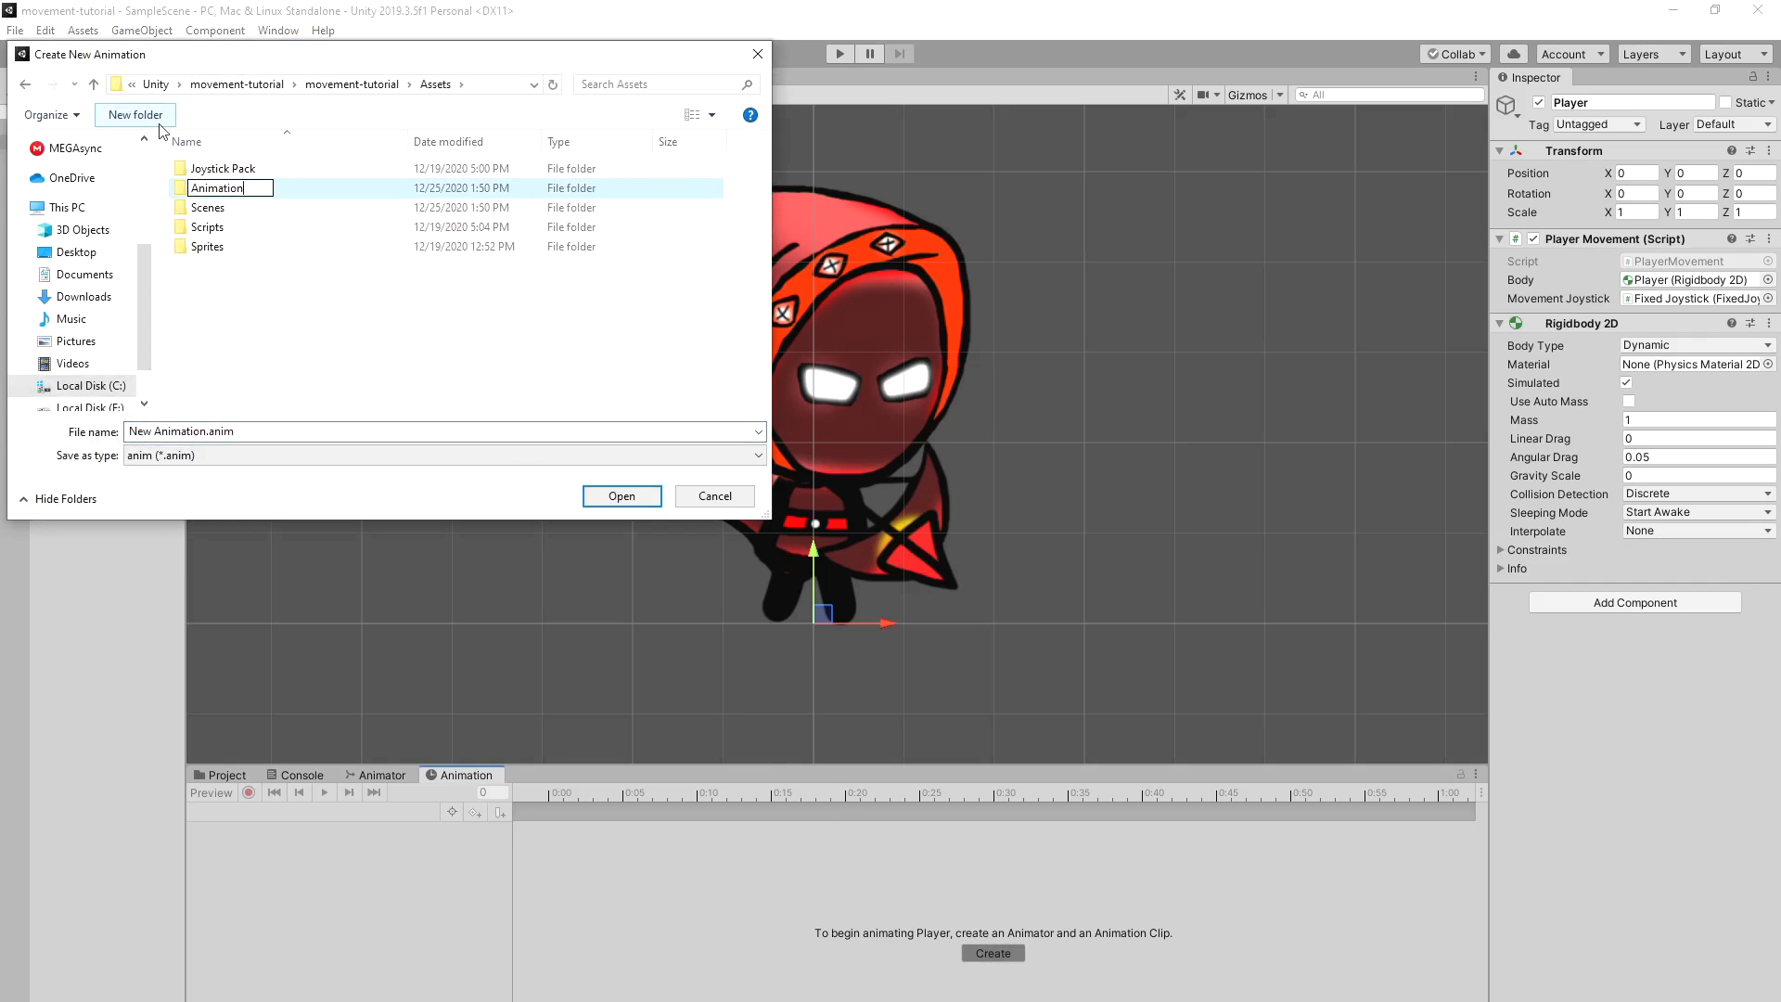
{"action": "double_click", "coordinate": [216, 168]}
{"action": "left_click", "coordinate": [213, 431]}
{"action": "type", "text": "idle"}
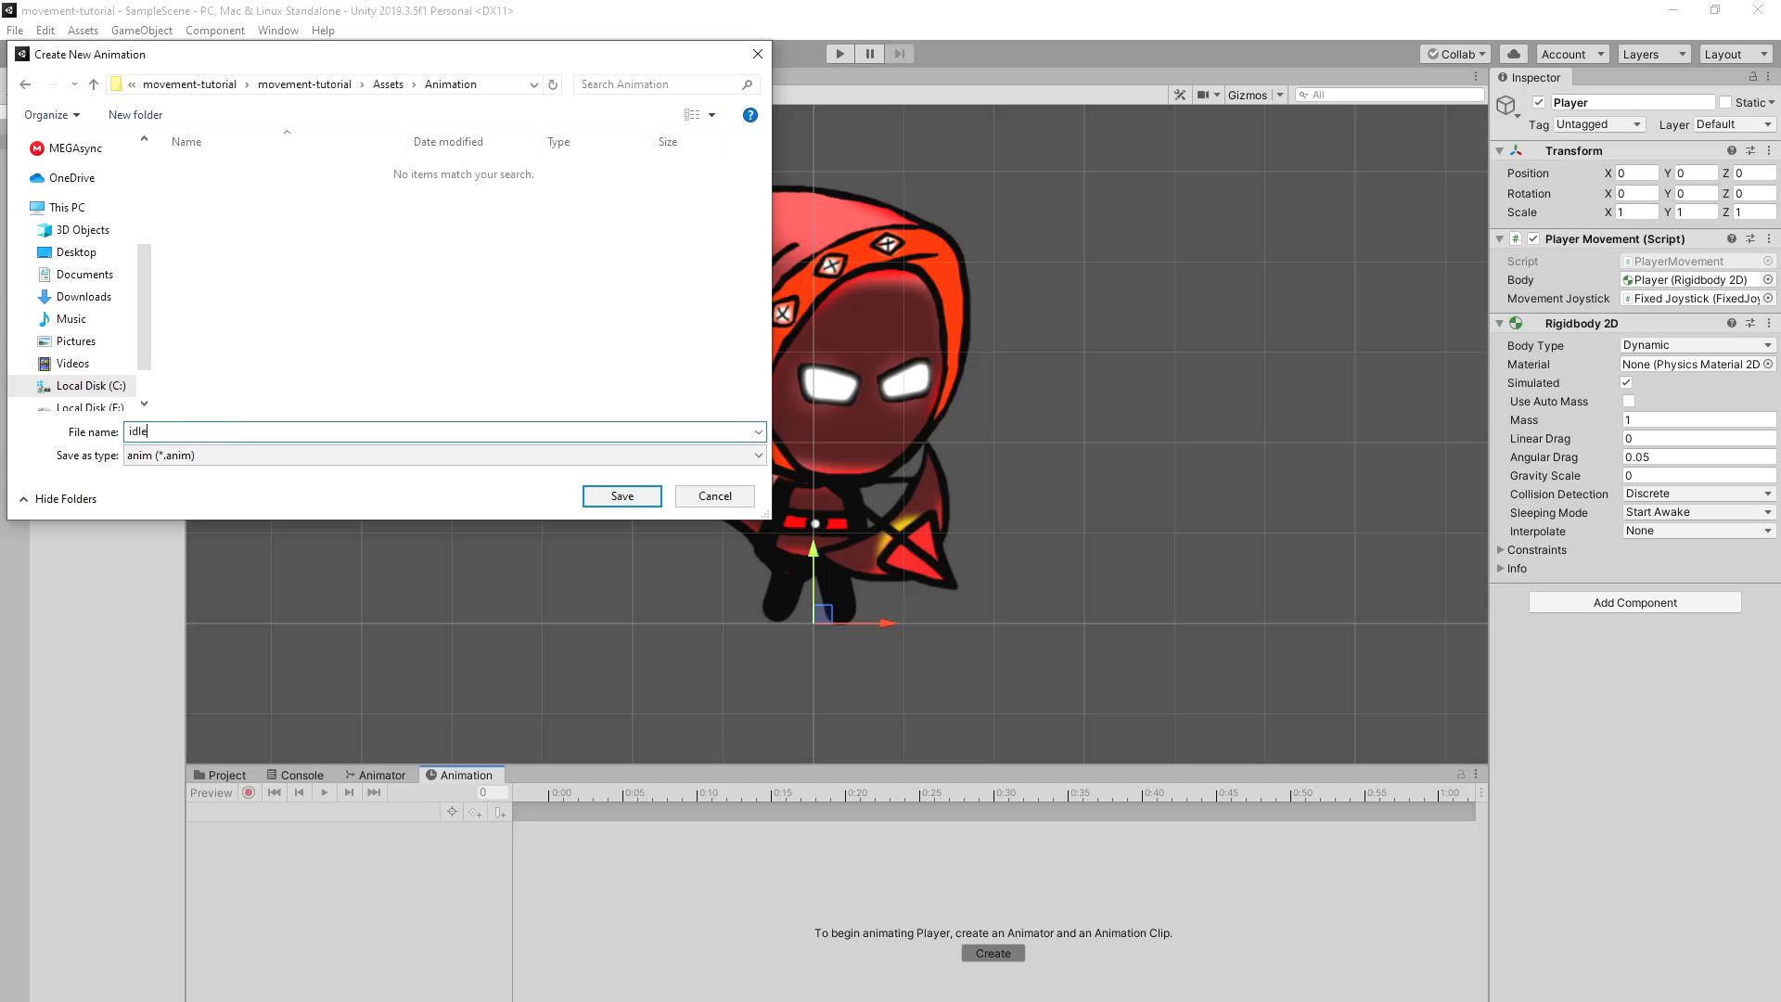
{"action": "left_click", "coordinate": [618, 497]}
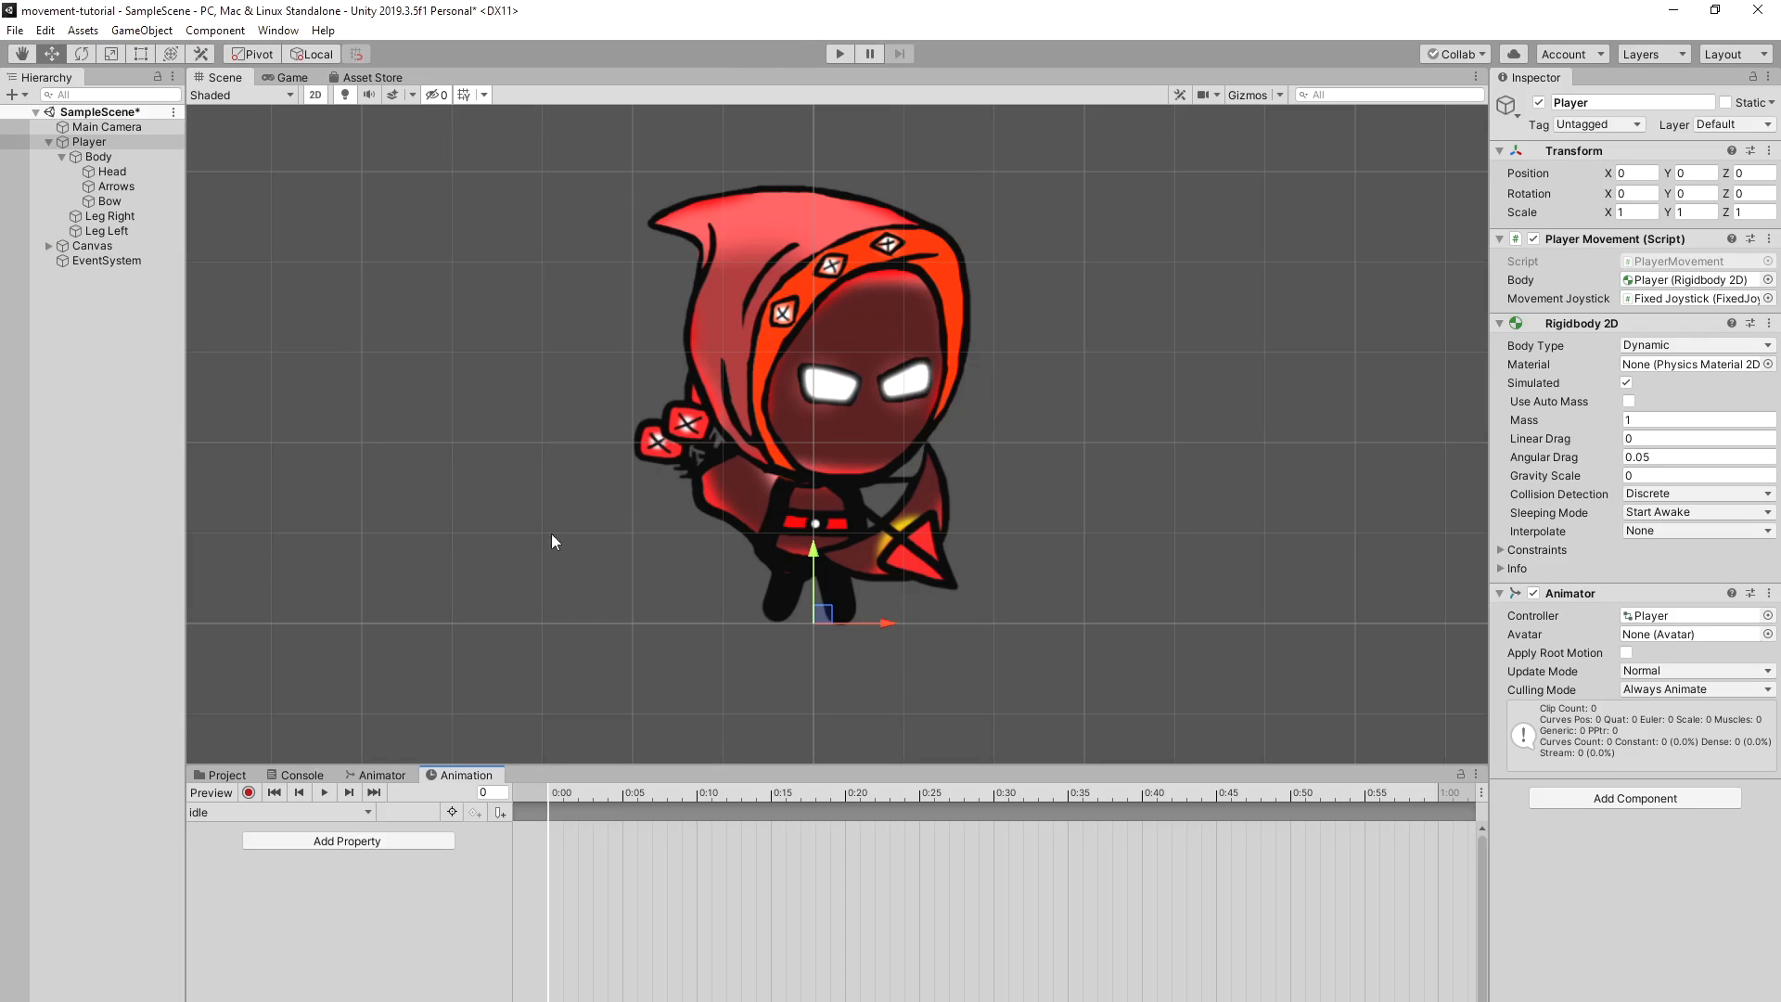
Step: Start recording and, at frame 10, raise the Body to about Y 1.27 and lower the Head to about Y 1.91
{"action": "left_click", "coordinate": [248, 793]}
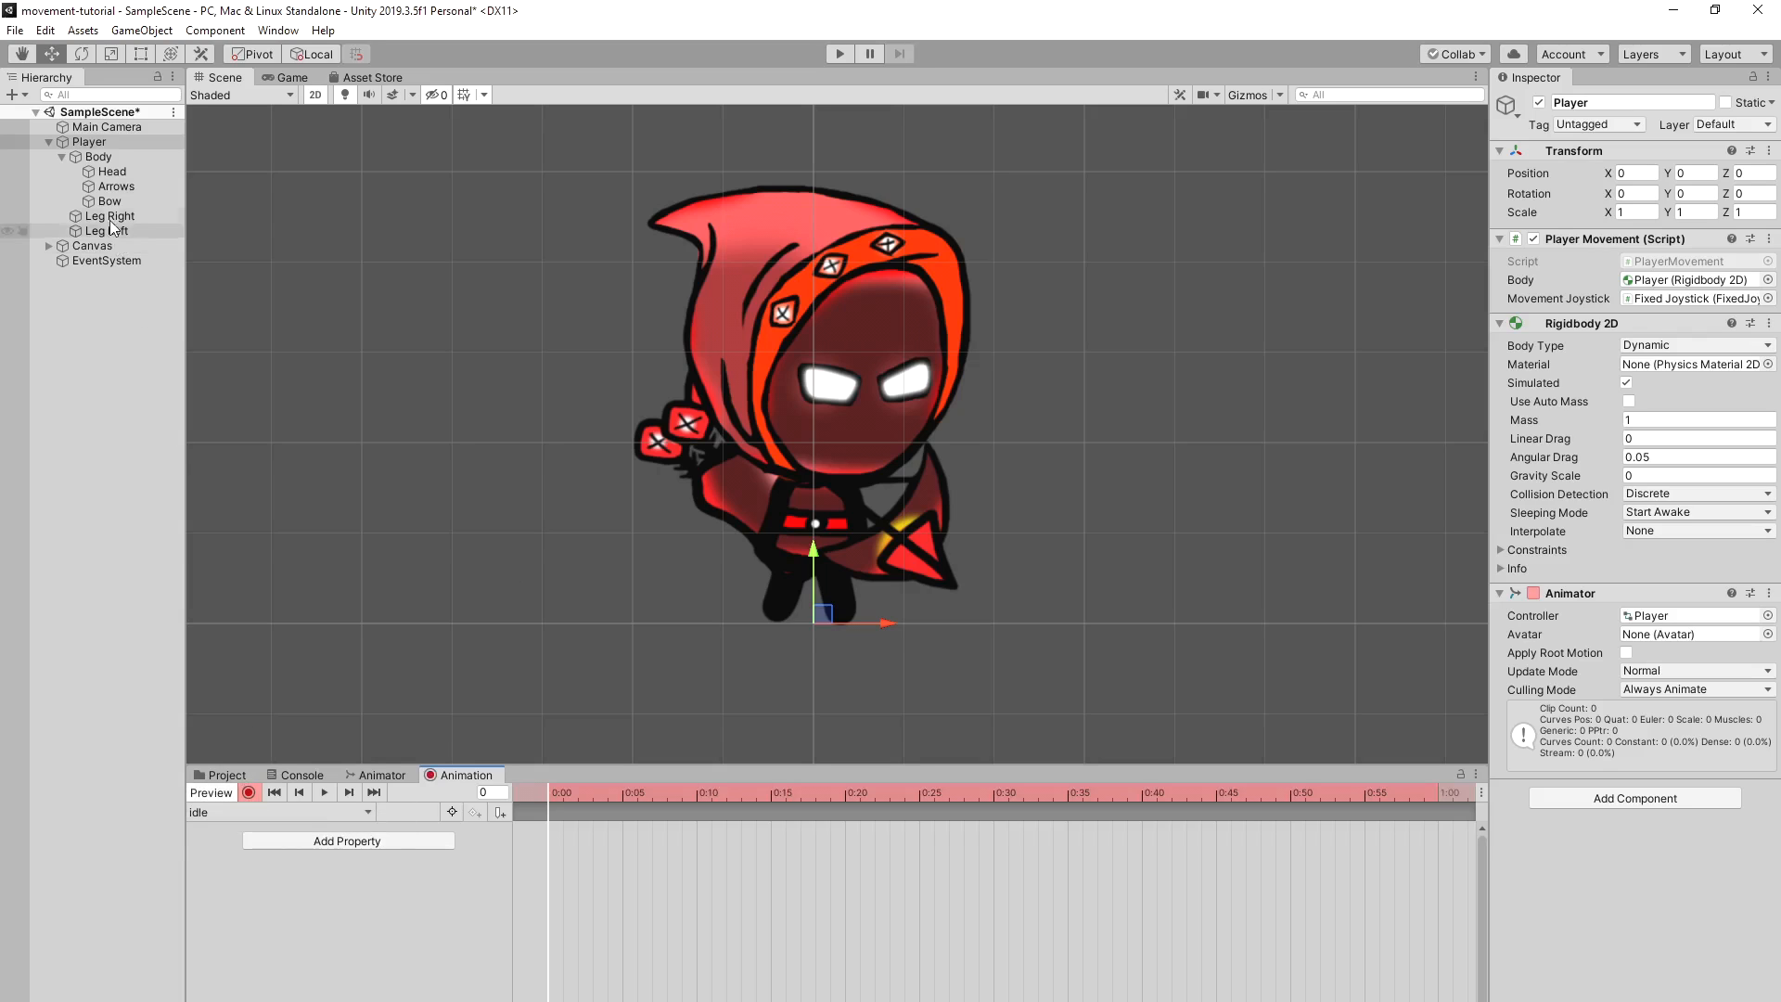
{"action": "left_click", "coordinate": [93, 157]}
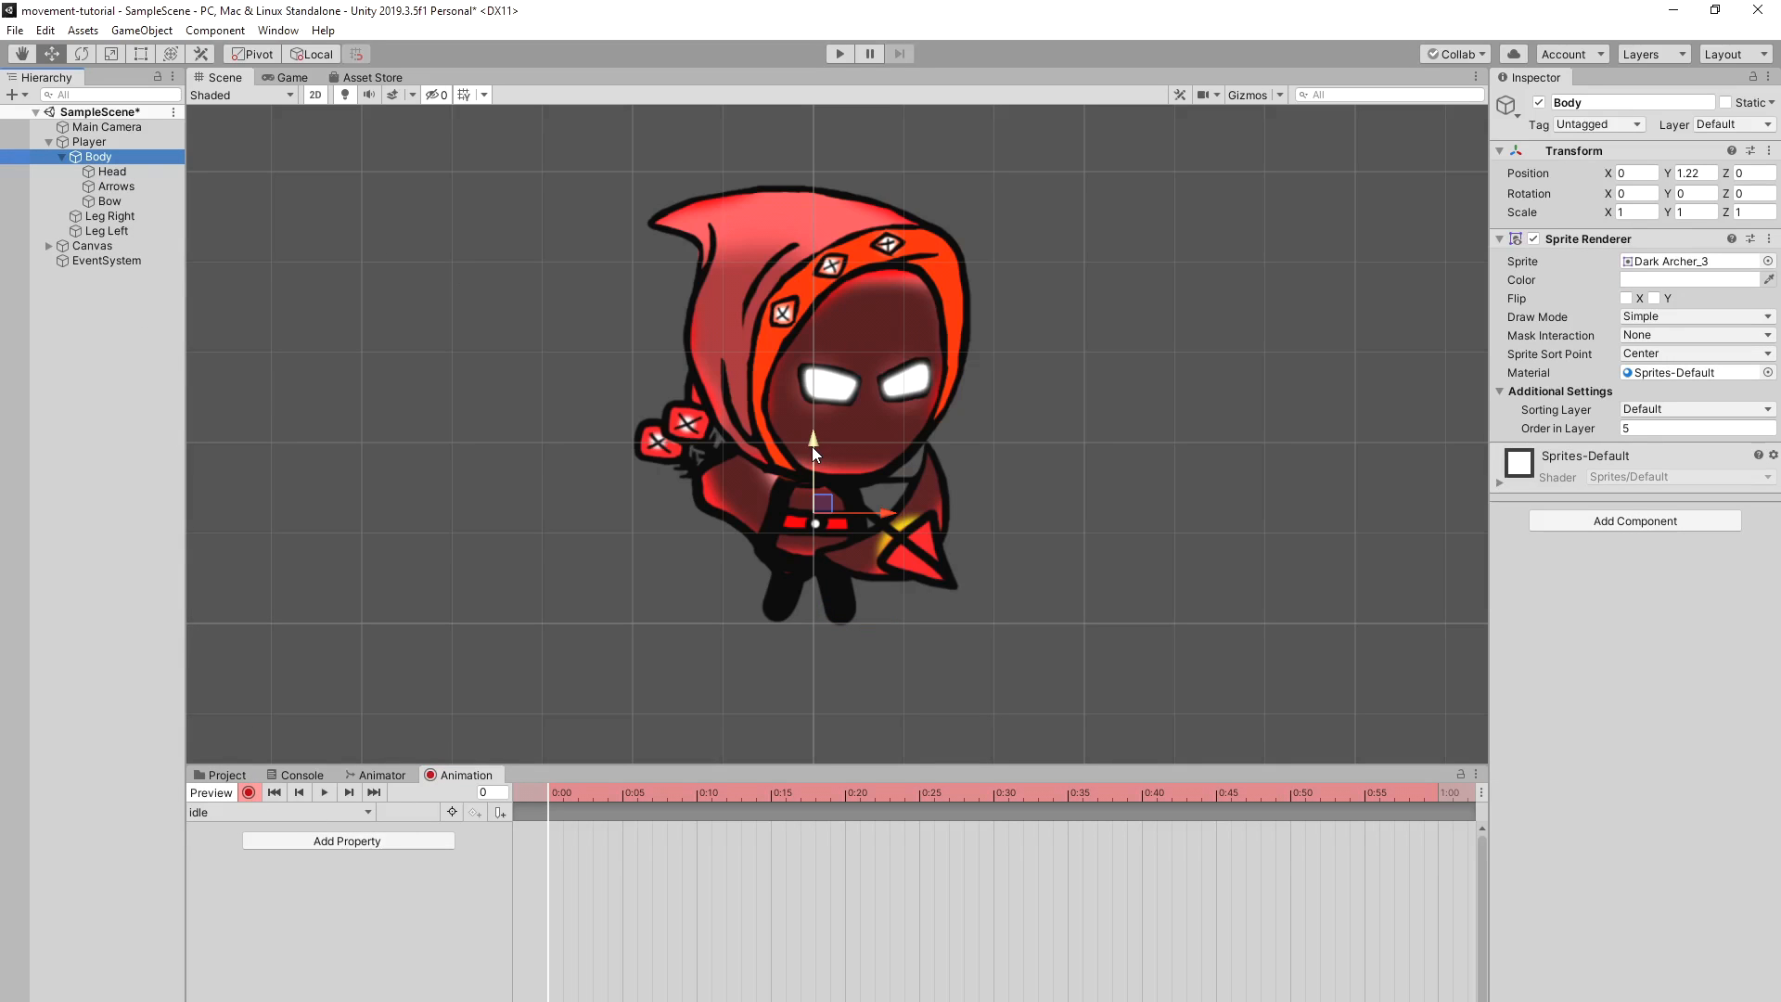
{"action": "left_click", "coordinate": [709, 793]}
{"action": "left_click_drag", "start_coordinate": [815, 447], "coordinate": [816, 441]}
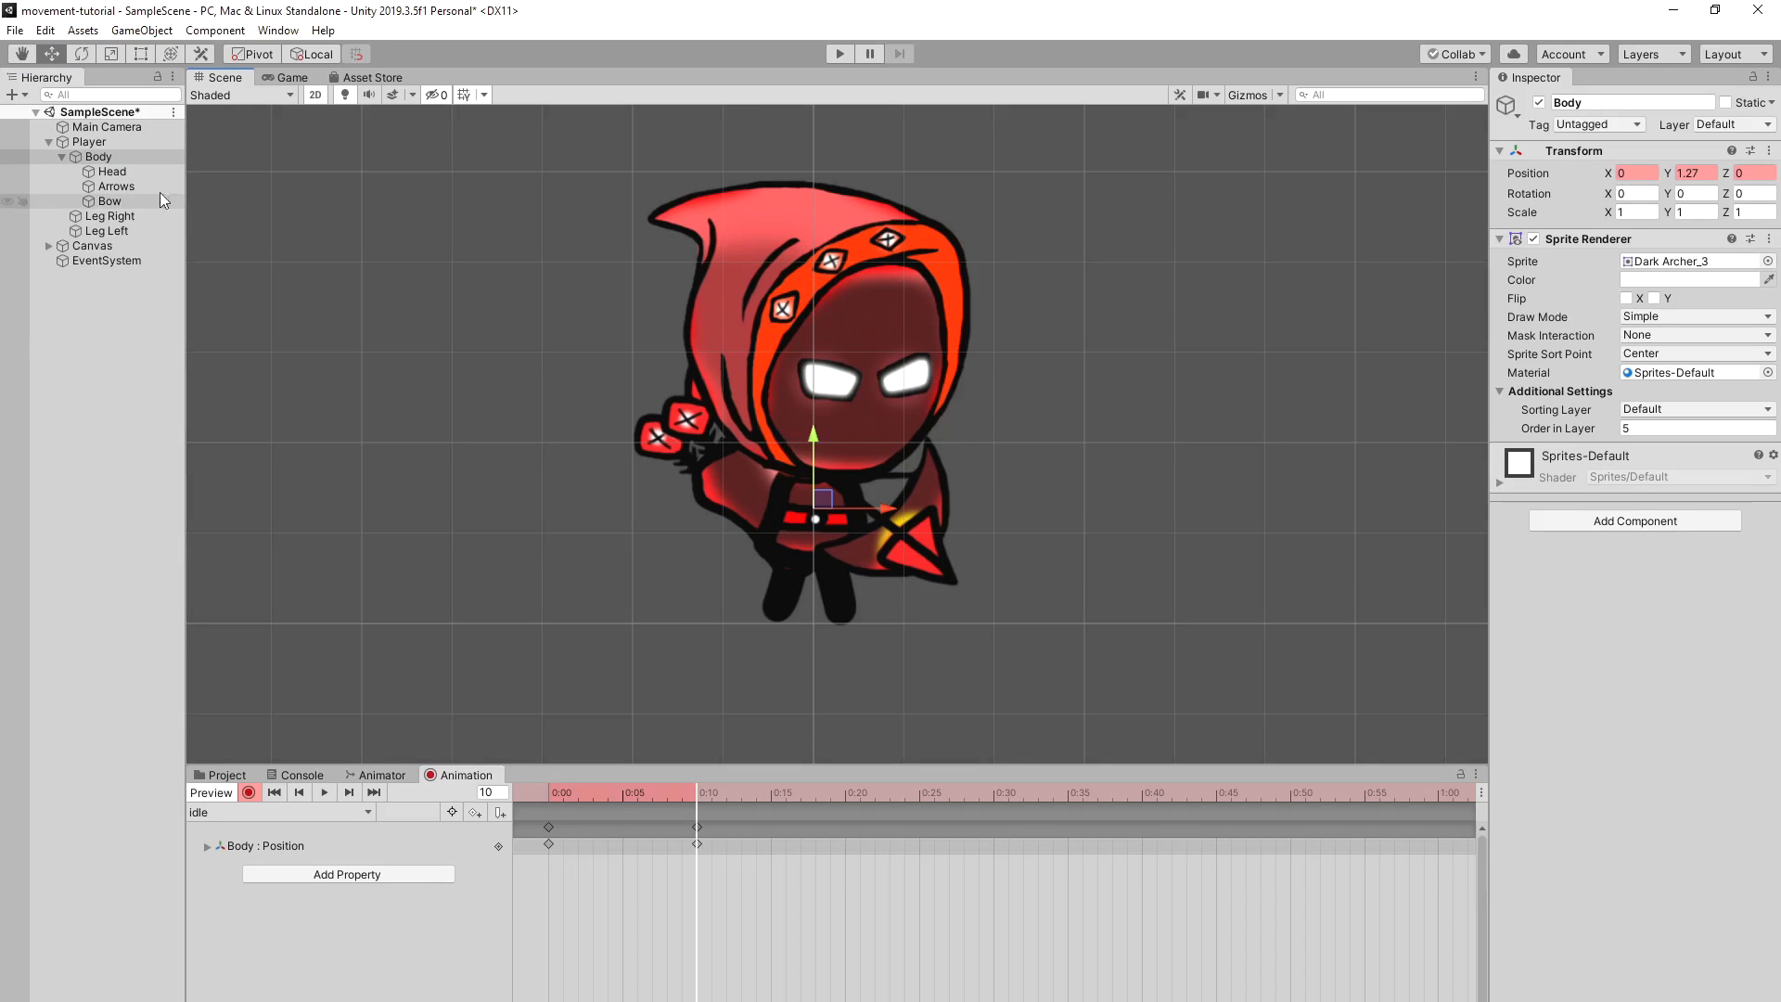
{"action": "left_click", "coordinate": [130, 178]}
{"action": "left_click_drag", "start_coordinate": [812, 260], "coordinate": [813, 268]}
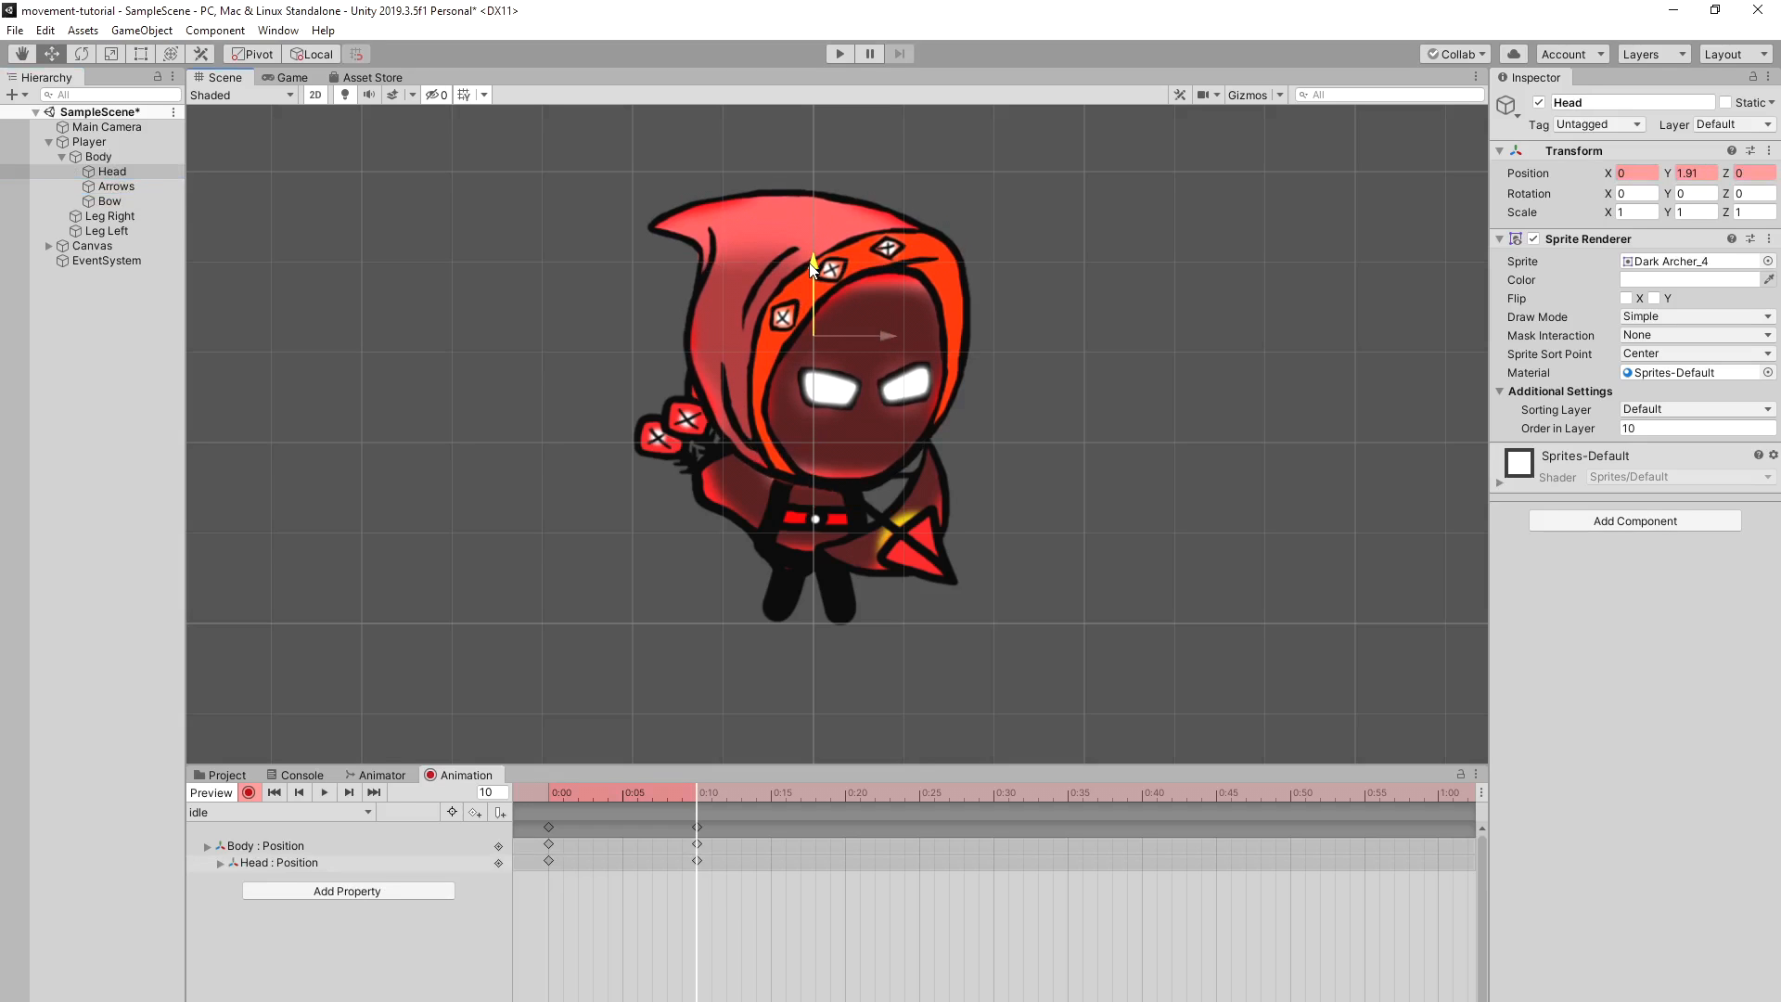
Step: At frame 10, rotate the Arrows slightly outward and the Bow to about -3.3 degrees on Z
{"action": "left_click", "coordinate": [135, 189]}
{"action": "key", "text": "e"}
{"action": "left_click_drag", "start_coordinate": [716, 398], "coordinate": [698, 408]}
{"action": "left_click", "coordinate": [110, 200]}
{"action": "left_click_drag", "start_coordinate": [883, 406], "coordinate": [901, 421]}
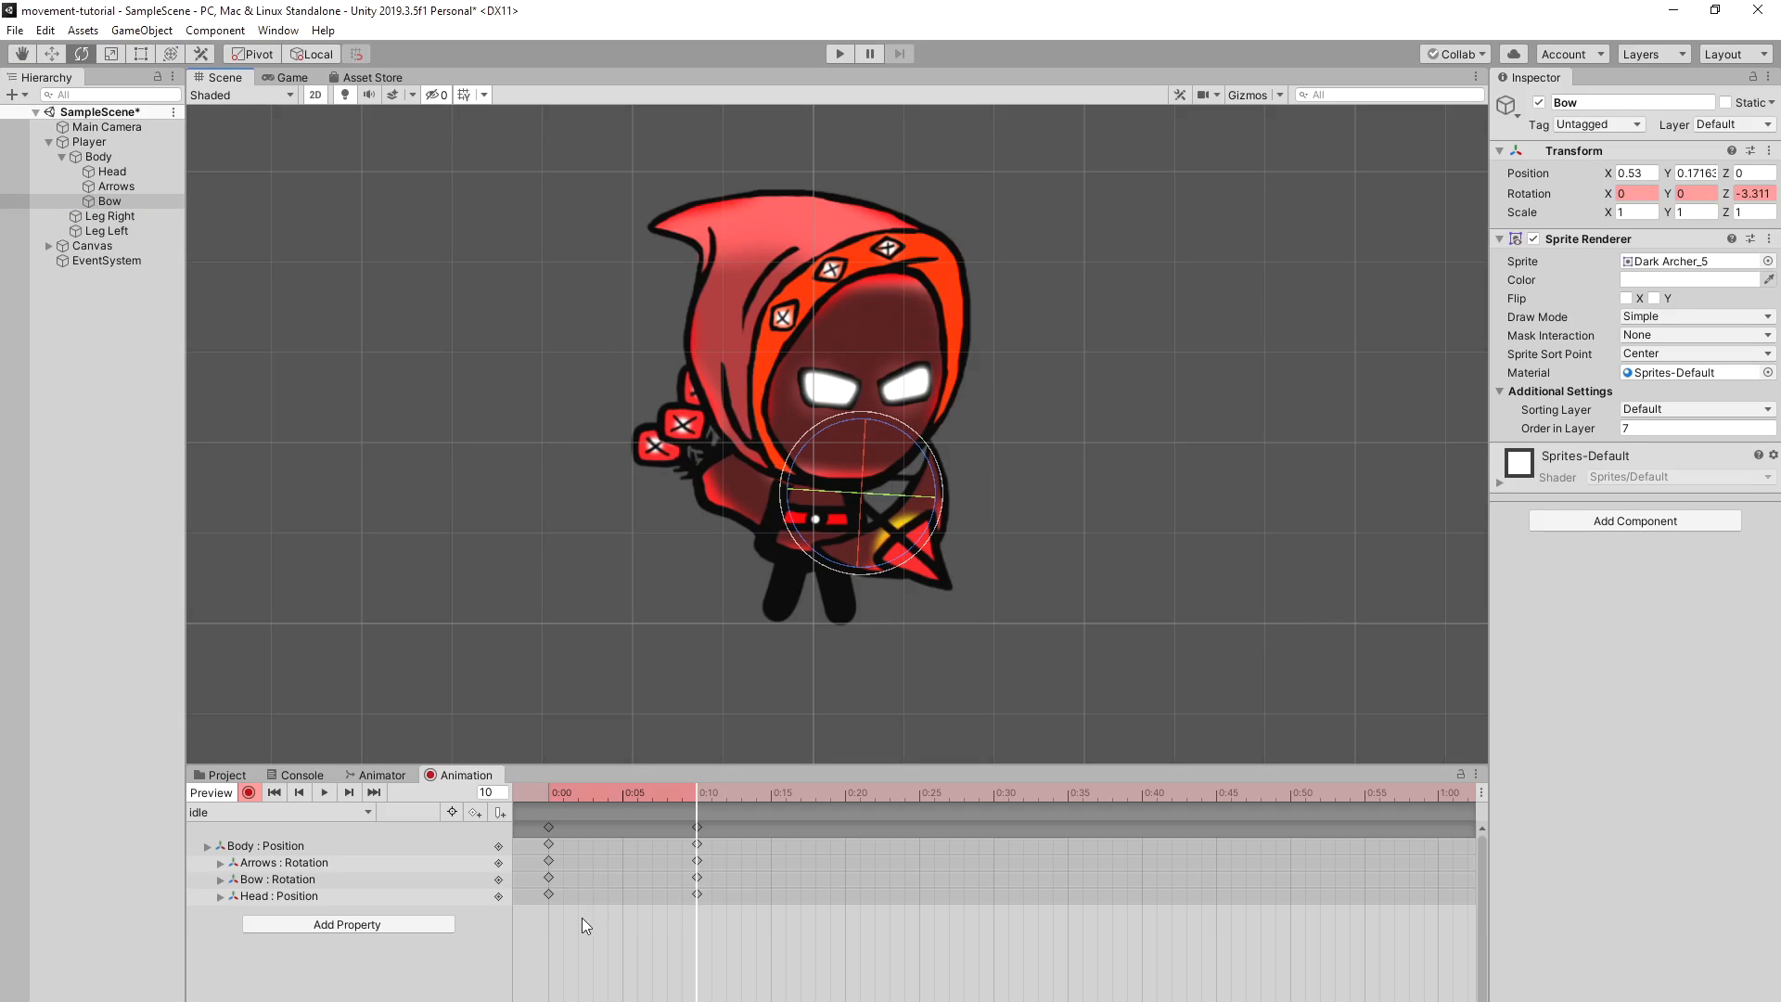
Step: Copy all first-frame keyframes to frame 20 and play the idle clip to preview the loop
{"action": "left_click_drag", "start_coordinate": [542, 826], "coordinate": [543, 826]}
{"action": "left_click", "coordinate": [847, 792]}
{"action": "key", "text": "ctrl+v"}
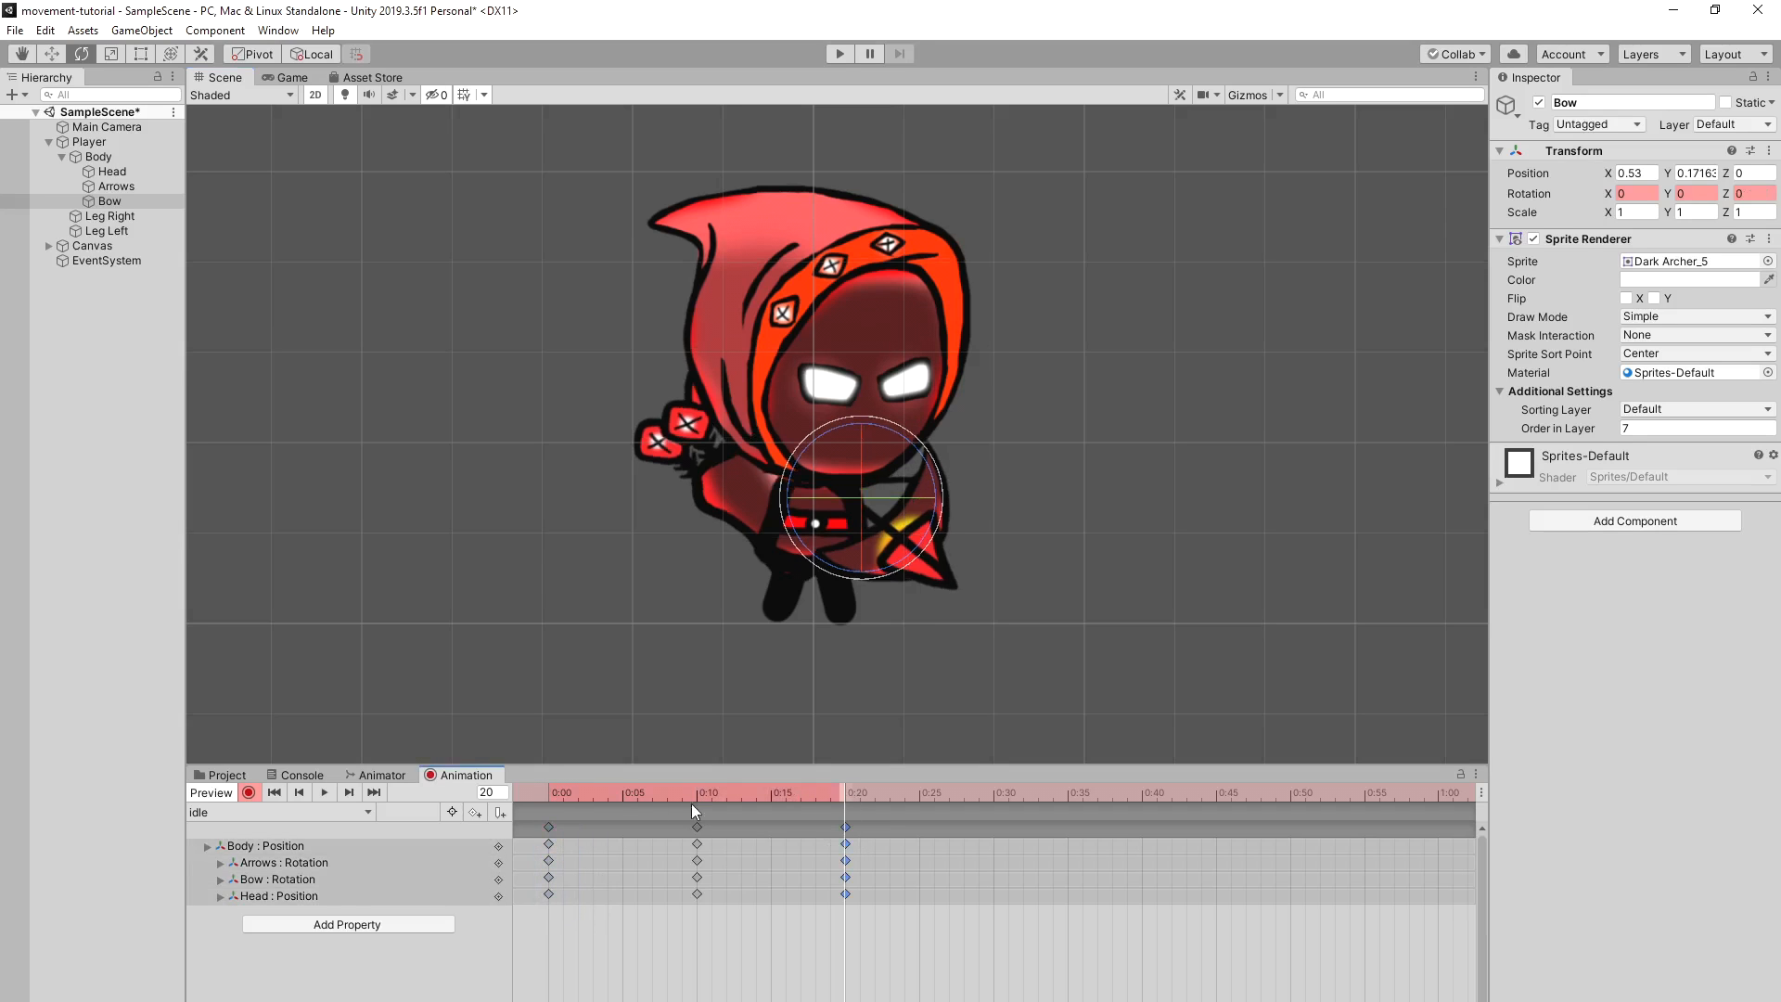
{"action": "left_click", "coordinate": [317, 794]}
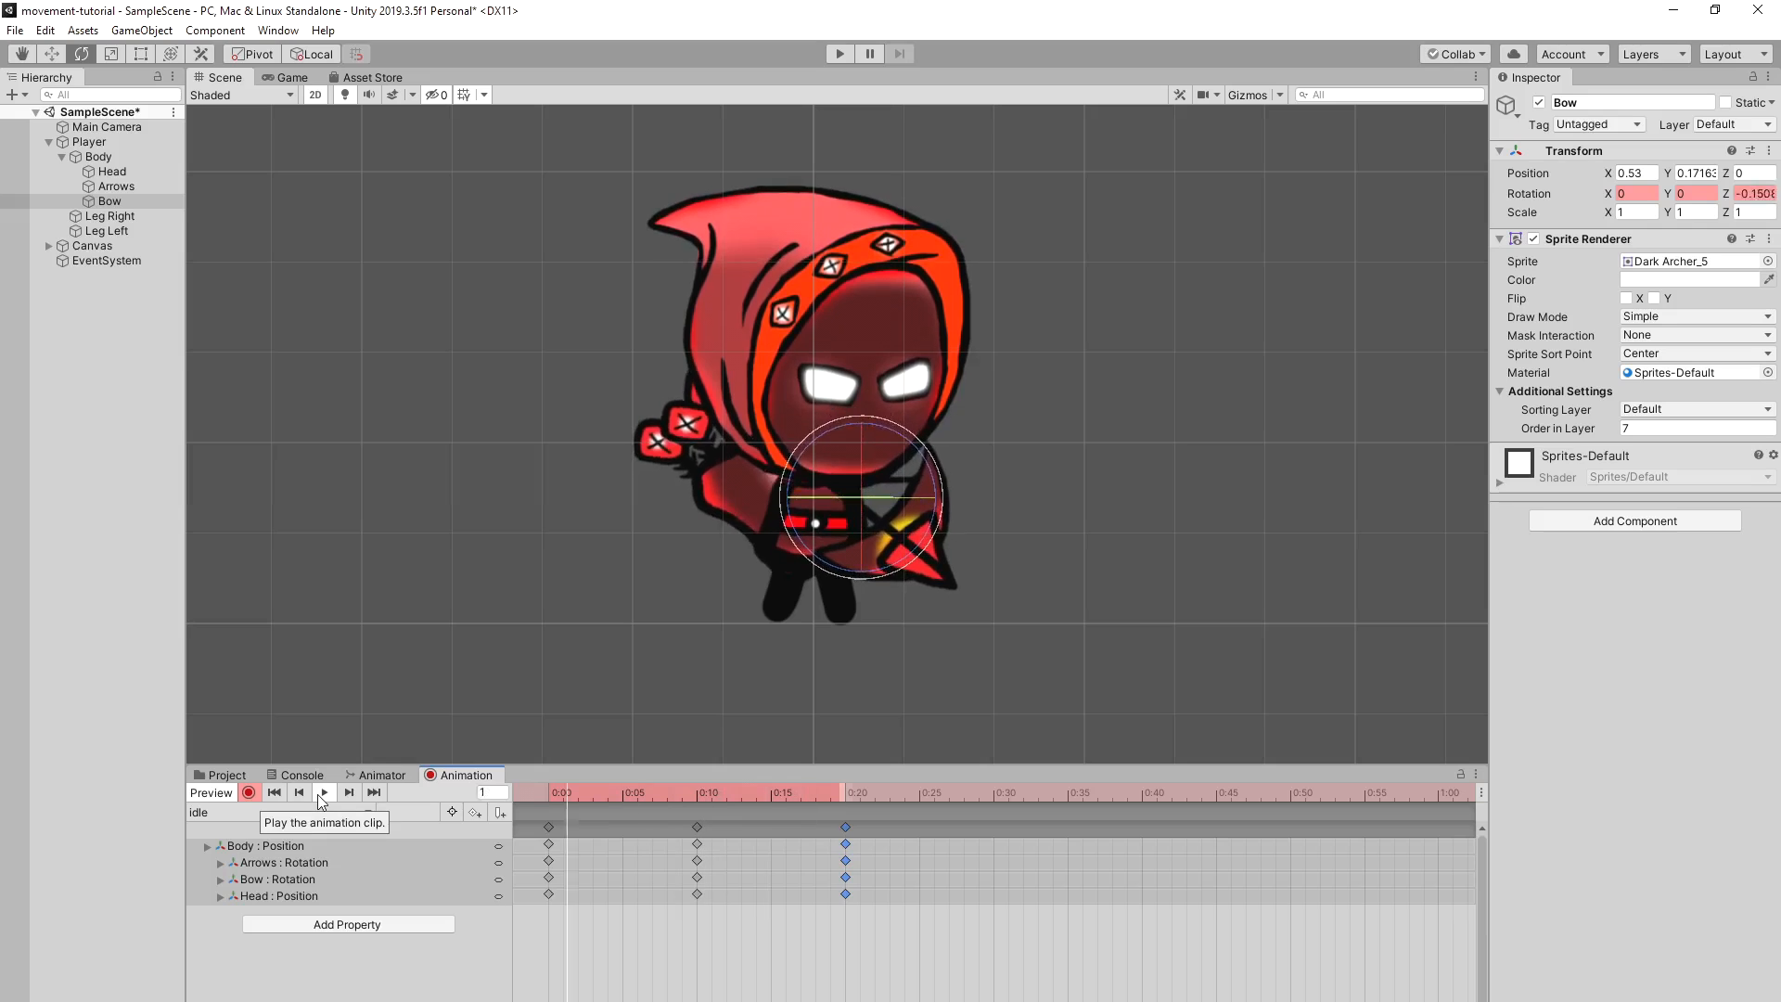
Step: Scale the Head to about Y 0.925 at frame 0 and to about X 0.9125 at frame 10
{"action": "left_click", "coordinate": [549, 792]}
{"action": "left_click", "coordinate": [109, 172]}
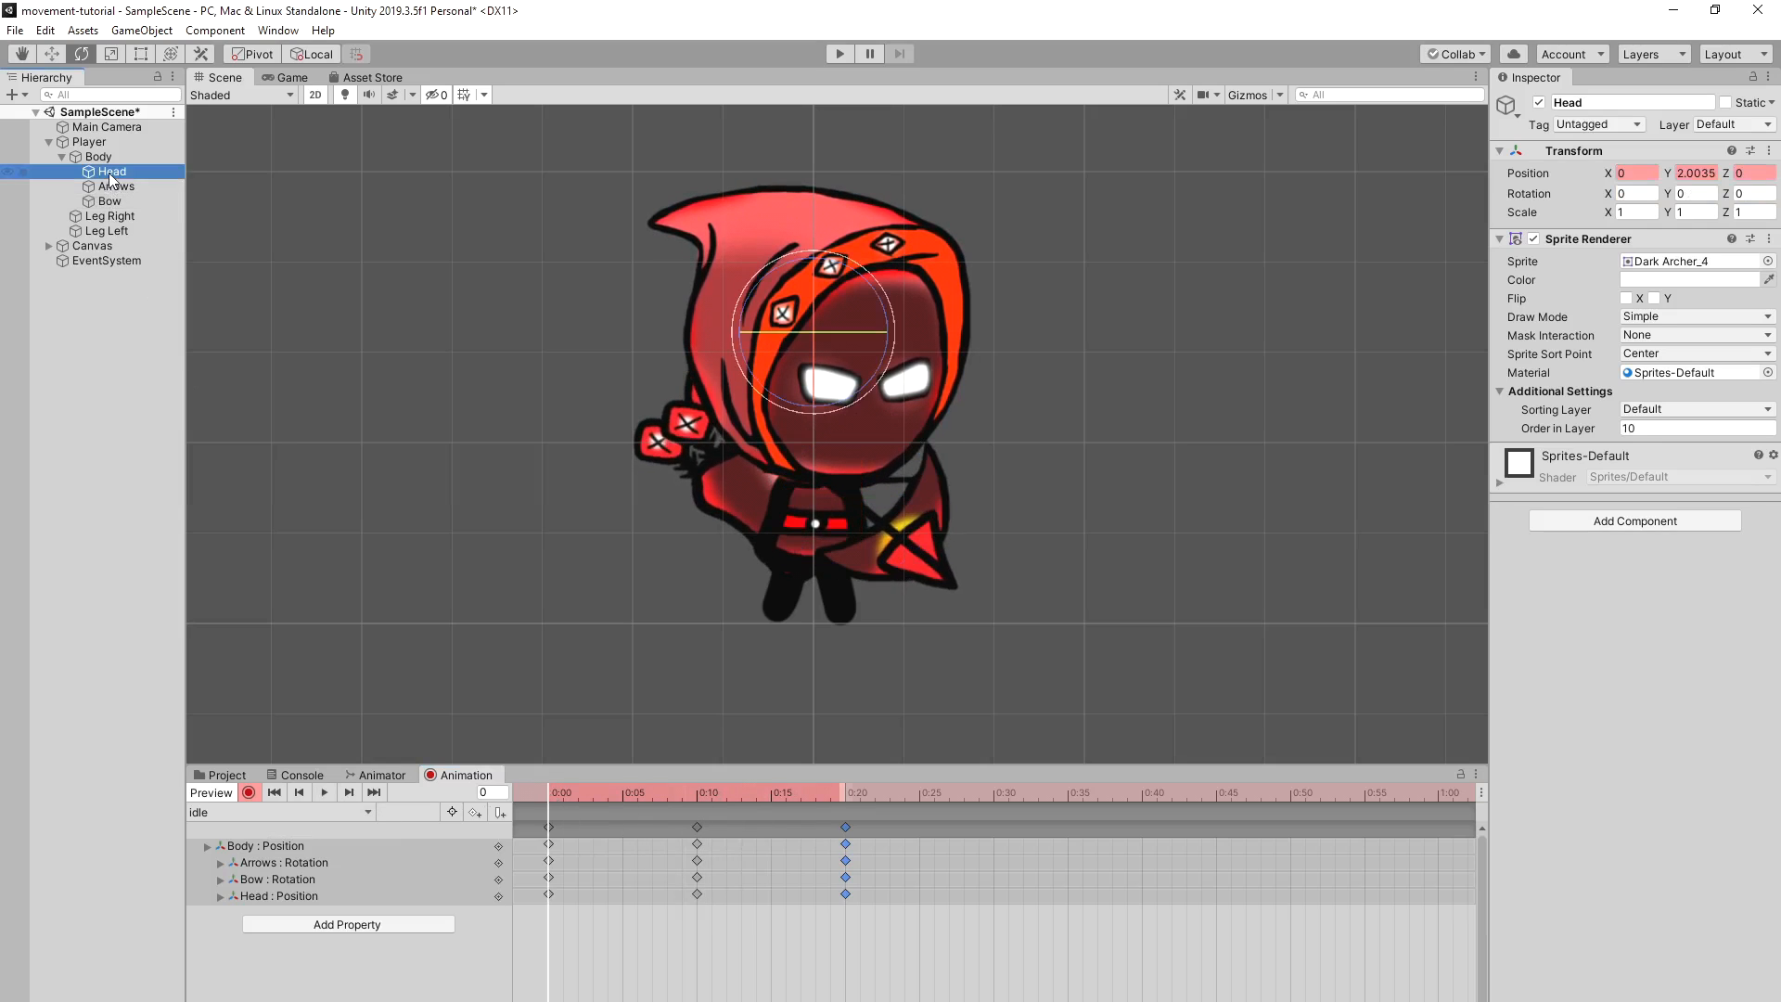
{"action": "left_click", "coordinate": [110, 54]}
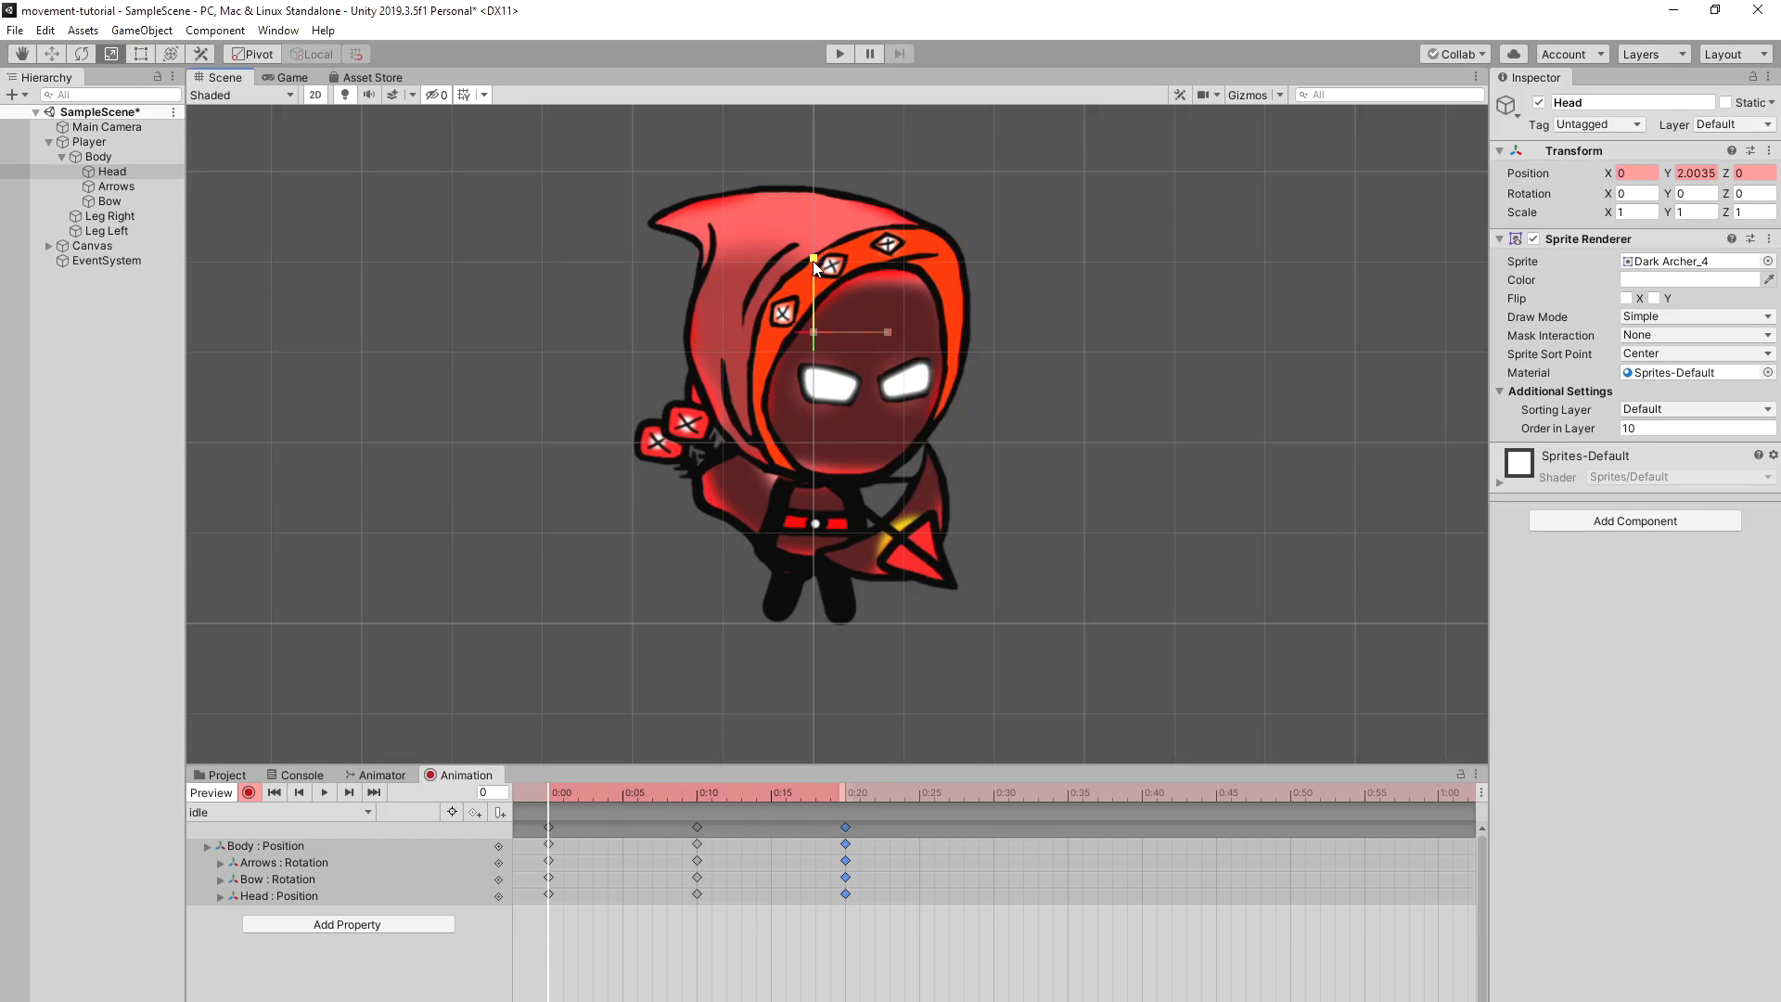
{"action": "left_click_drag", "start_coordinate": [812, 260], "coordinate": [813, 265]}
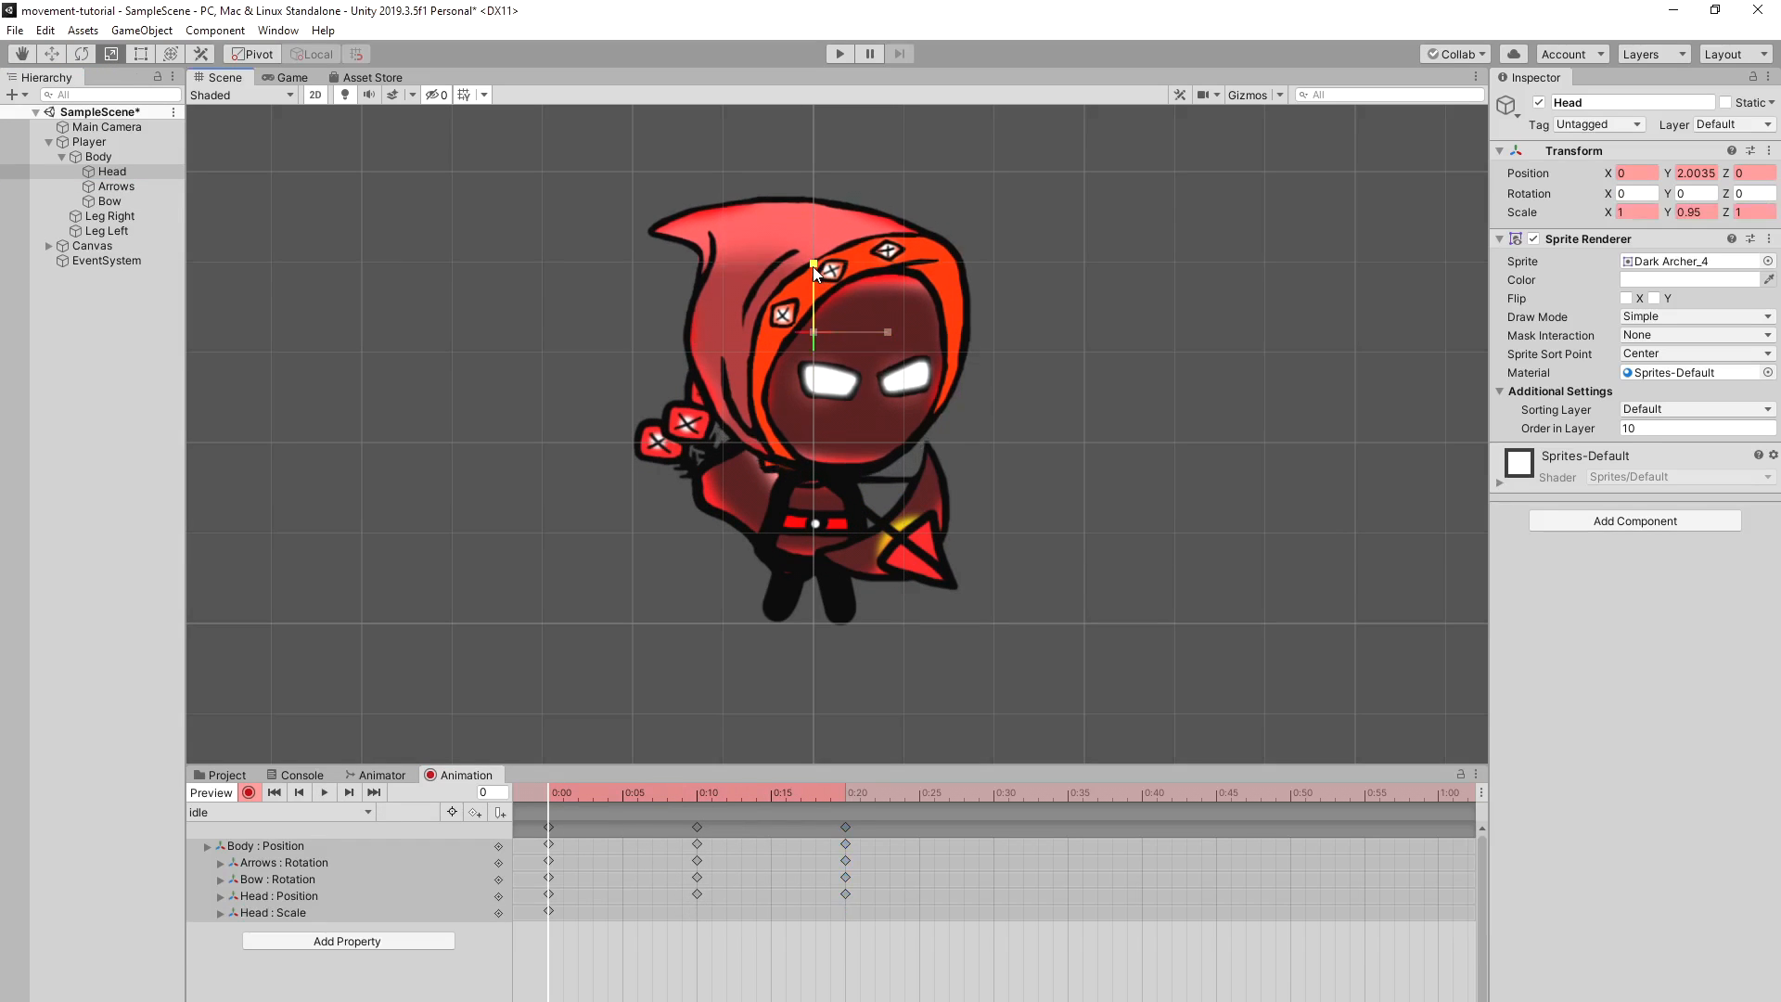
{"action": "left_click", "coordinate": [700, 795]}
{"action": "left_click_drag", "start_coordinate": [886, 337], "coordinate": [871, 336]}
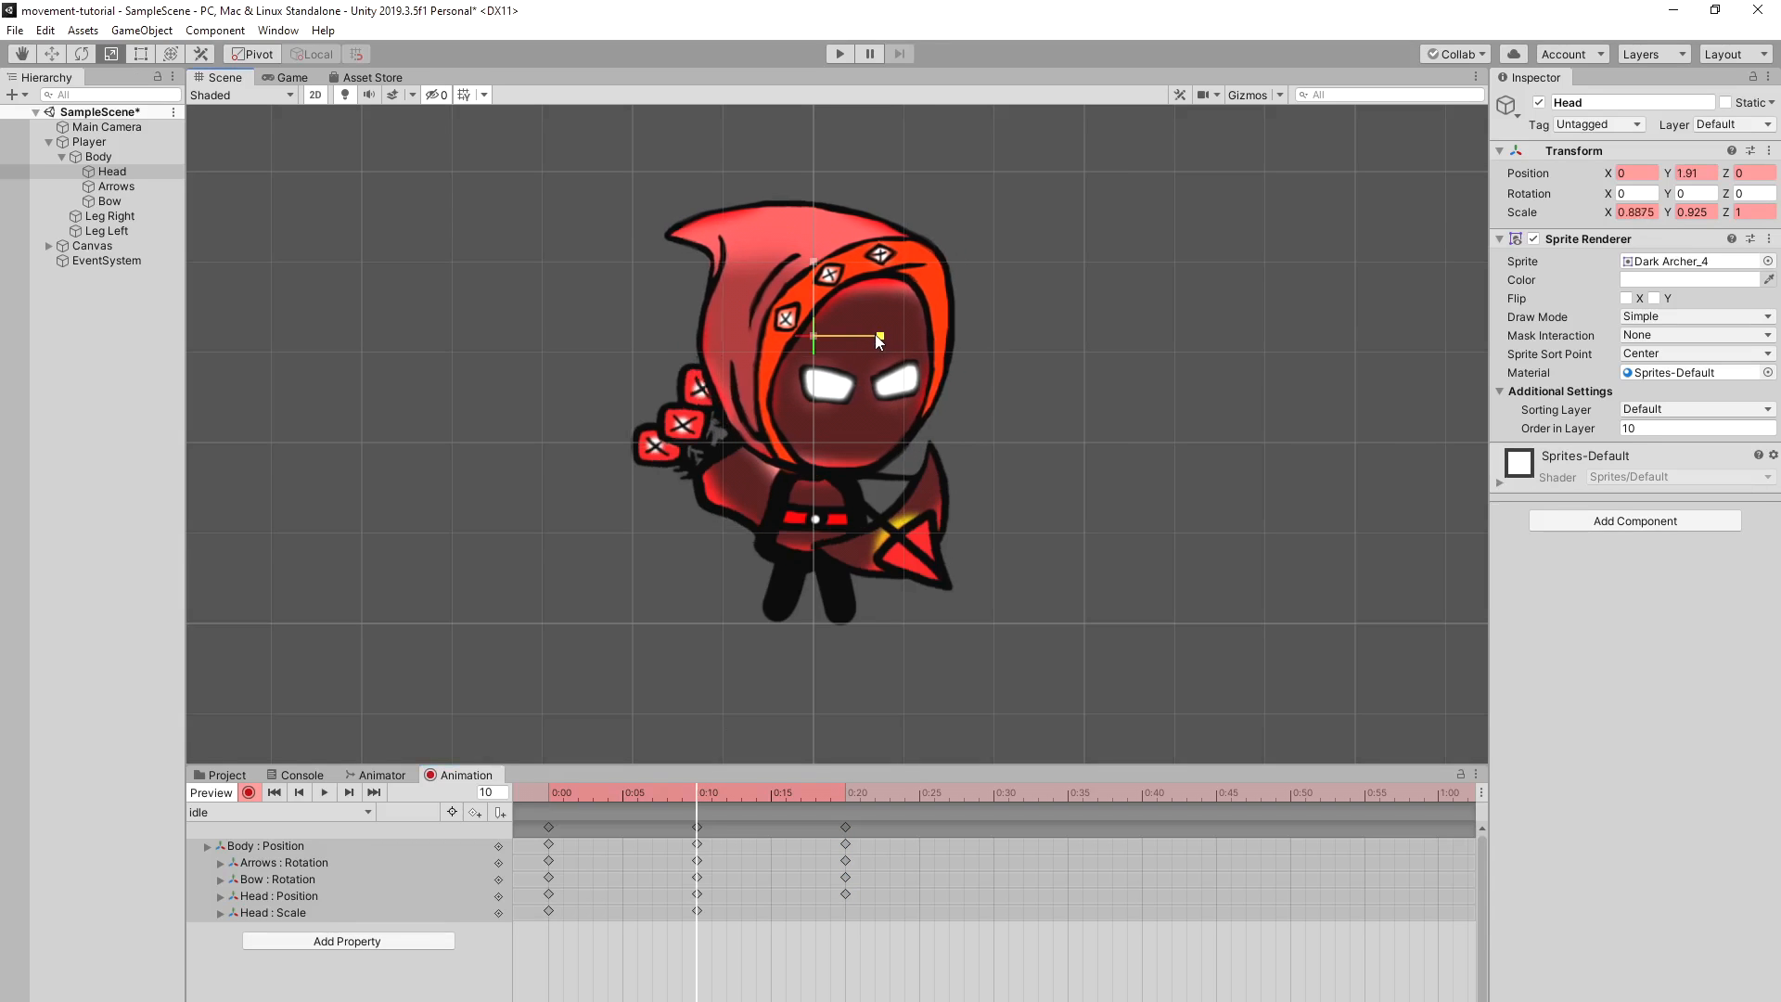
Step: Copy the Head's first scale keyframe to frame 20, preview the clip and return the playhead to frame 20
{"action": "left_click", "coordinate": [552, 909]}
{"action": "left_click", "coordinate": [549, 911]}
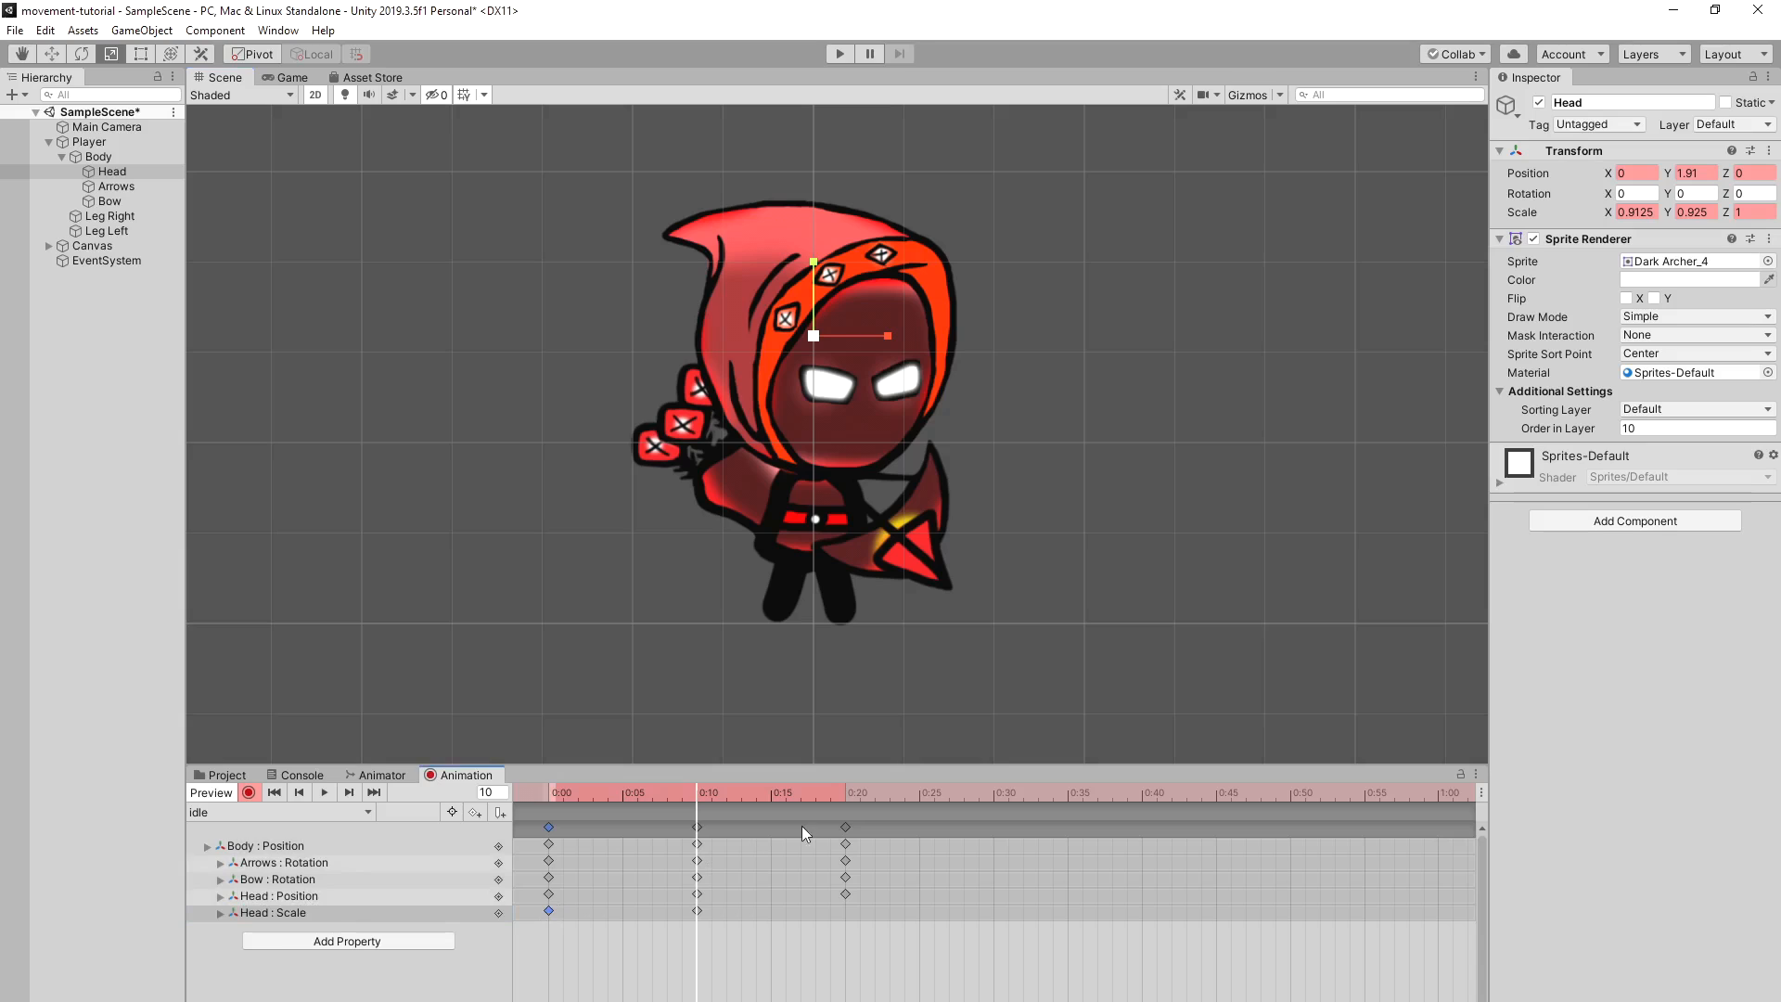
{"action": "left_click", "coordinate": [846, 790]}
{"action": "key", "text": "ctrl+v"}
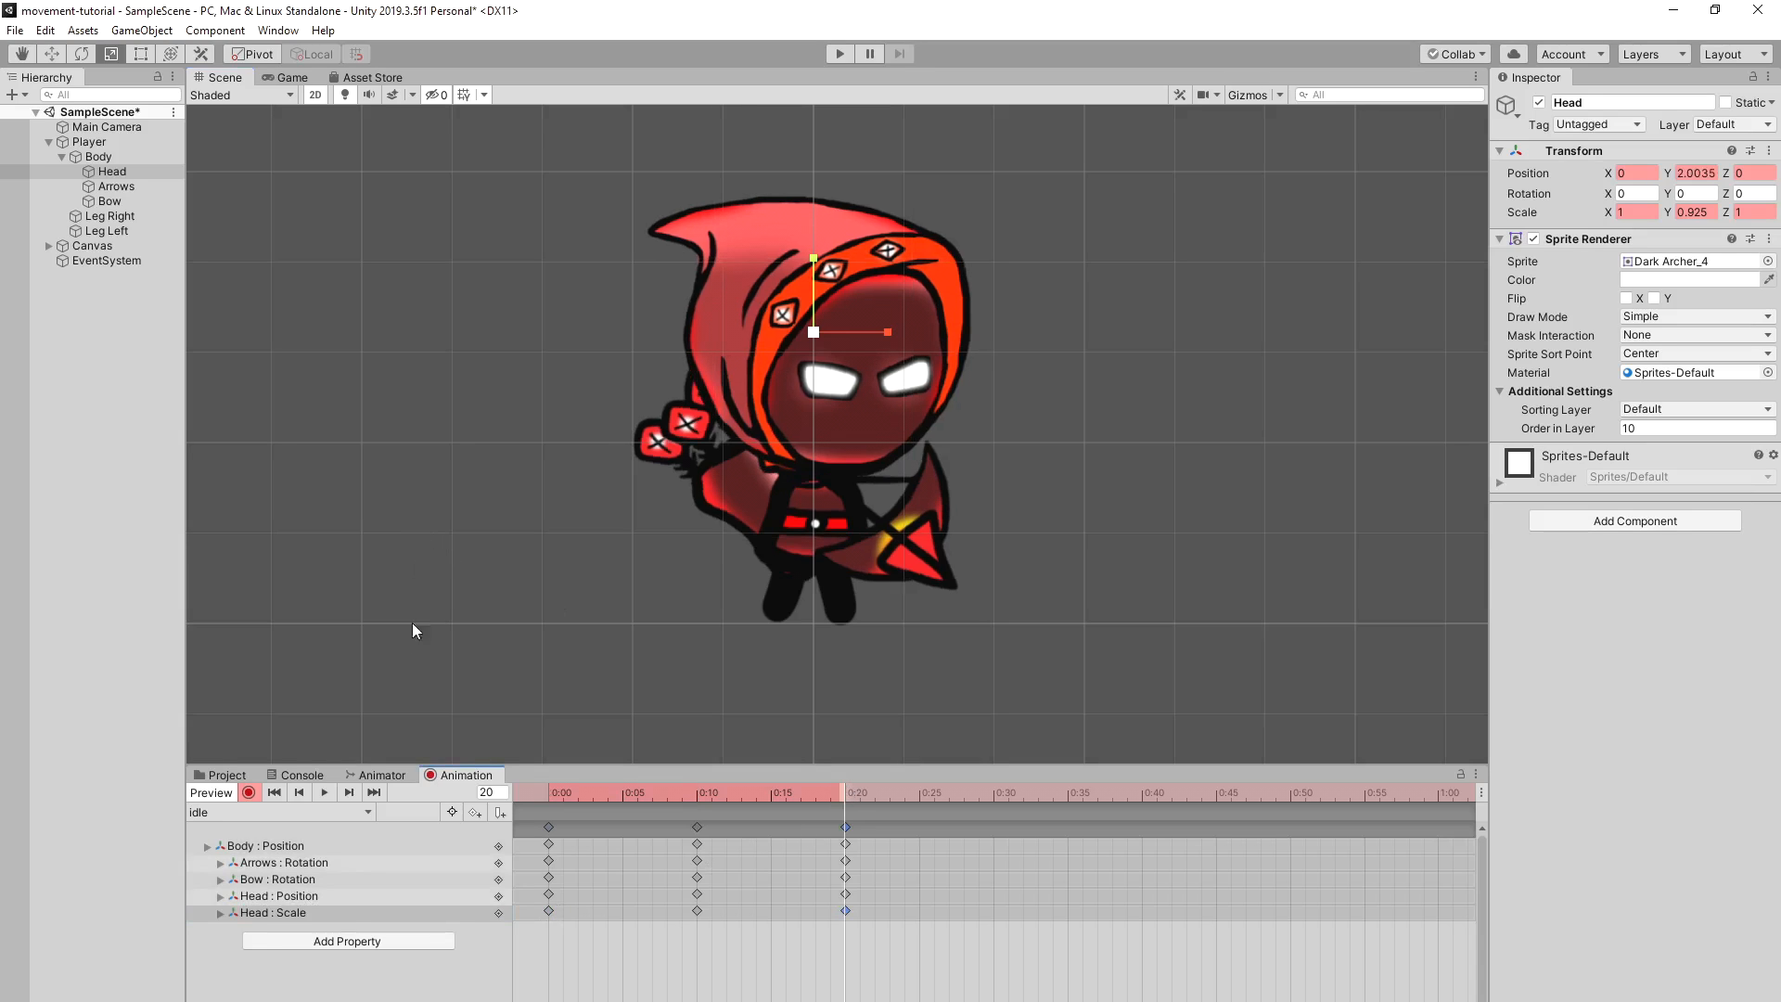
{"action": "left_click", "coordinate": [324, 792]}
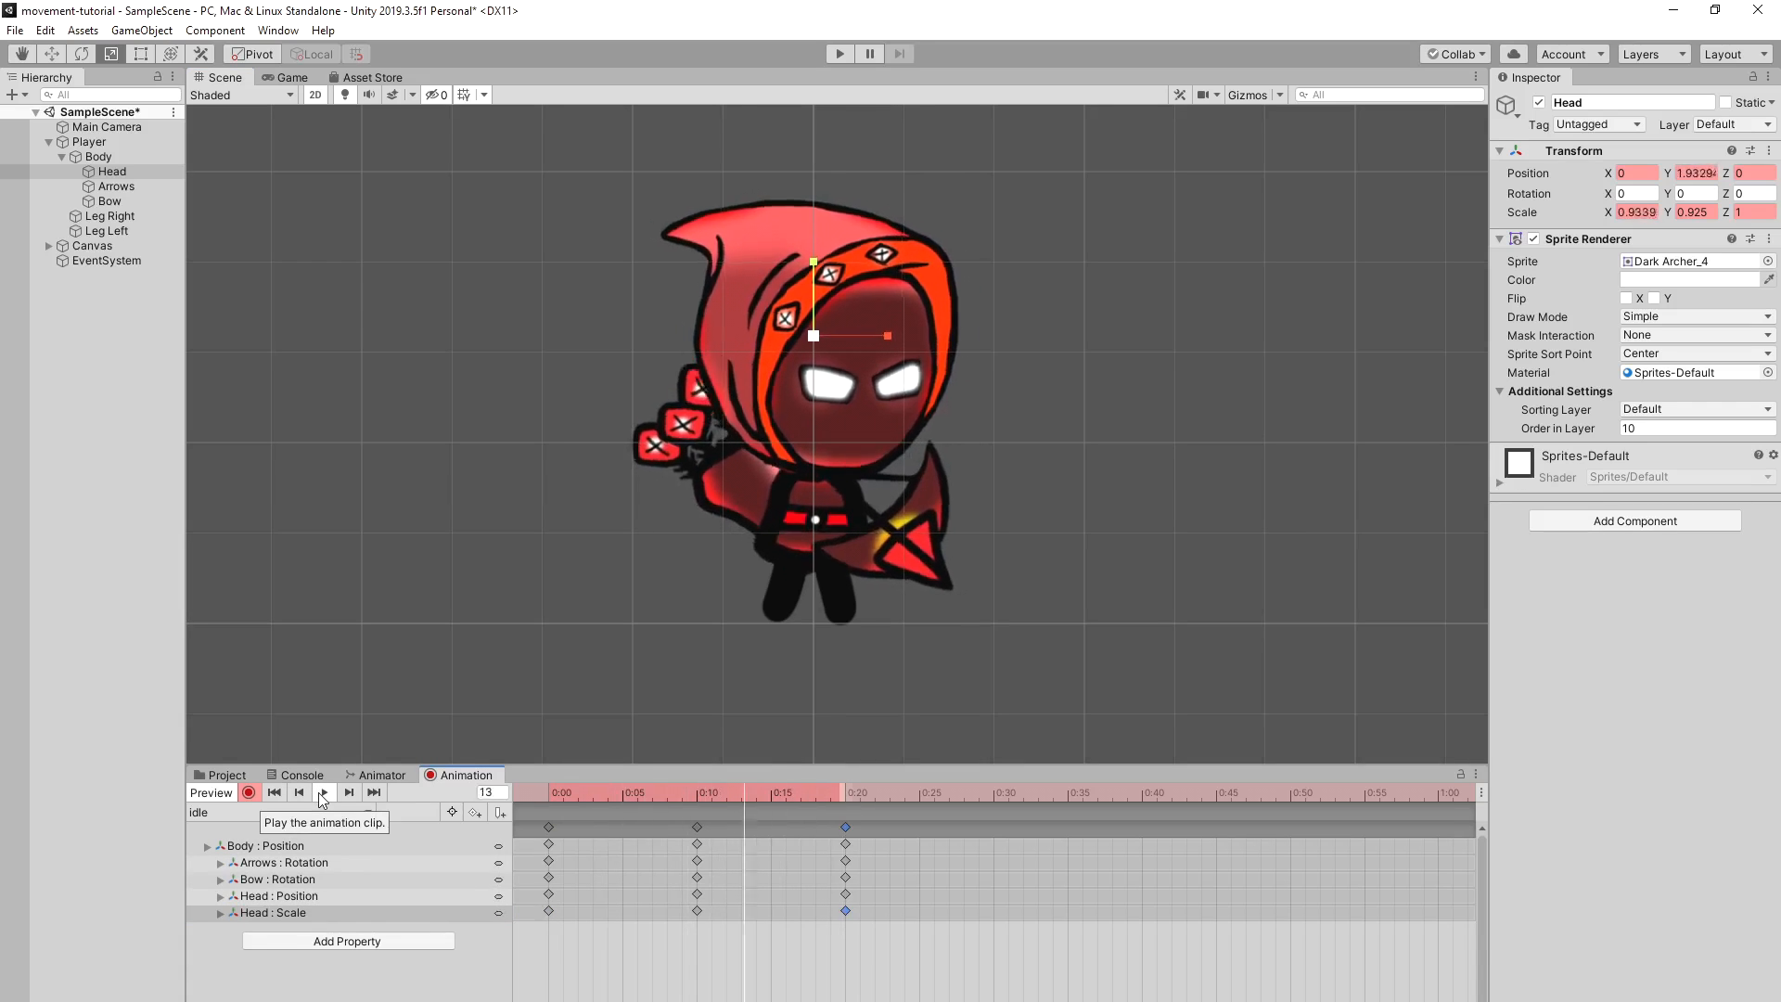
{"action": "left_click", "coordinate": [852, 794]}
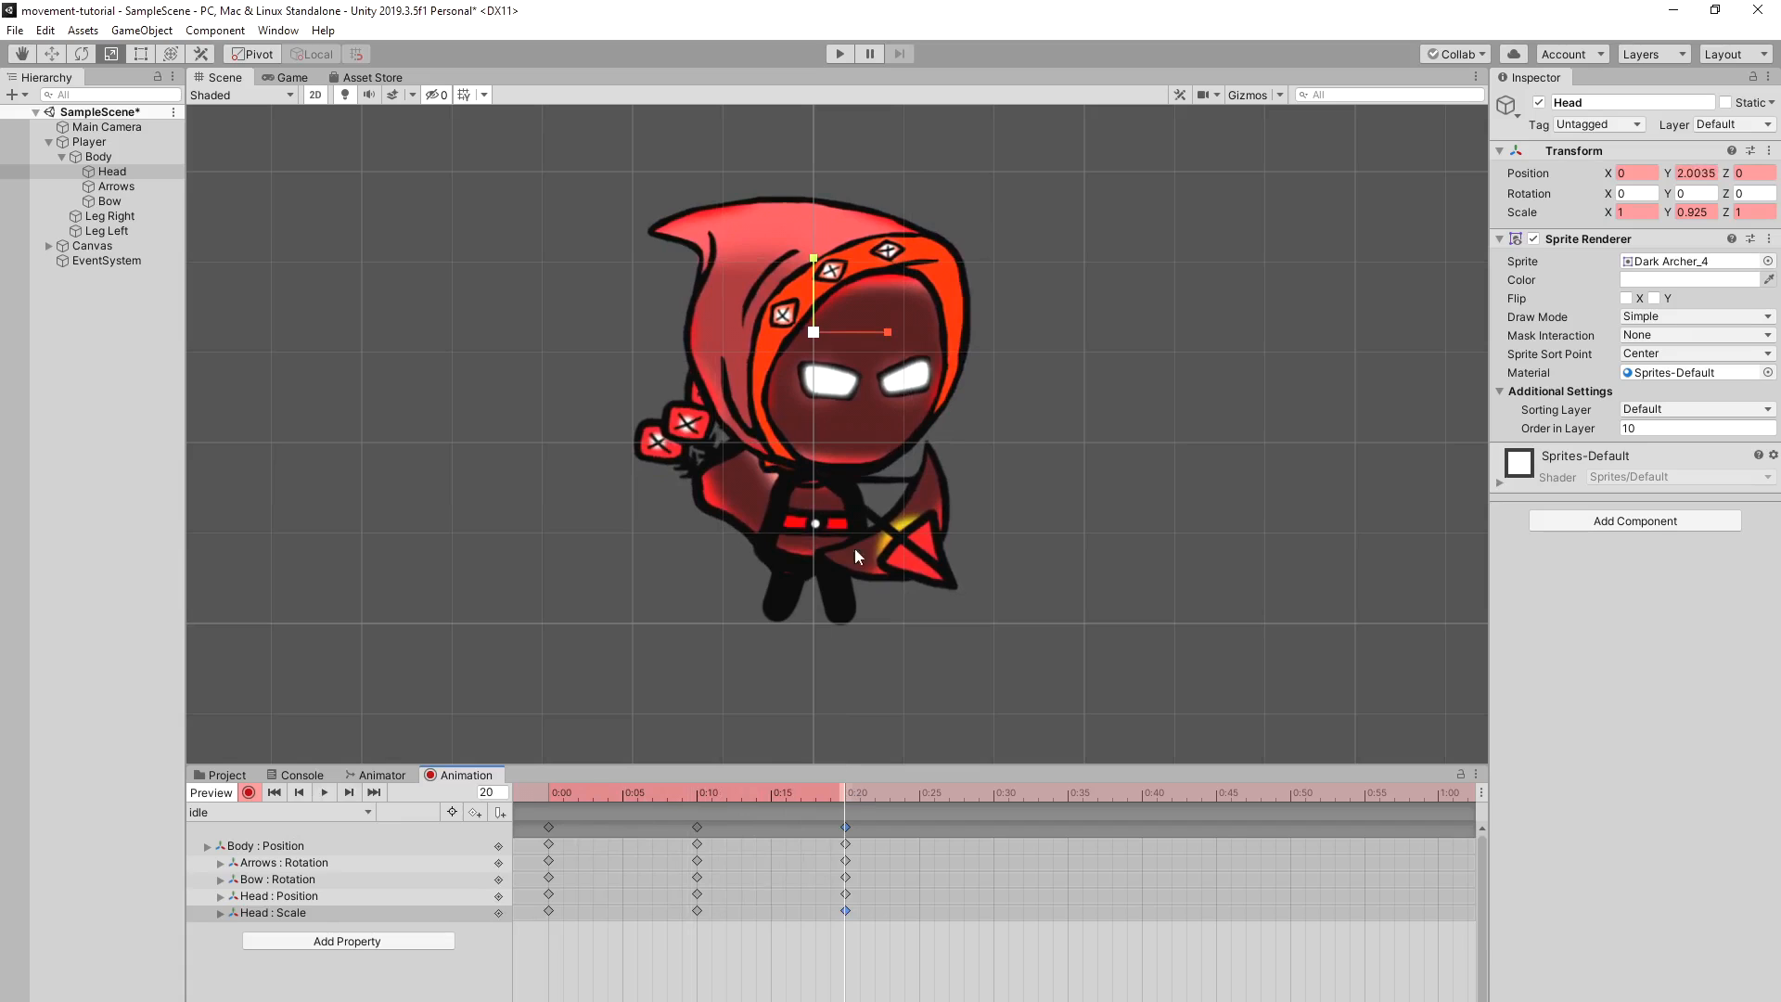
Step: Narrow the Head to about X 0.975 at frame 20 of the idle clip and turn off keyframe recording
{"action": "left_click_drag", "start_coordinate": [887, 333], "coordinate": [885, 333]}
{"action": "left_click_drag", "start_coordinate": [813, 258], "coordinate": [812, 260]}
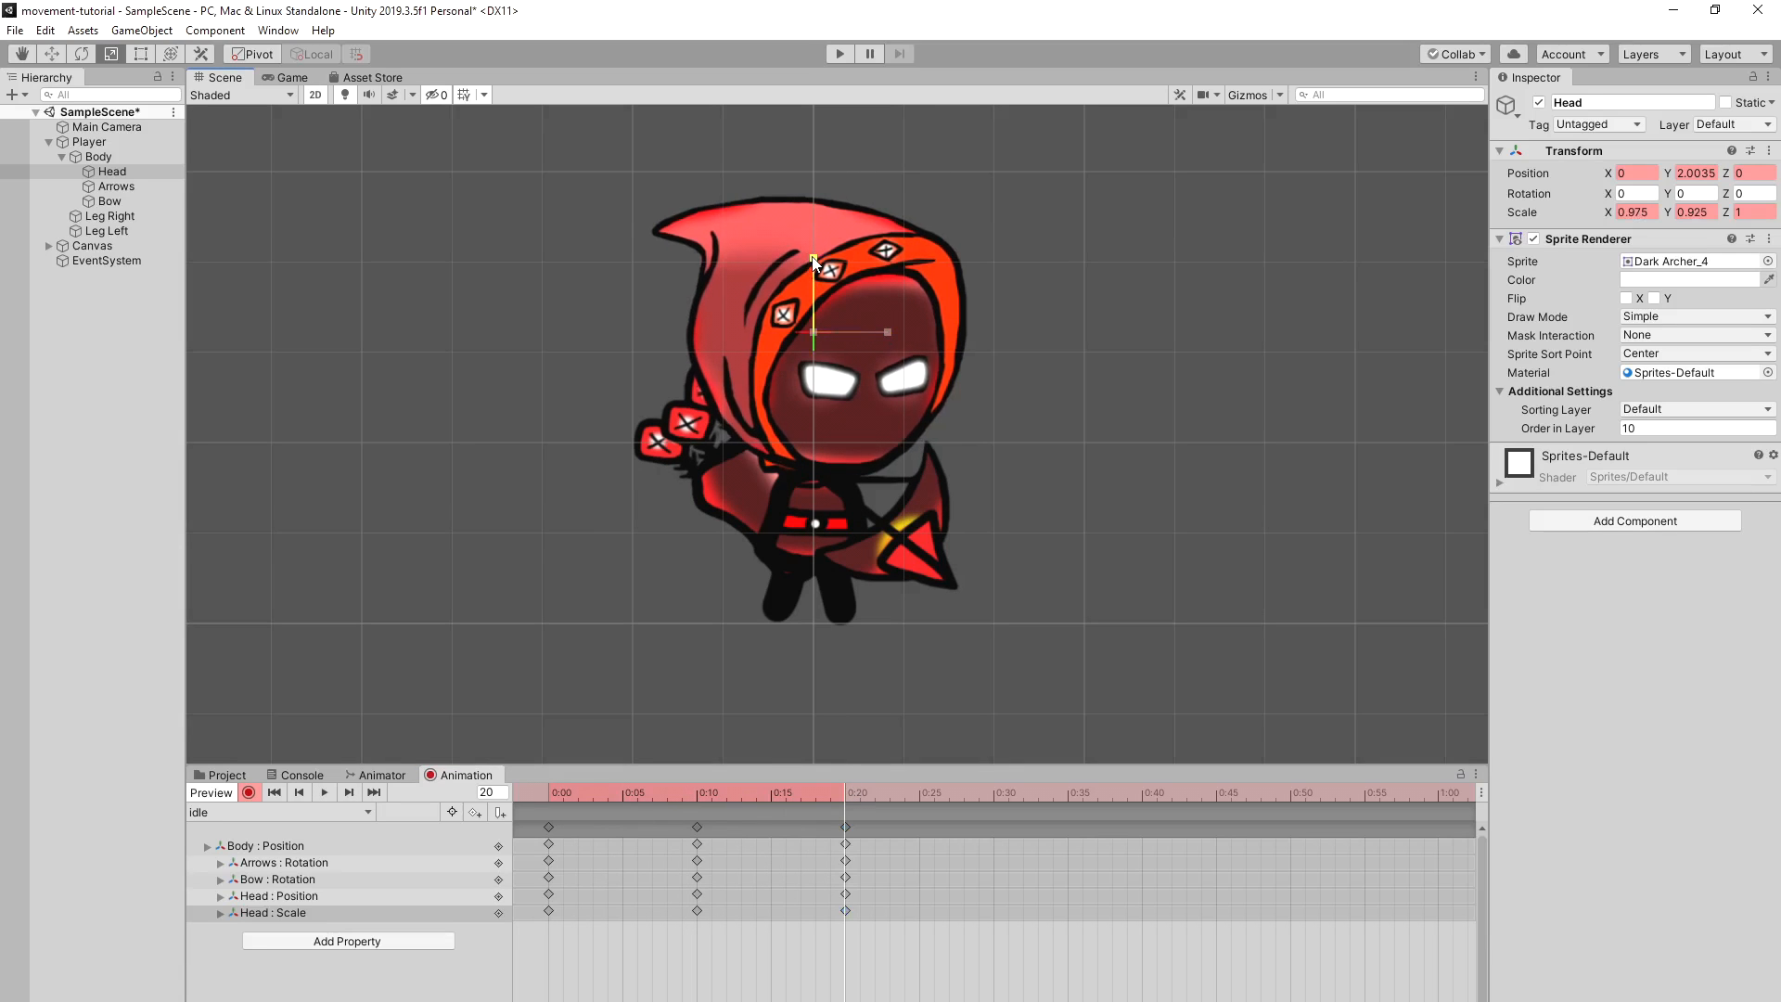
{"action": "key", "text": "w"}
{"action": "left_click", "coordinate": [249, 793]}
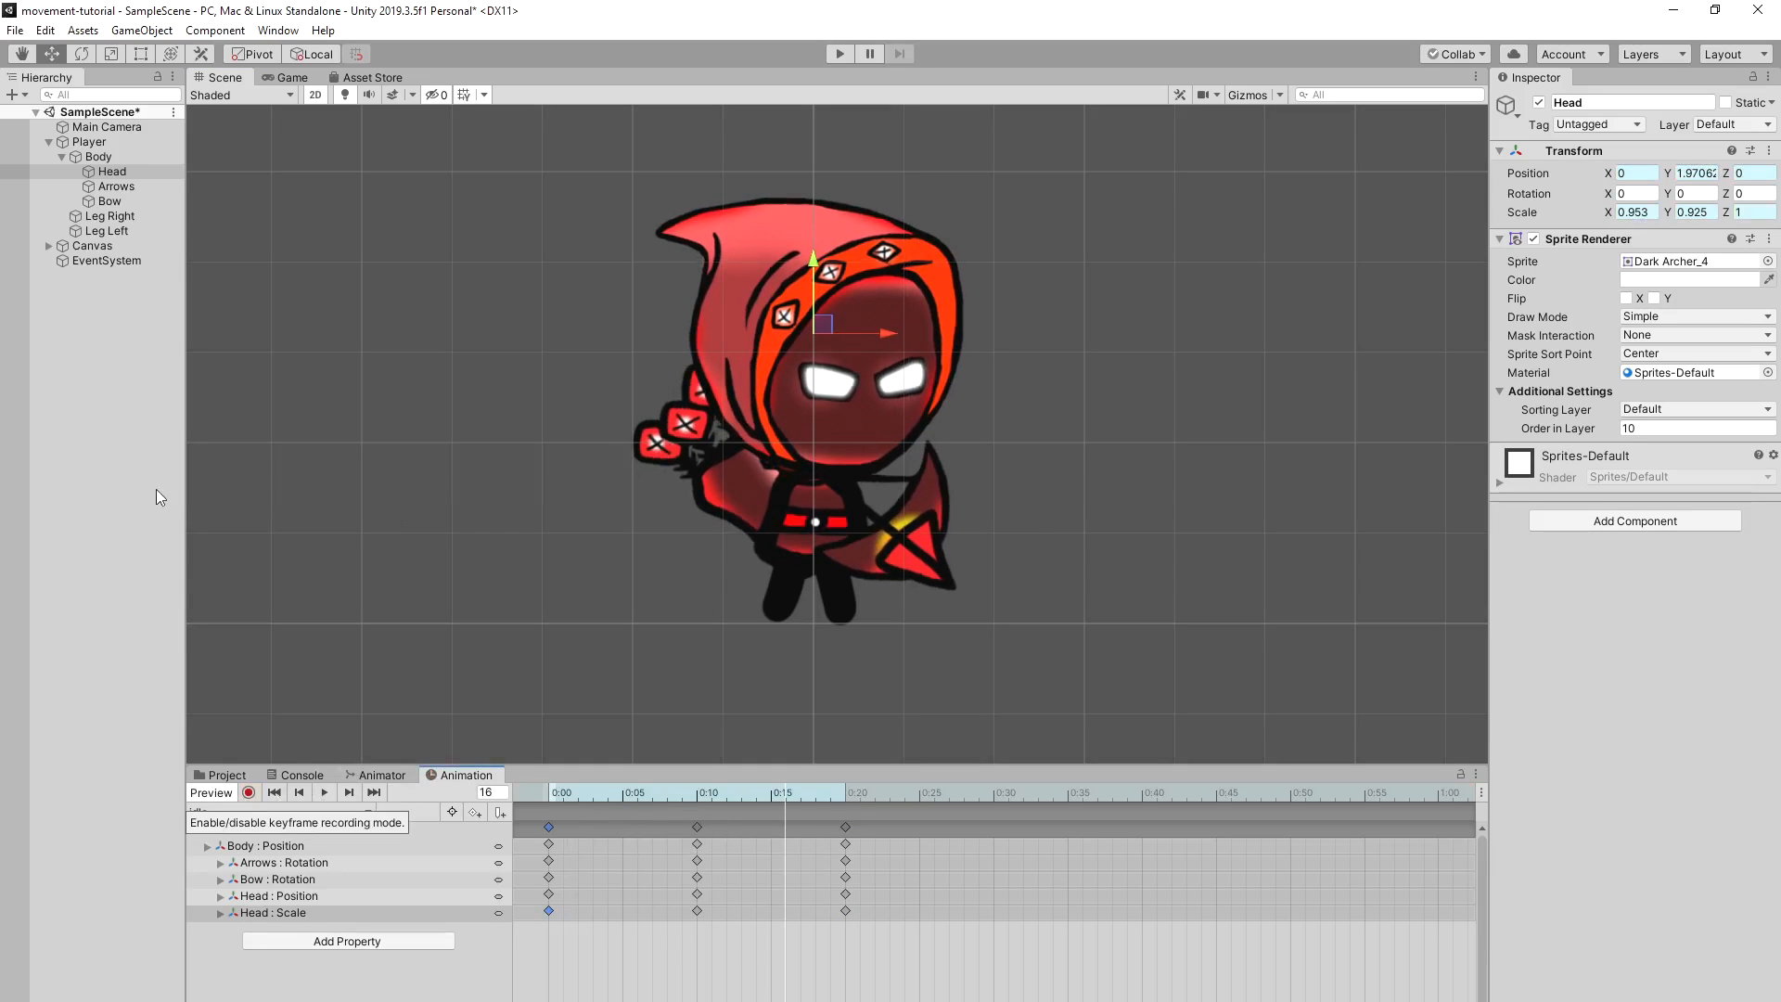
Step: Create a new animation clip named walk for the Player object in the Animation folder
{"action": "left_click", "coordinate": [108, 140]}
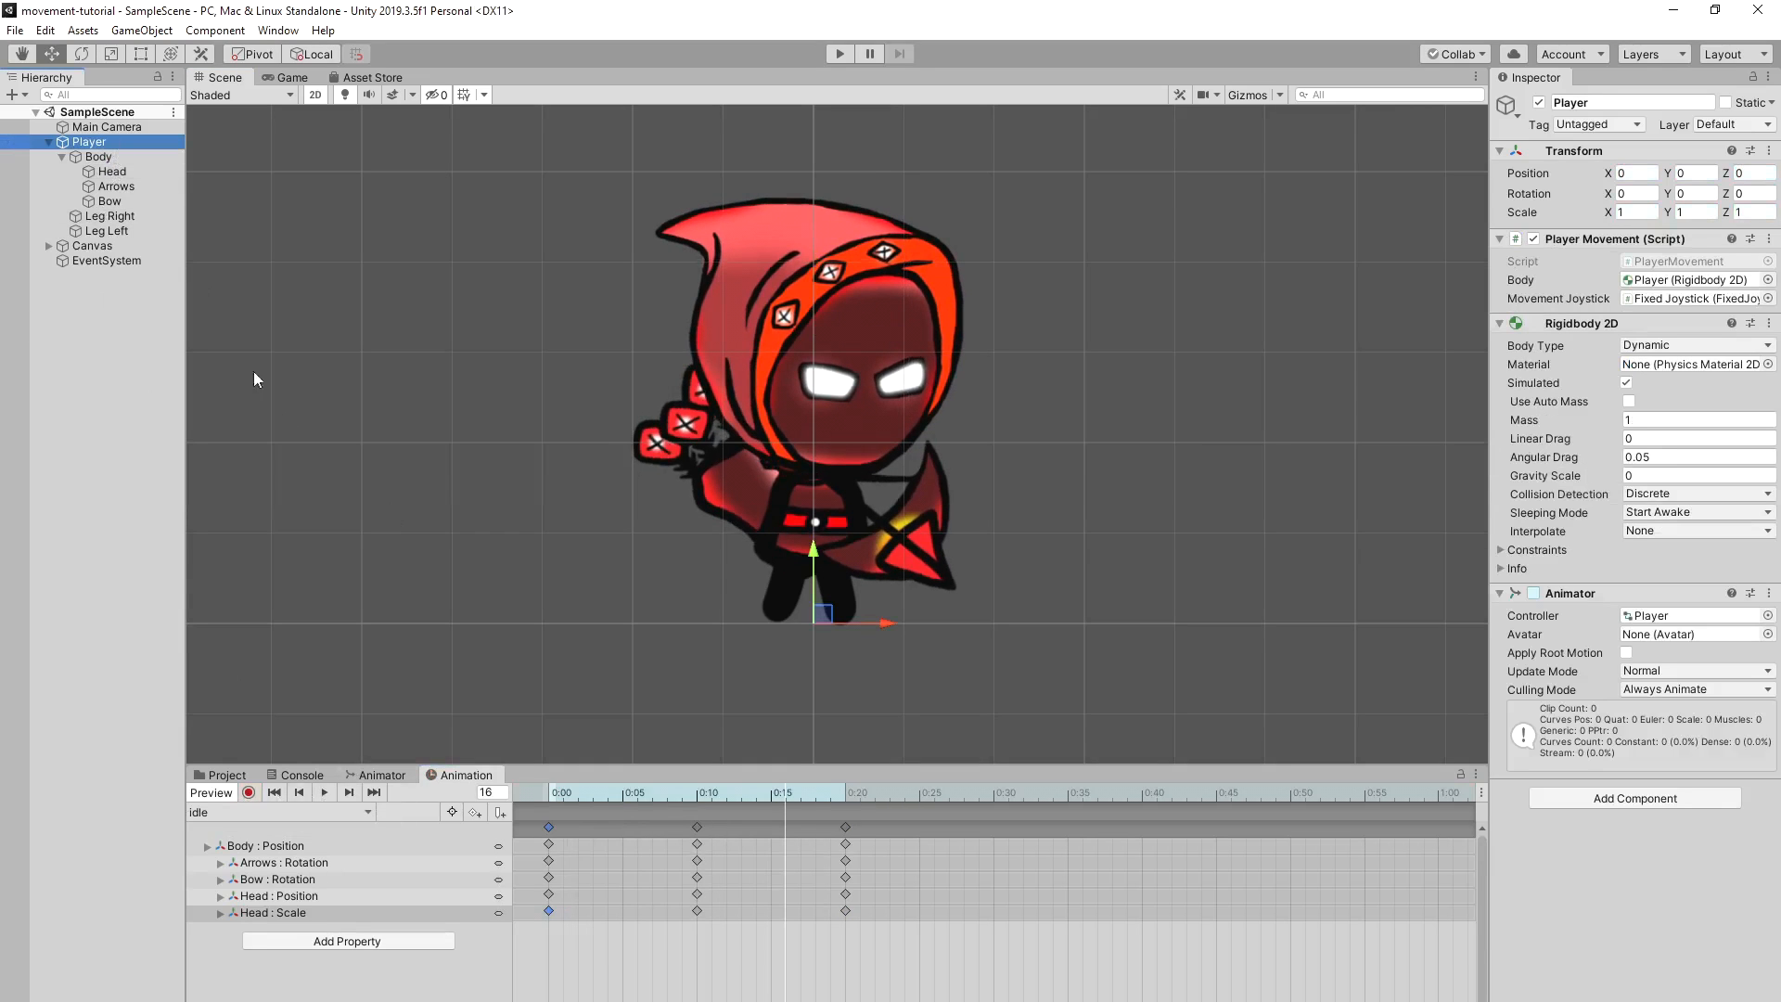
{"action": "left_click", "coordinate": [296, 811]}
{"action": "left_click", "coordinate": [299, 858]}
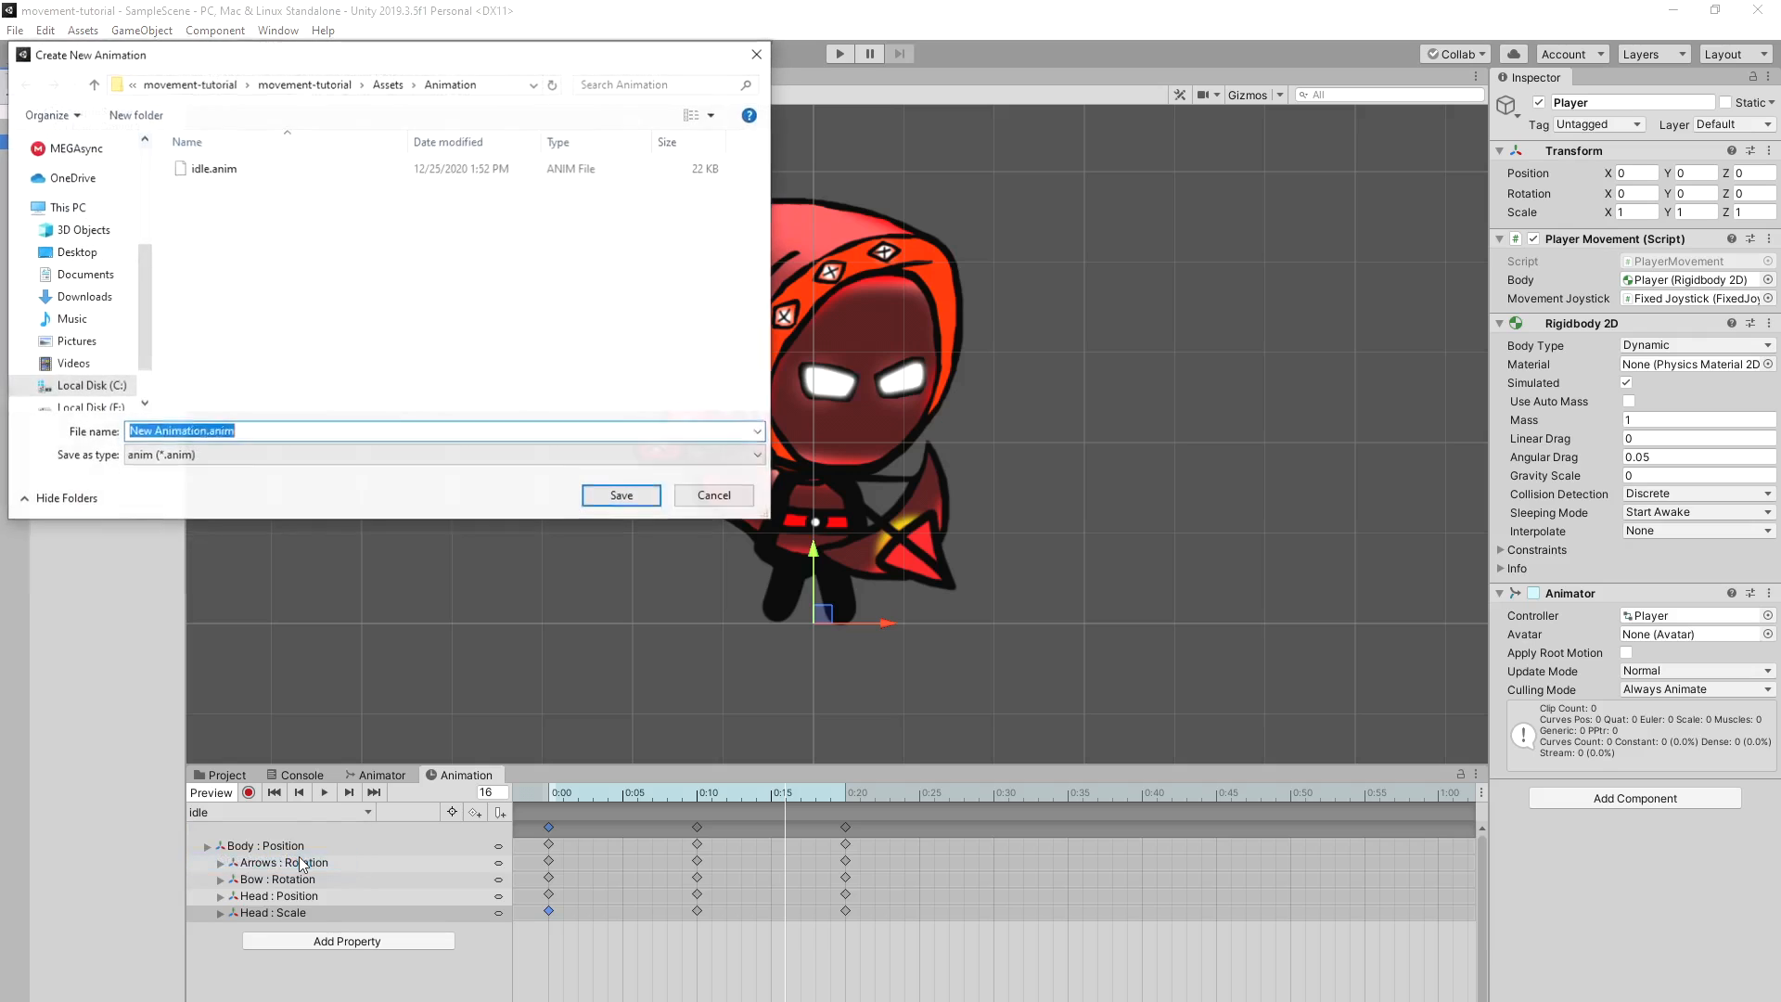
{"action": "type", "text": "walk"}
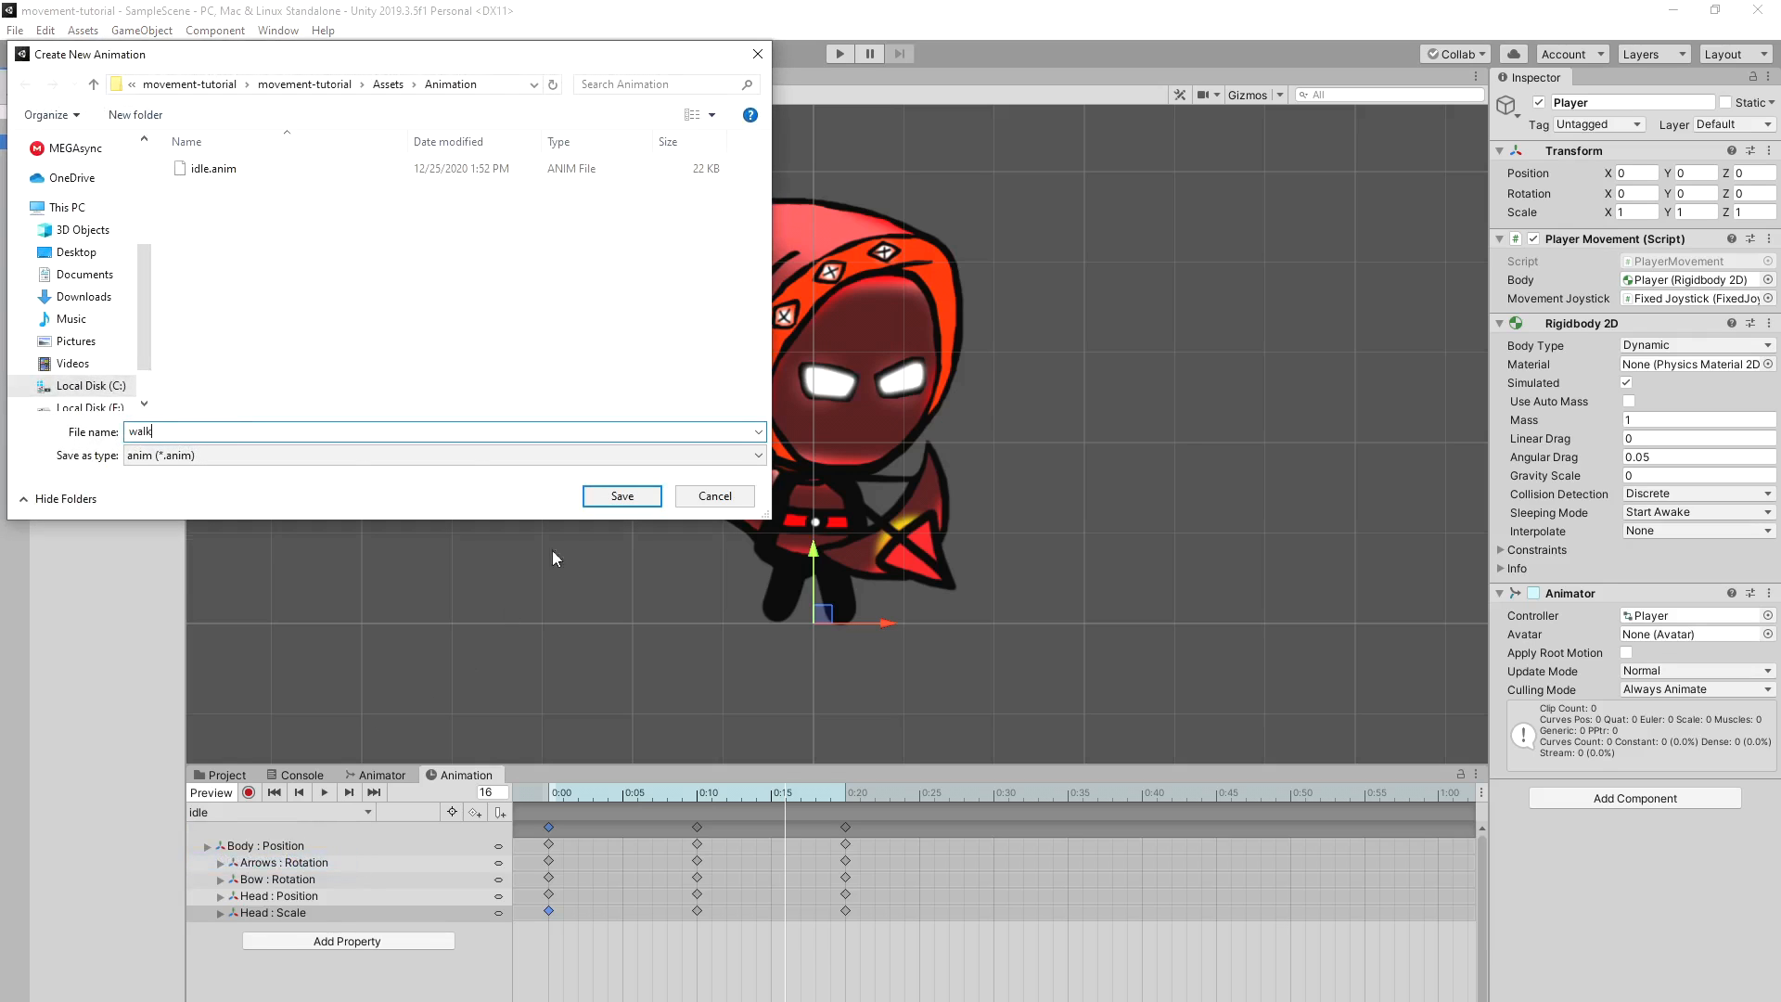
{"action": "left_click", "coordinate": [619, 497]}
Step: With recording on at frame 5, raise Leg Right slightly and move Leg Left down to about Y 0.91
{"action": "mouse_move", "coordinate": [818, 468]}
{"action": "left_mouse_down"}
{"action": "mouse_move", "coordinate": [820, 447]}
{"action": "mouse_move", "coordinate": [804, 472]}
{"action": "left_mouse_up"}
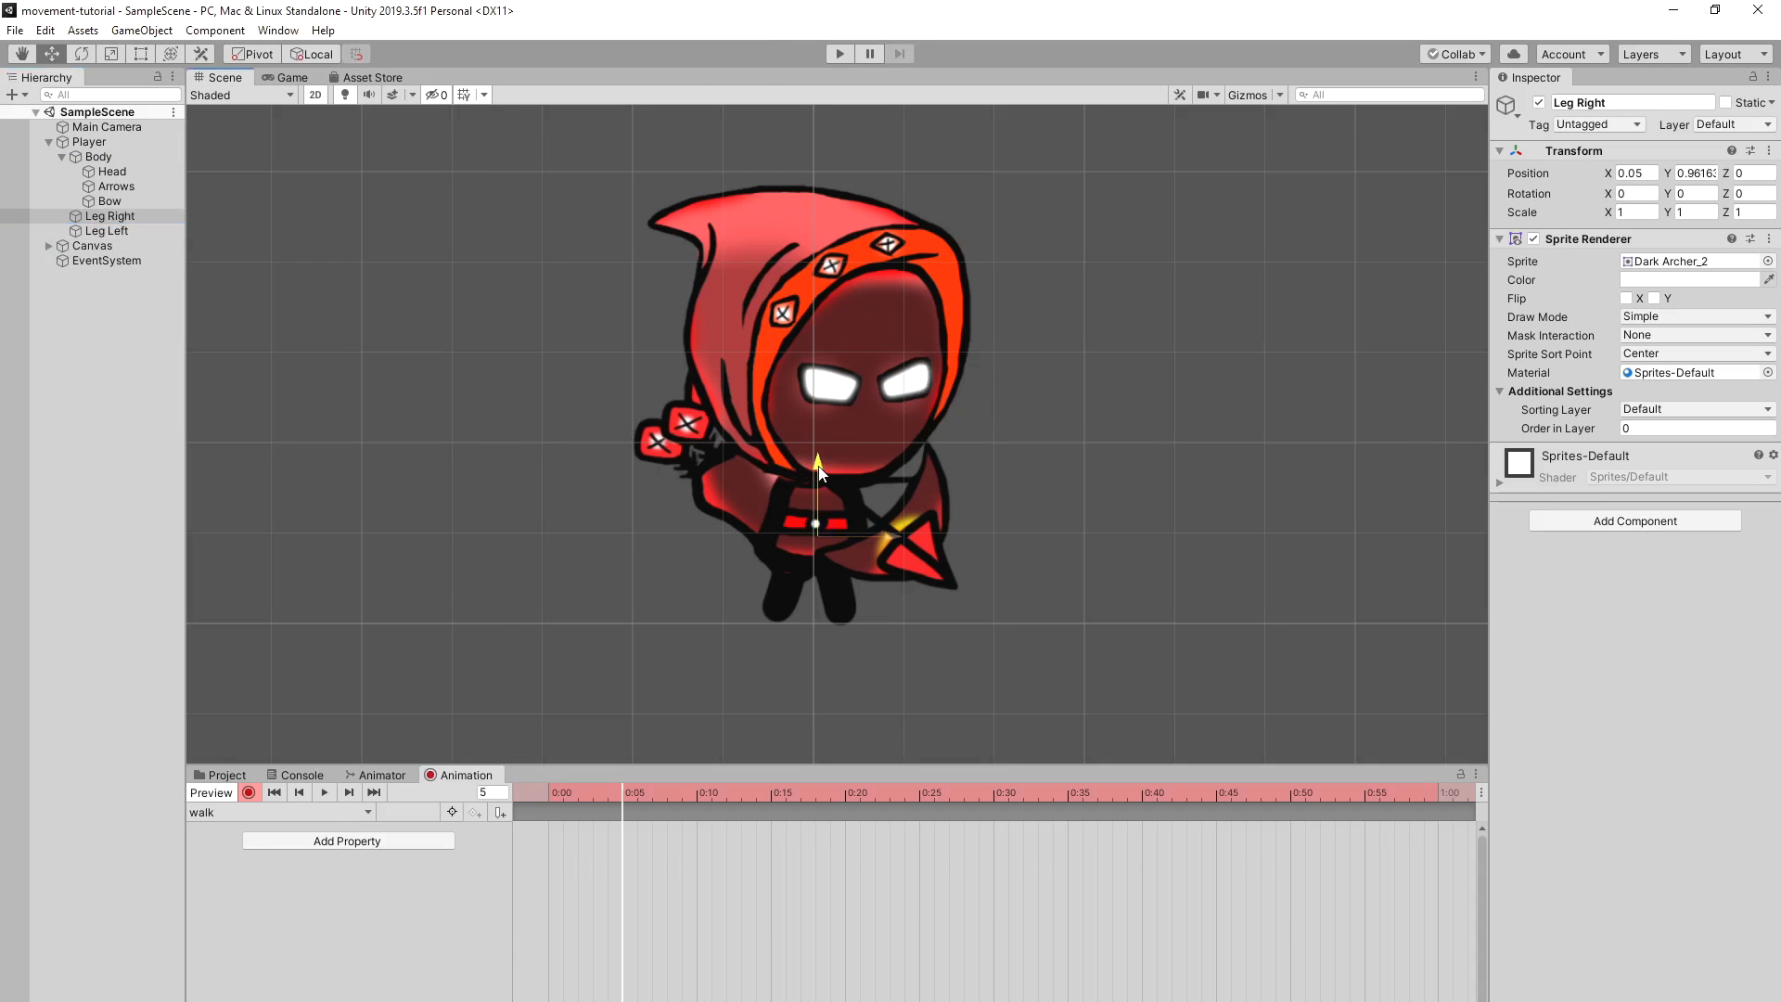
{"action": "left_click", "coordinate": [109, 230]}
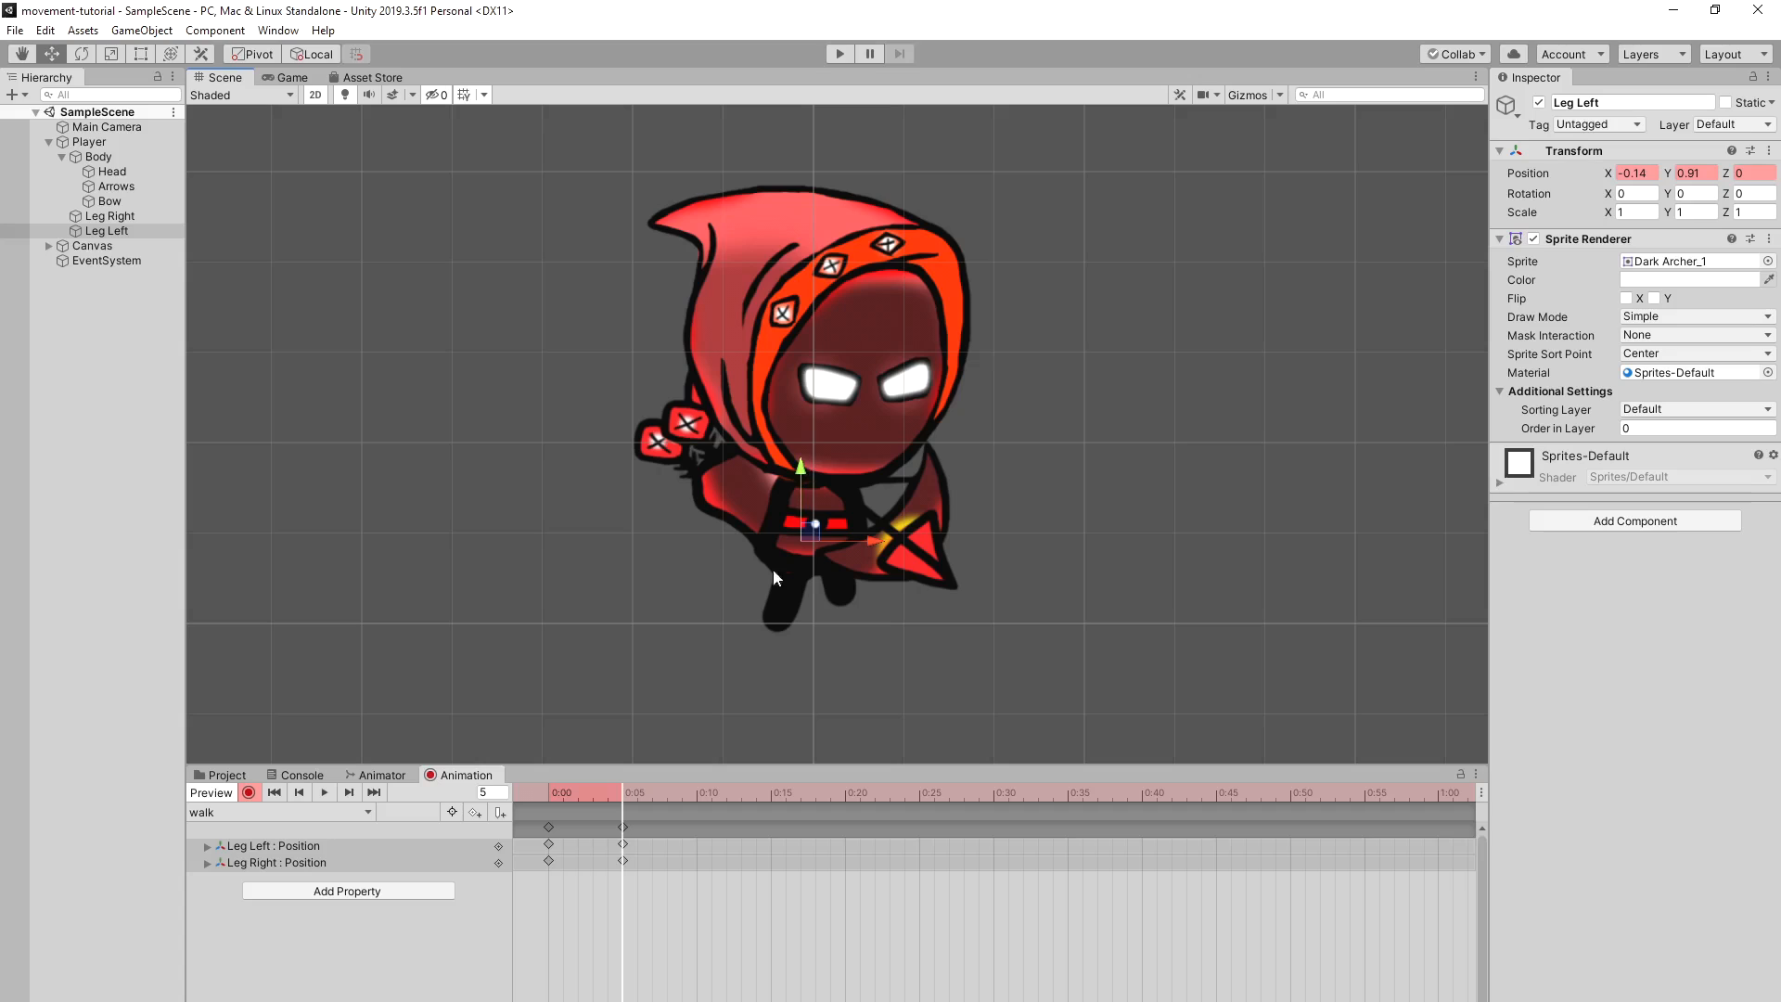
Step: At frame 10, raise Leg Left slightly and lower Leg Right to about Y 0.9
{"action": "left_click", "coordinate": [699, 793]}
{"action": "mouse_move", "coordinate": [801, 461]}
{"action": "left_mouse_down"}
{"action": "mouse_move", "coordinate": [805, 426]}
{"action": "mouse_move", "coordinate": [794, 442]}
{"action": "mouse_move", "coordinate": [825, 467]}
{"action": "left_mouse_up"}
{"action": "left_click", "coordinate": [150, 215]}
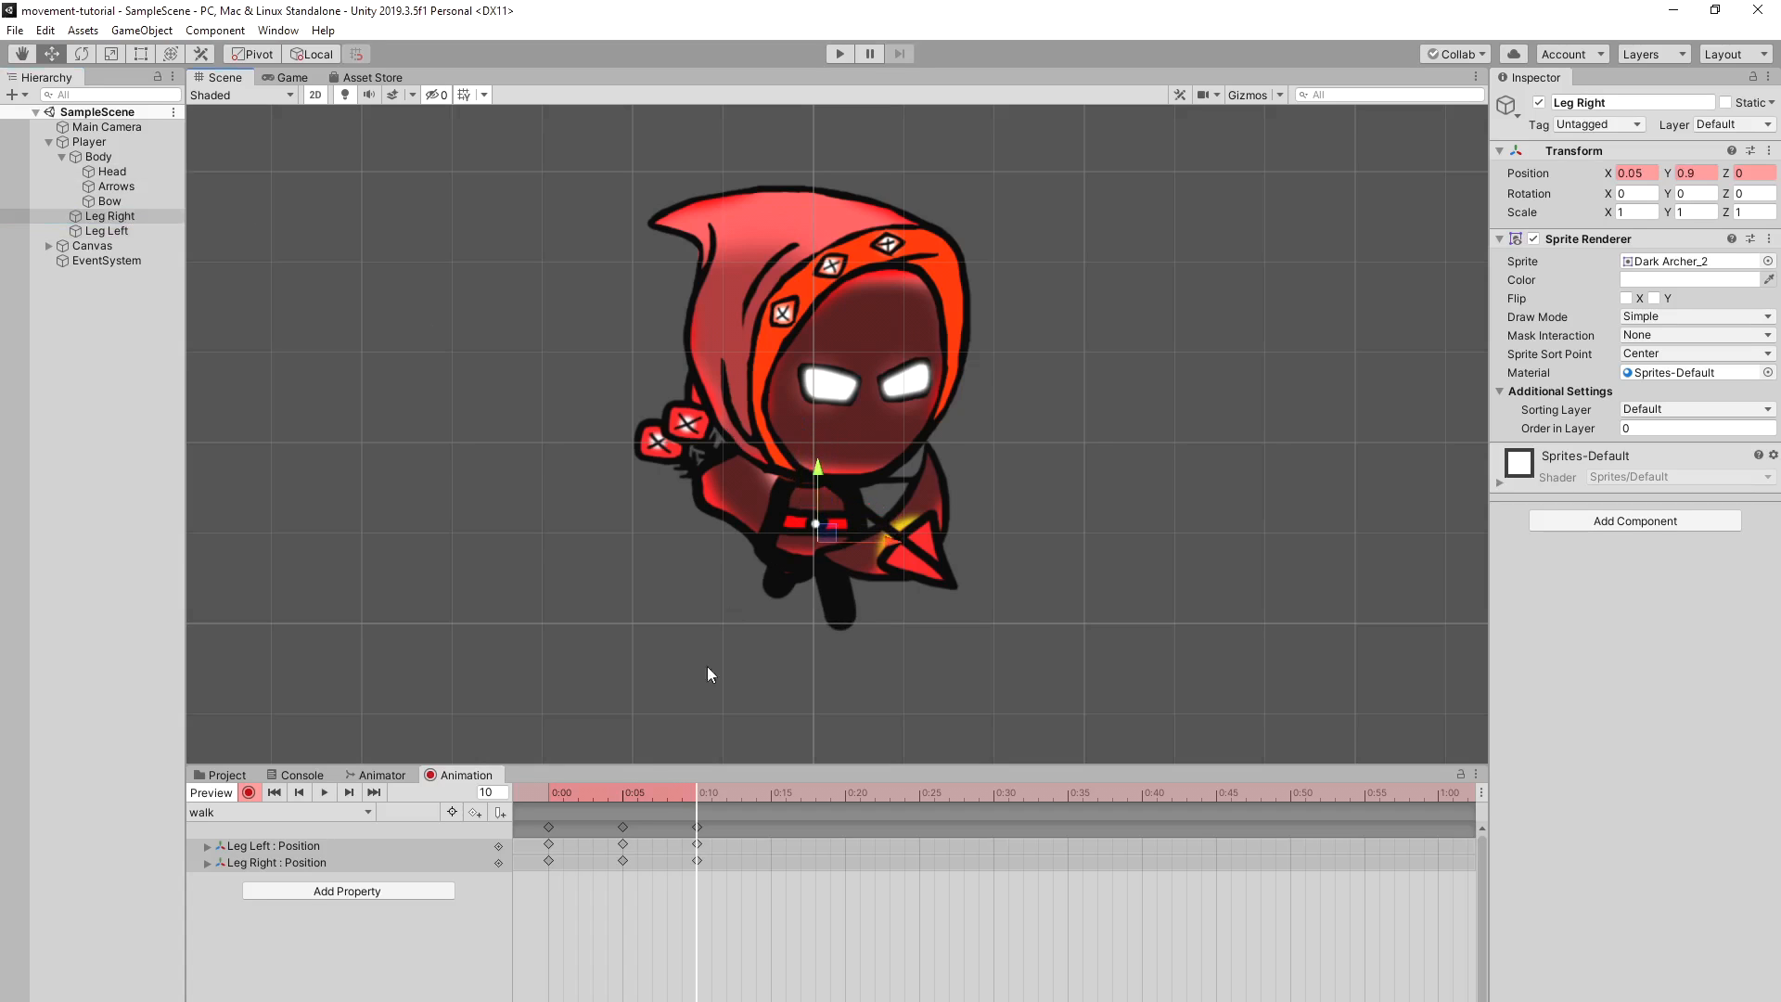
Step: Copy both legs' first-frame keyframes to frame 15 and preview the walk clip
{"action": "left_click", "coordinate": [549, 826]}
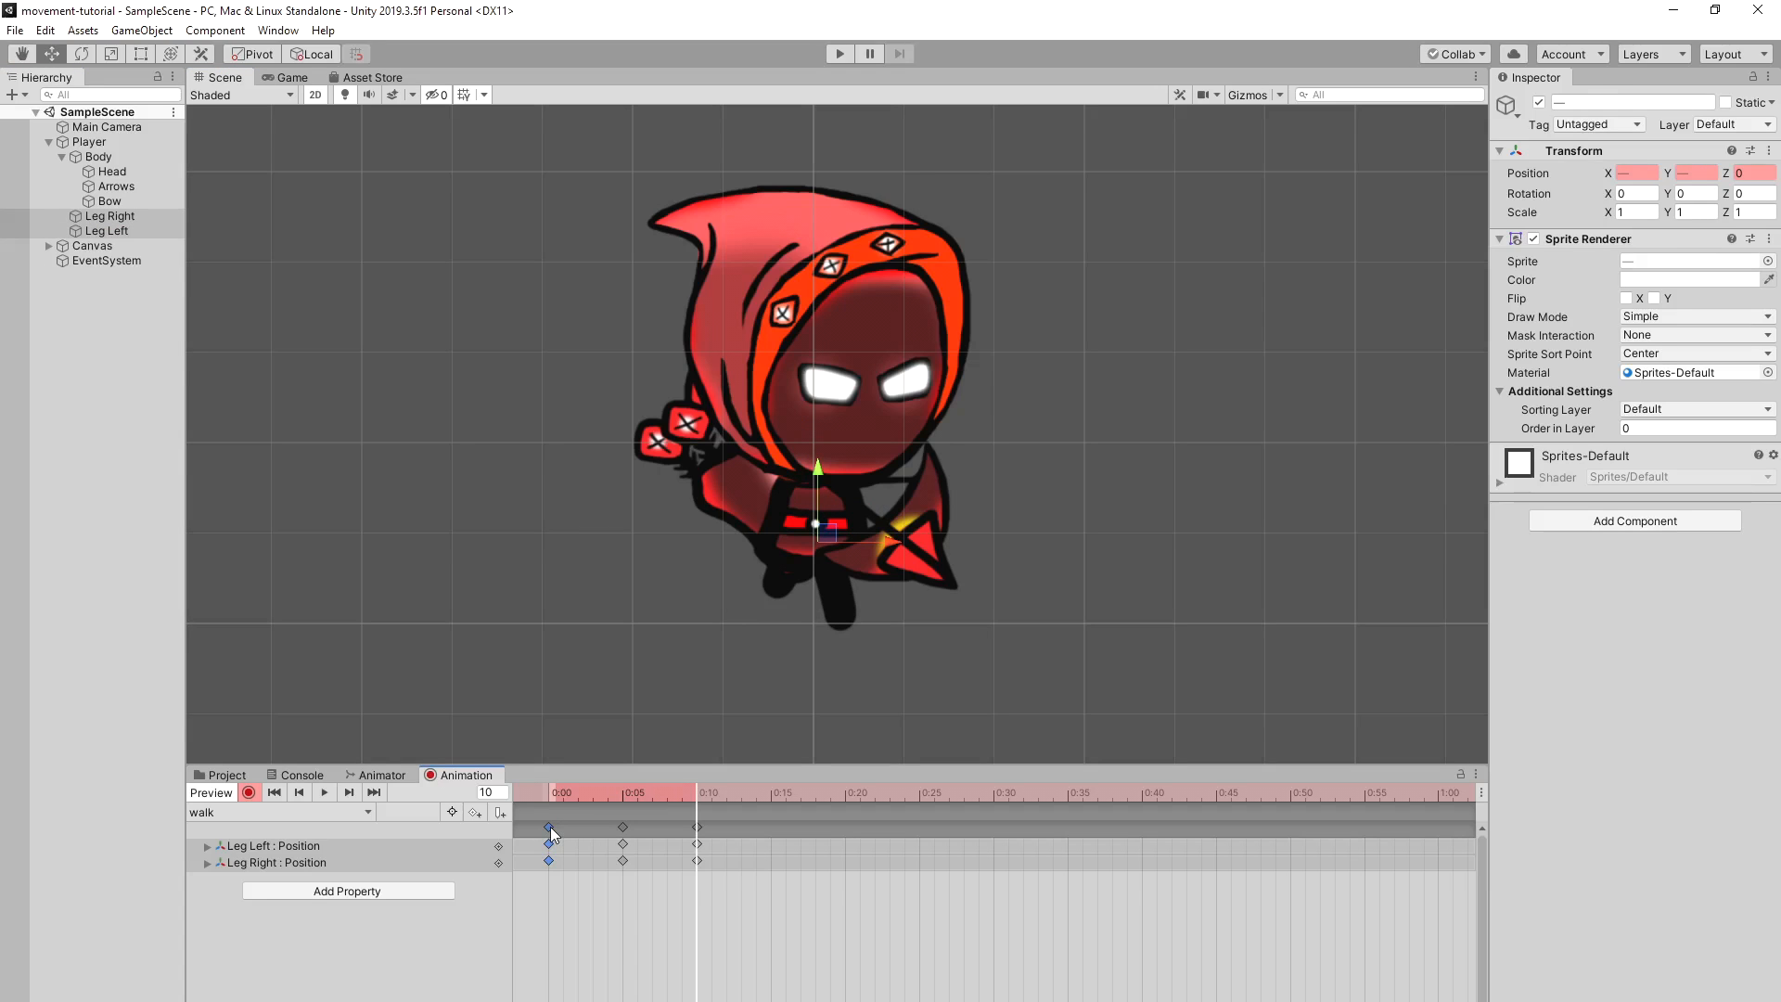
{"action": "left_click", "coordinate": [770, 789]}
{"action": "key", "text": "ctrl+v"}
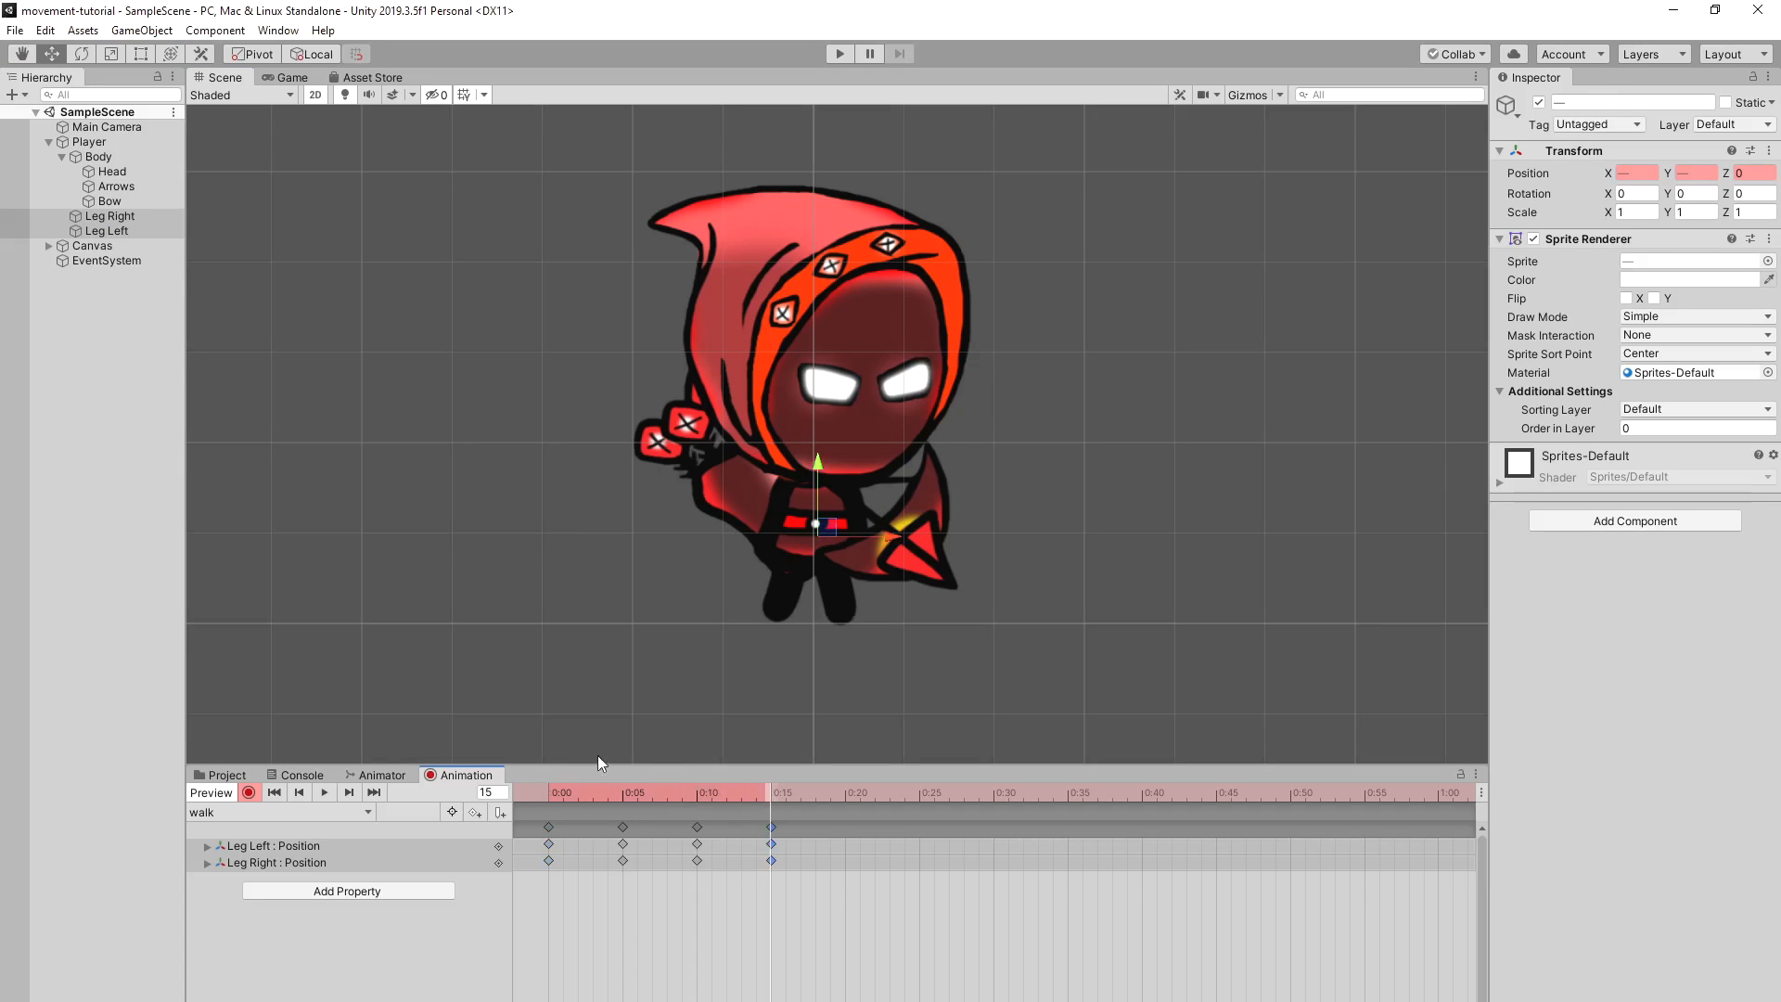
{"action": "left_click", "coordinate": [326, 792]}
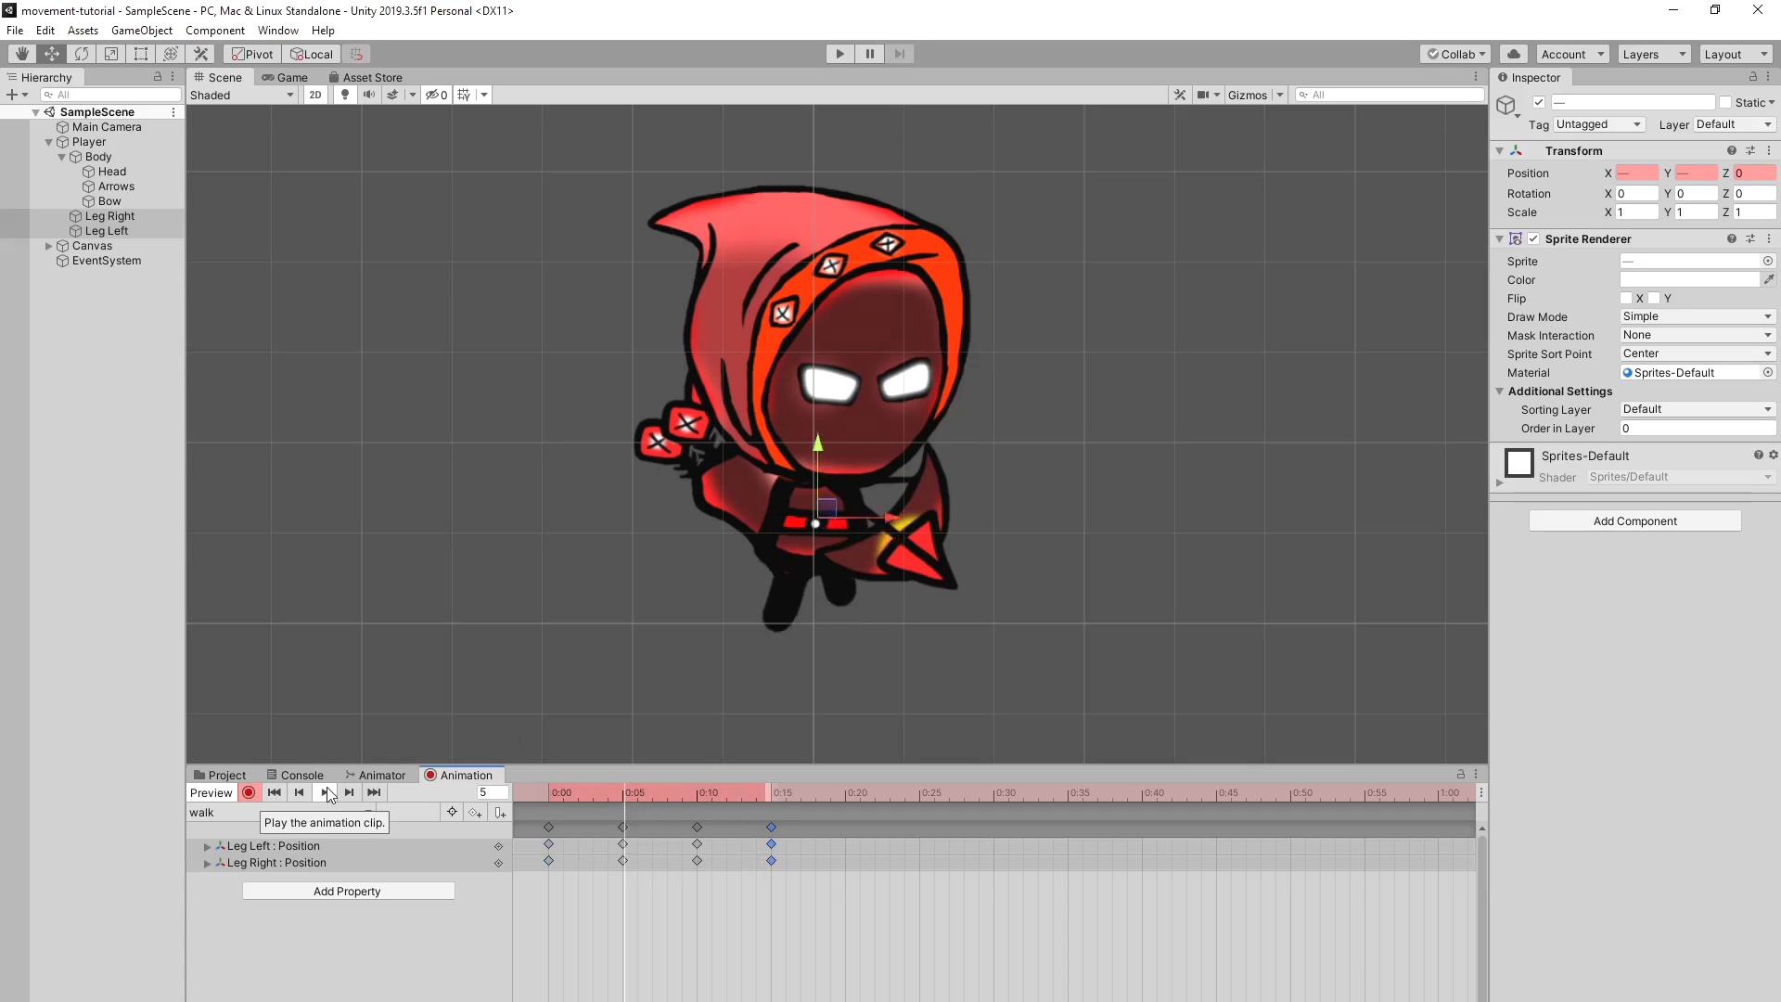
Step: Spread the leg keyframes out to frames 7, 14 and 21 and preview the slower walk
{"action": "left_click_drag", "start_coordinate": [776, 882], "coordinate": [655, 821]}
{"action": "left_click_drag", "start_coordinate": [816, 868], "coordinate": [749, 825]}
{"action": "left_click", "coordinate": [898, 882]}
{"action": "left_click", "coordinate": [830, 828]}
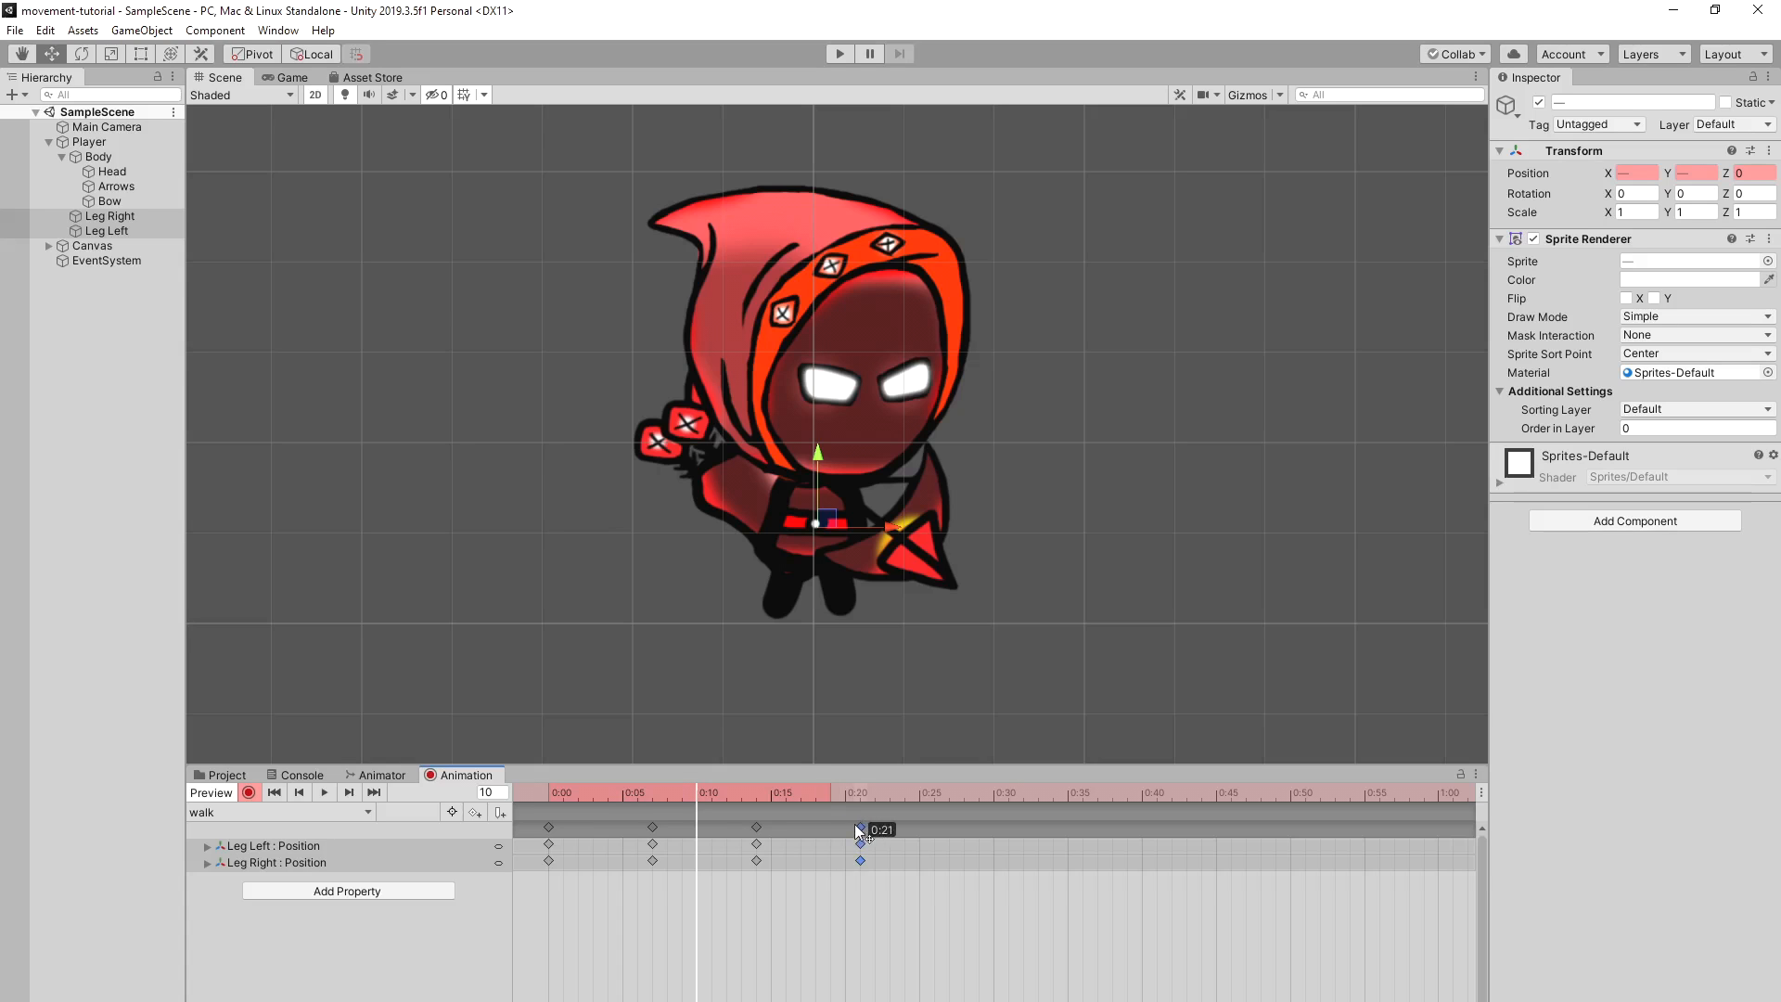
{"action": "left_click", "coordinate": [329, 790]}
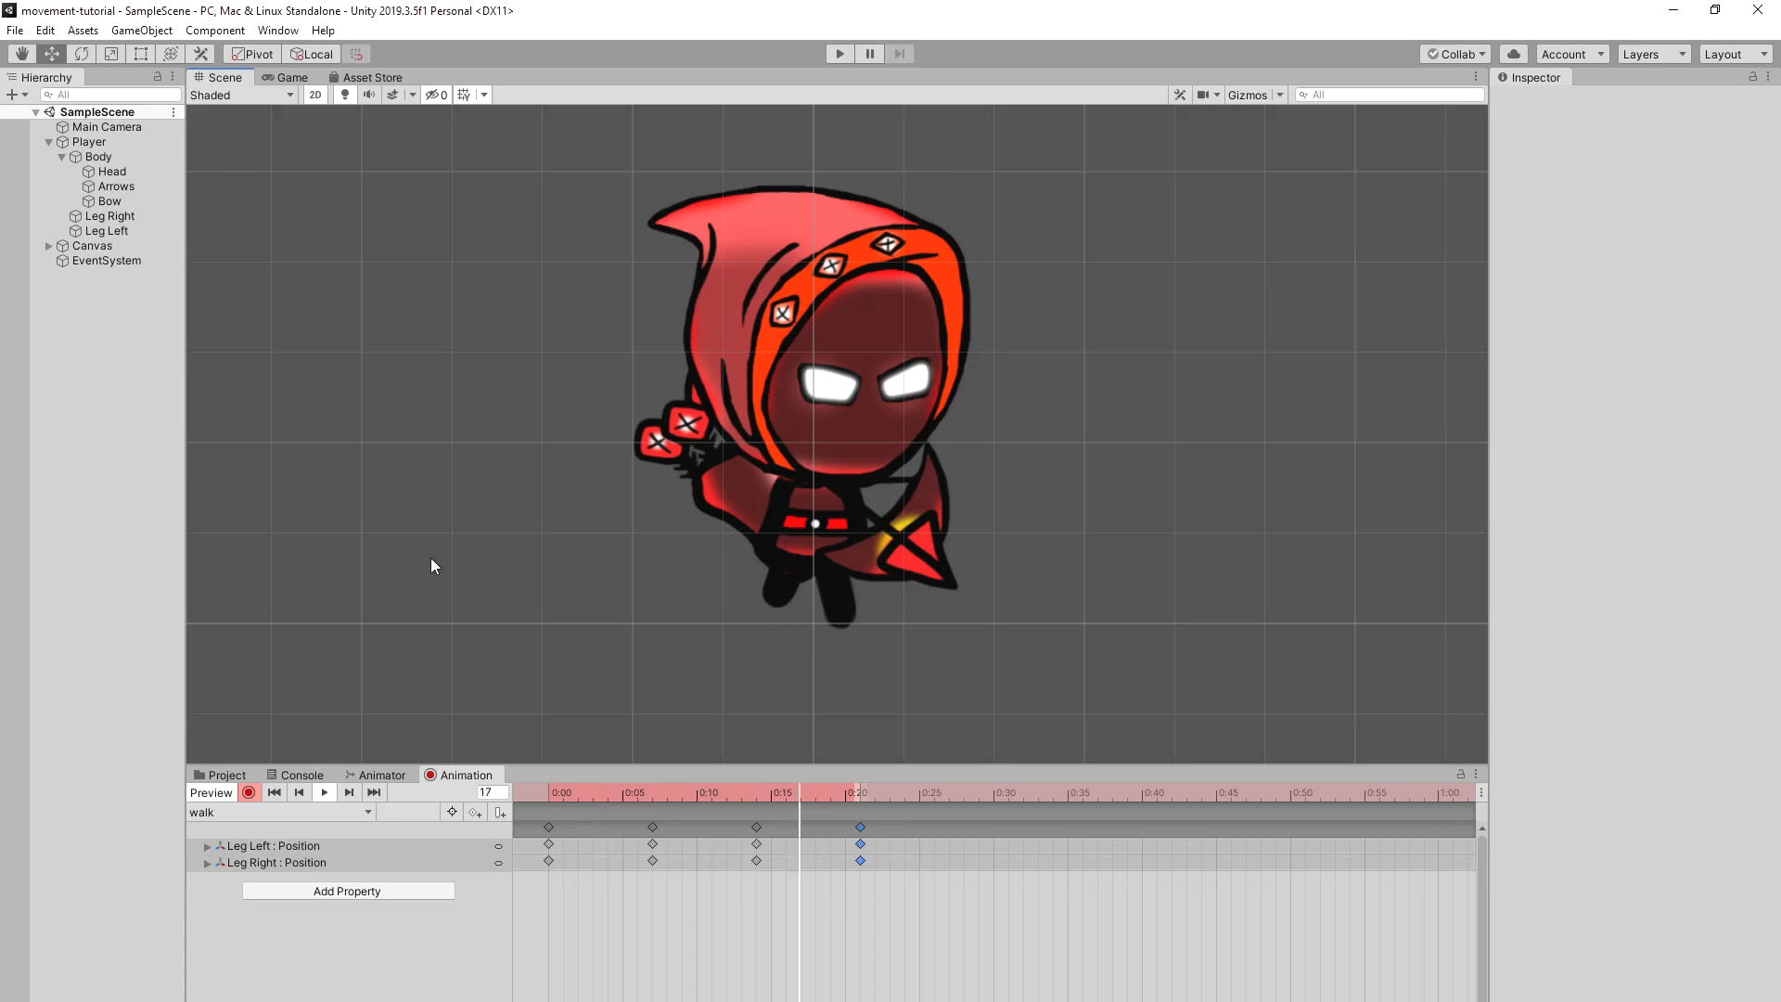
Step: At frame 7, rotate the Bow to about -3 degrees and the Arrows to about 5.1 degrees on Z
{"action": "left_click", "coordinate": [153, 200]}
{"action": "left_click", "coordinate": [86, 55]}
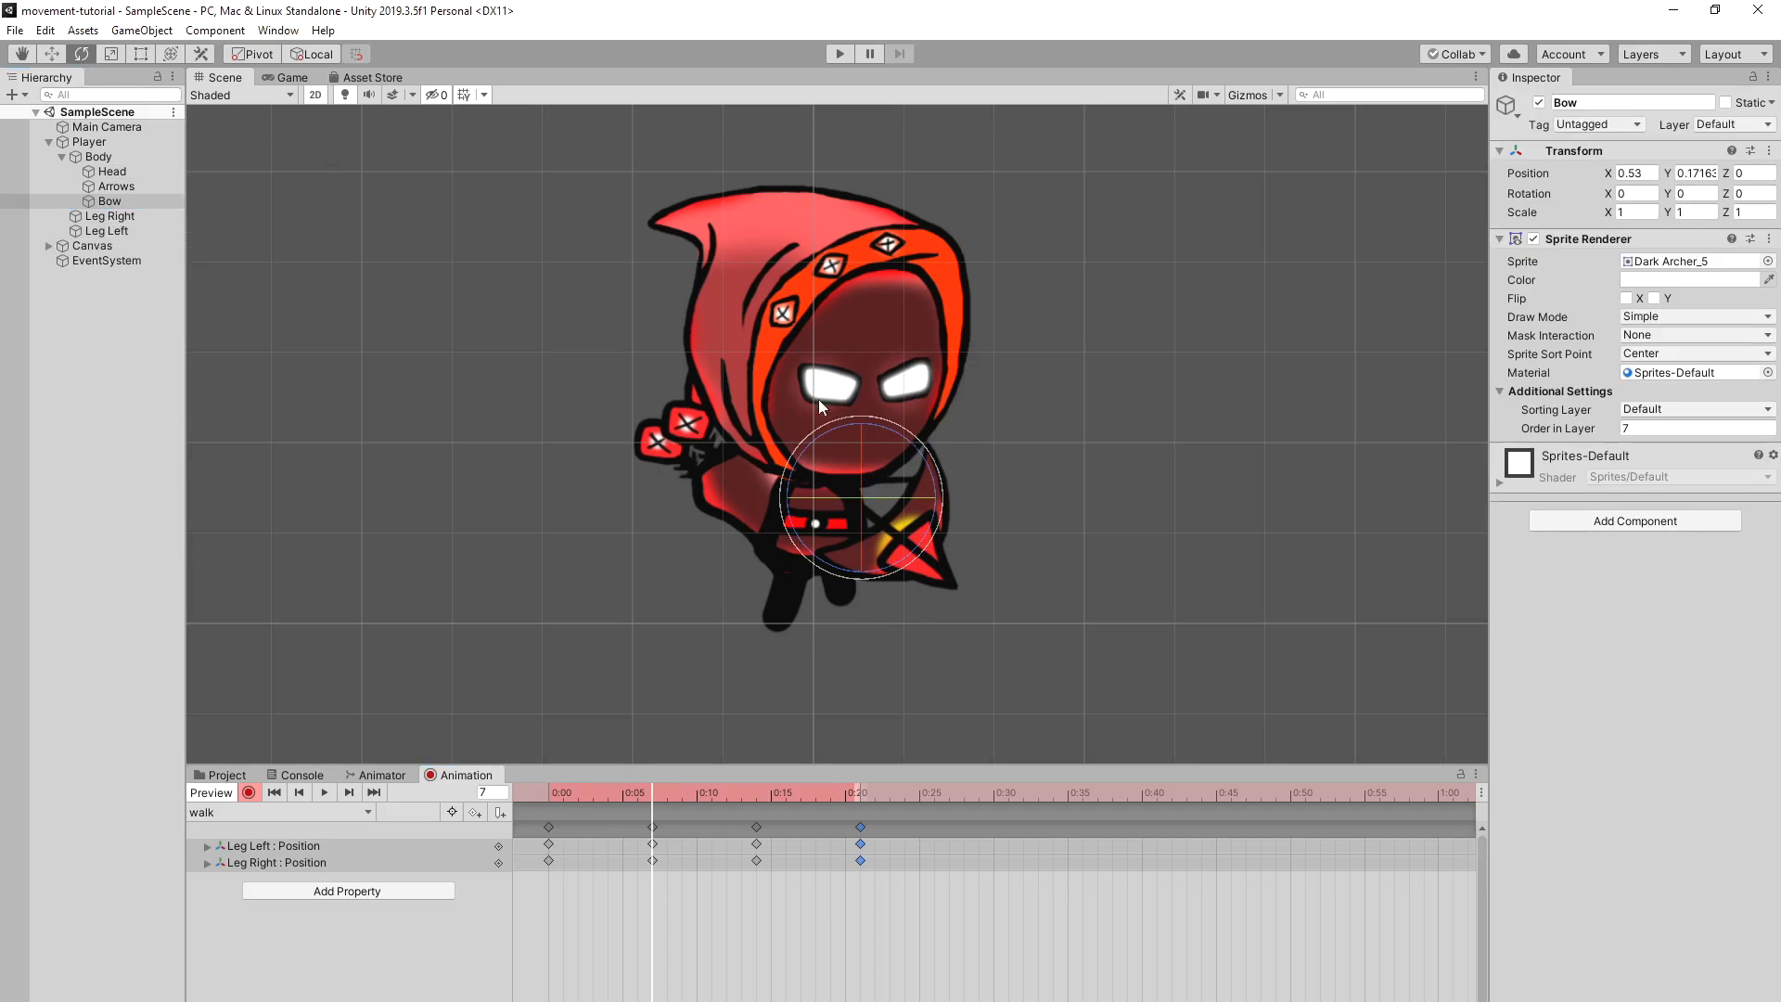
{"action": "left_click_drag", "start_coordinate": [910, 430], "coordinate": [918, 445]}
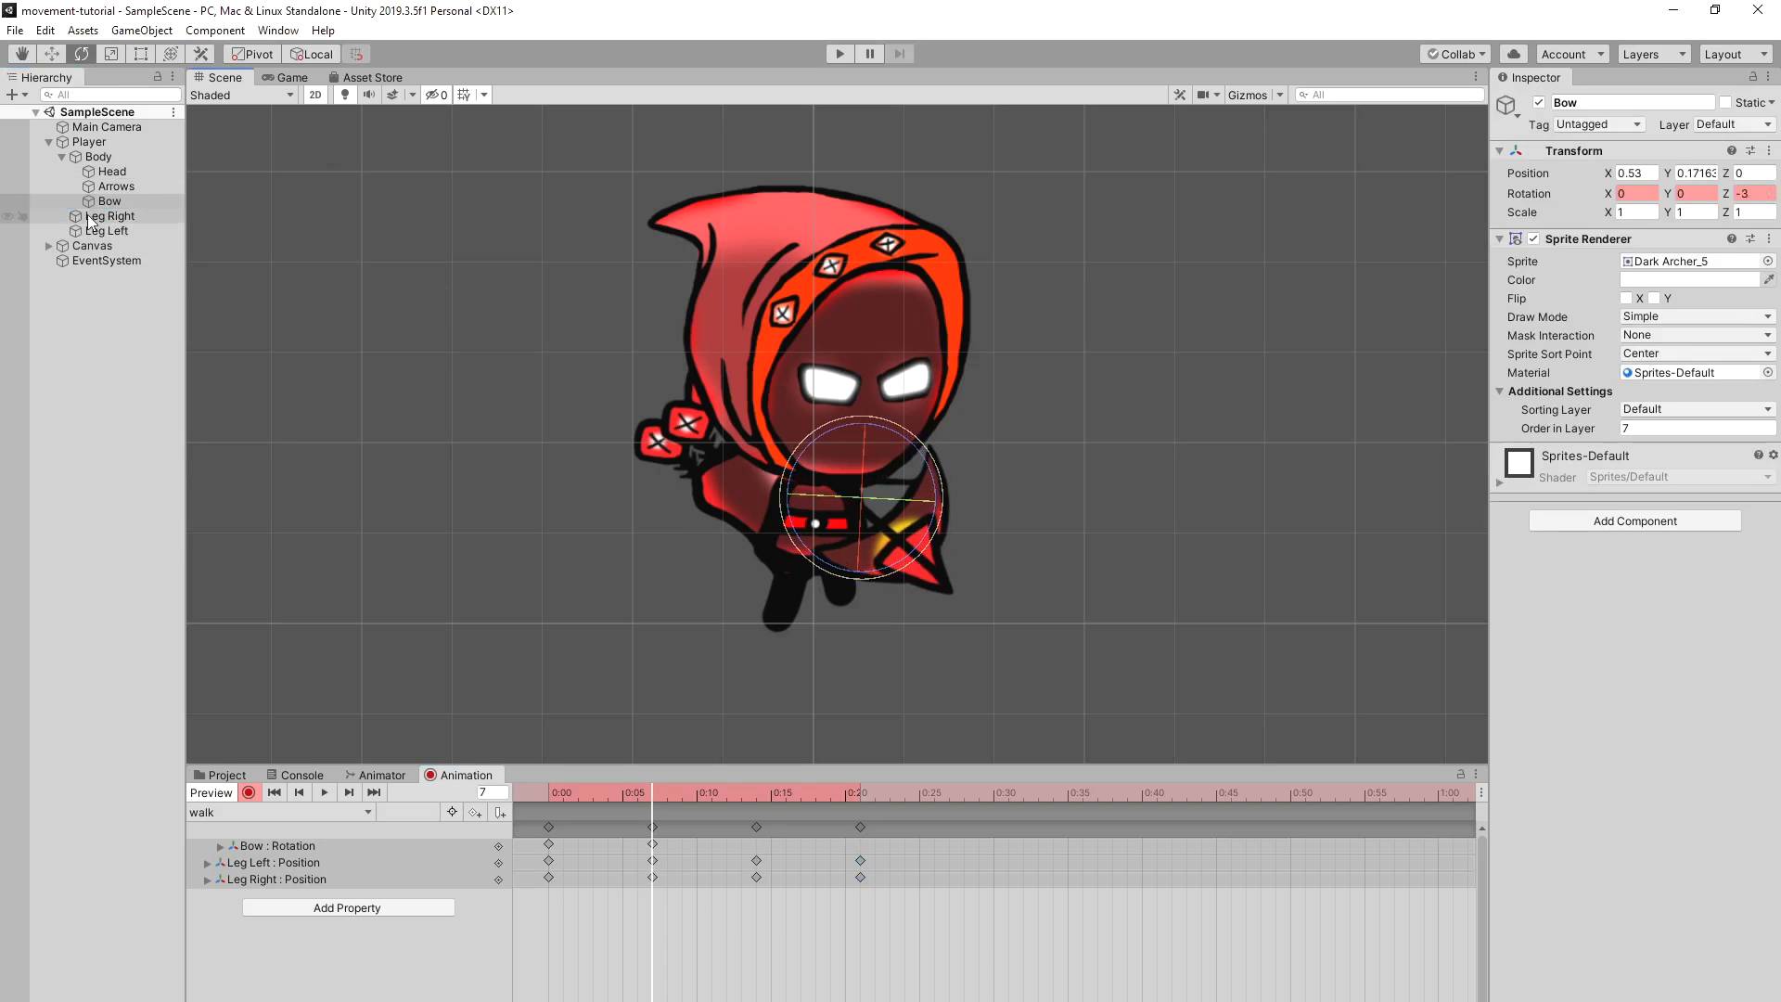
{"action": "left_click", "coordinate": [681, 422]}
{"action": "left_click_drag", "start_coordinate": [702, 403], "coordinate": [690, 414]}
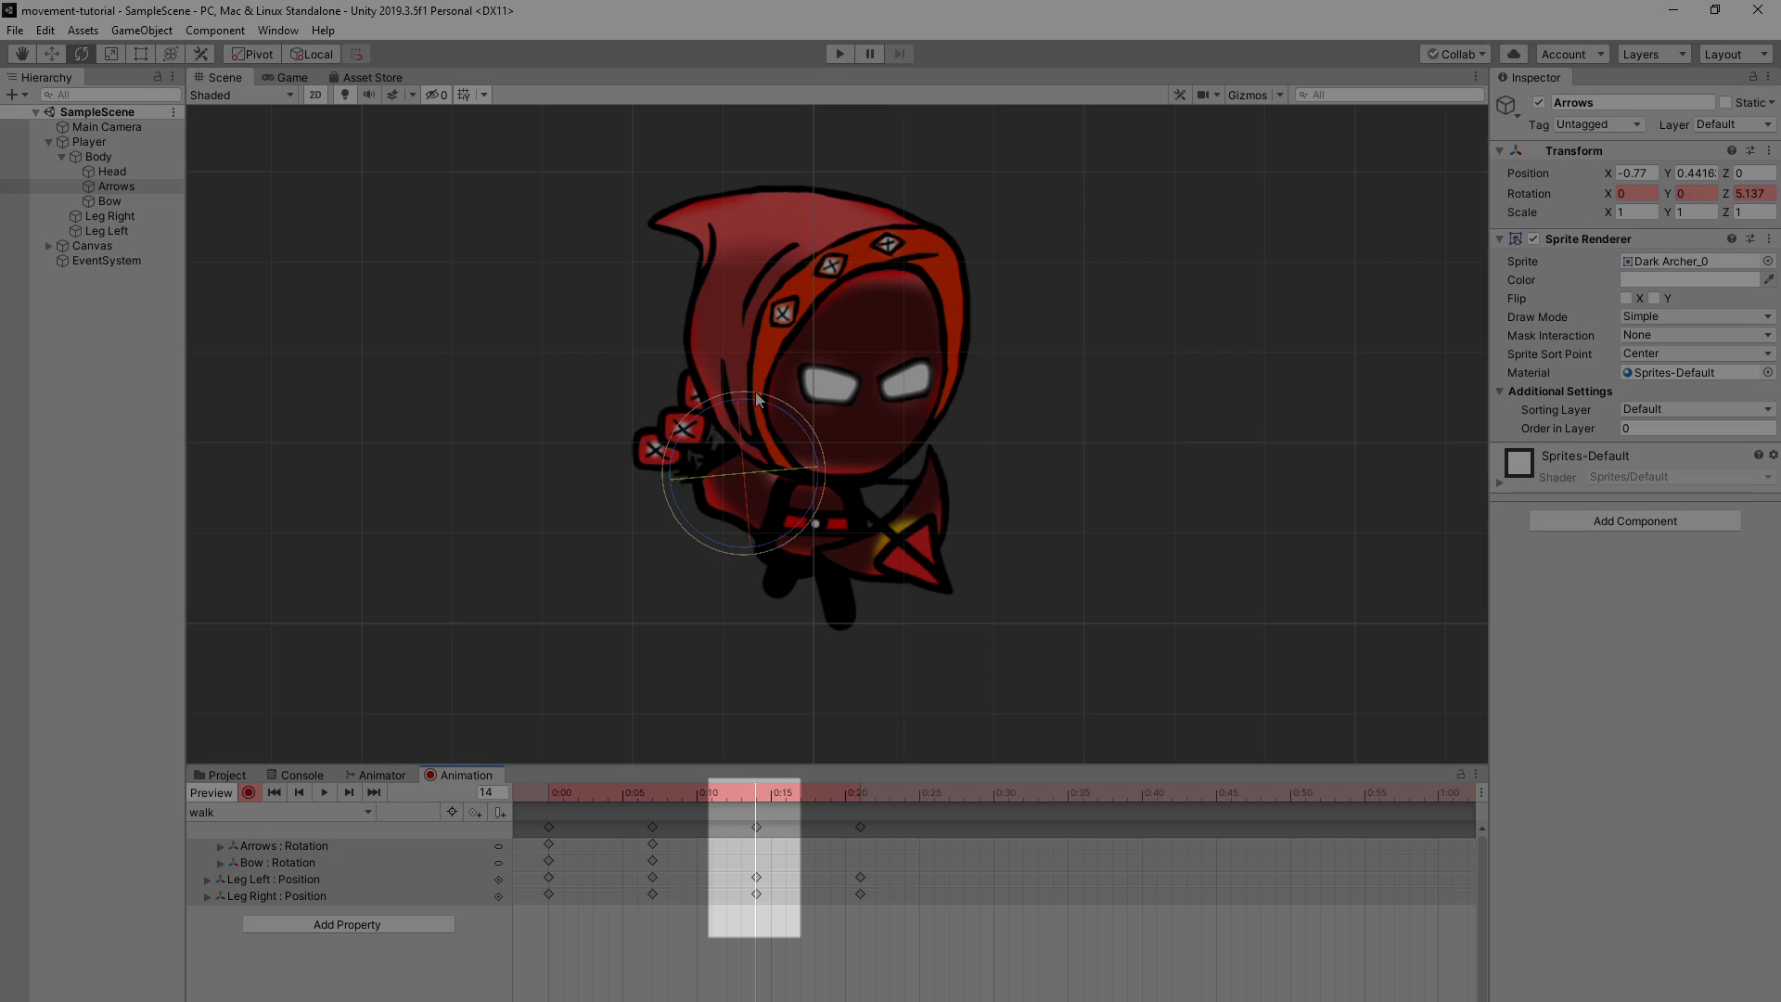
Step: At frame 14, rotate the Arrows to about -3 degrees and the Bow to about 5 degrees on Z
{"action": "left_click_drag", "start_coordinate": [755, 392], "coordinate": [771, 394]}
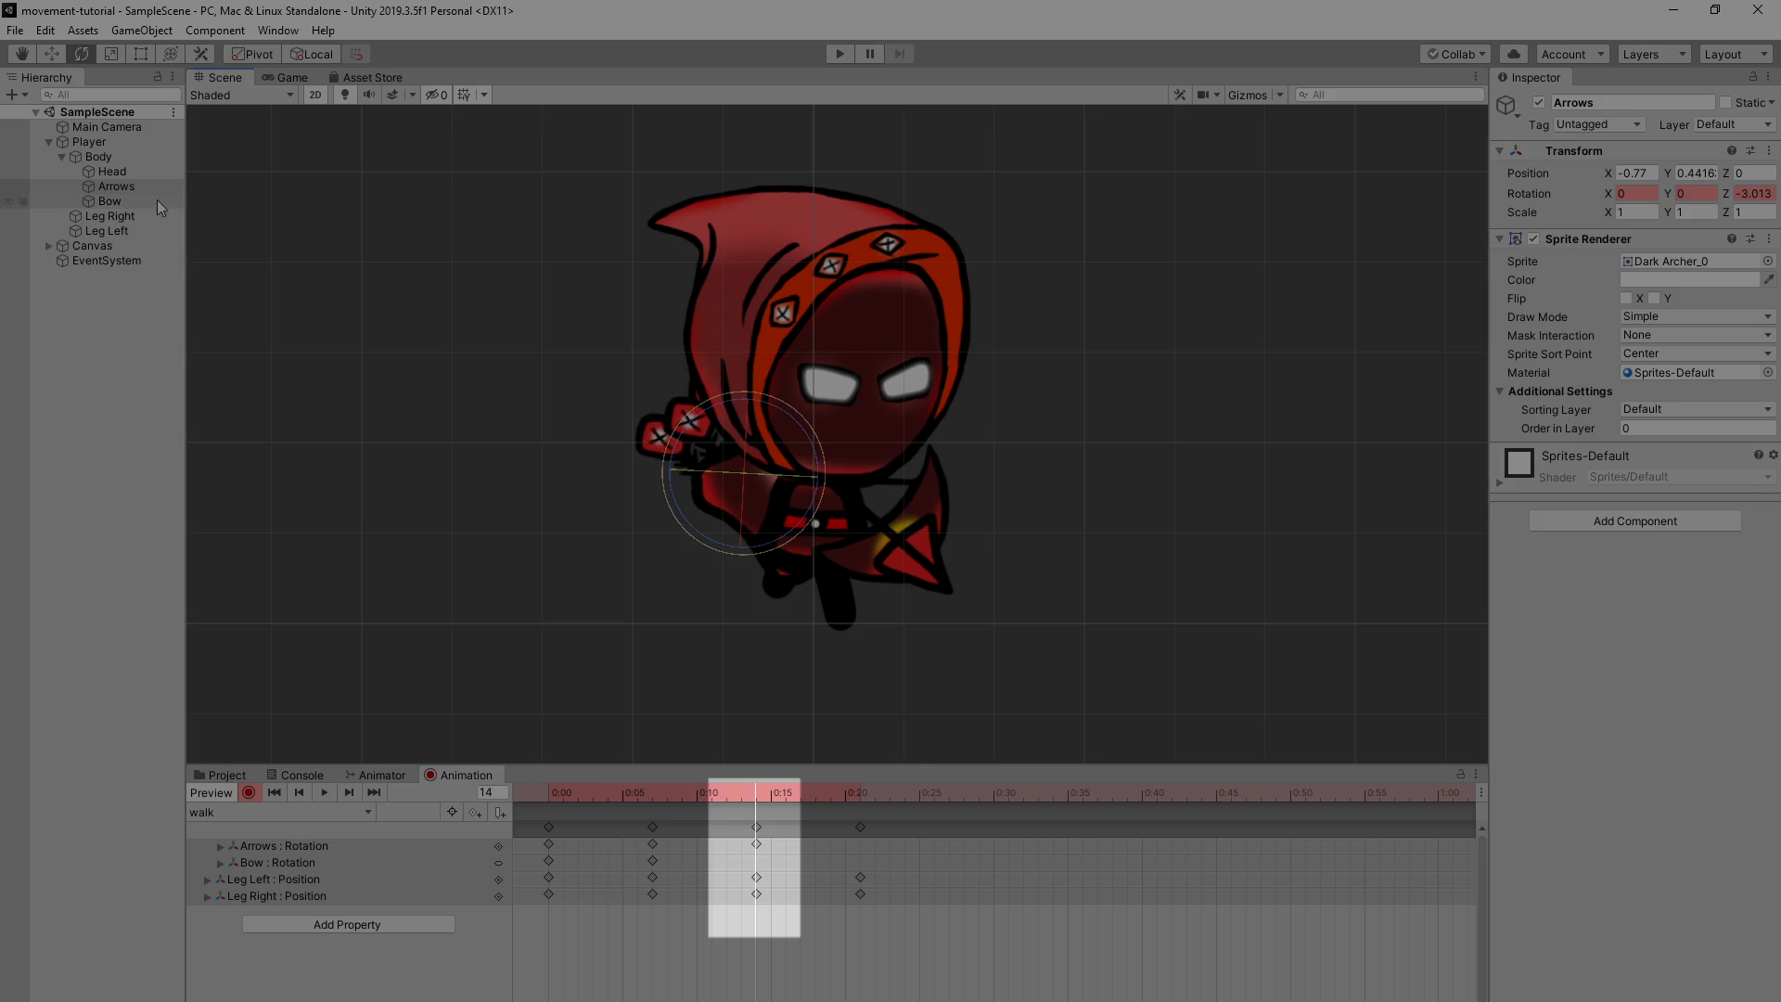
{"action": "left_click", "coordinate": [853, 459]}
{"action": "left_click_drag", "start_coordinate": [937, 467], "coordinate": [936, 442]}
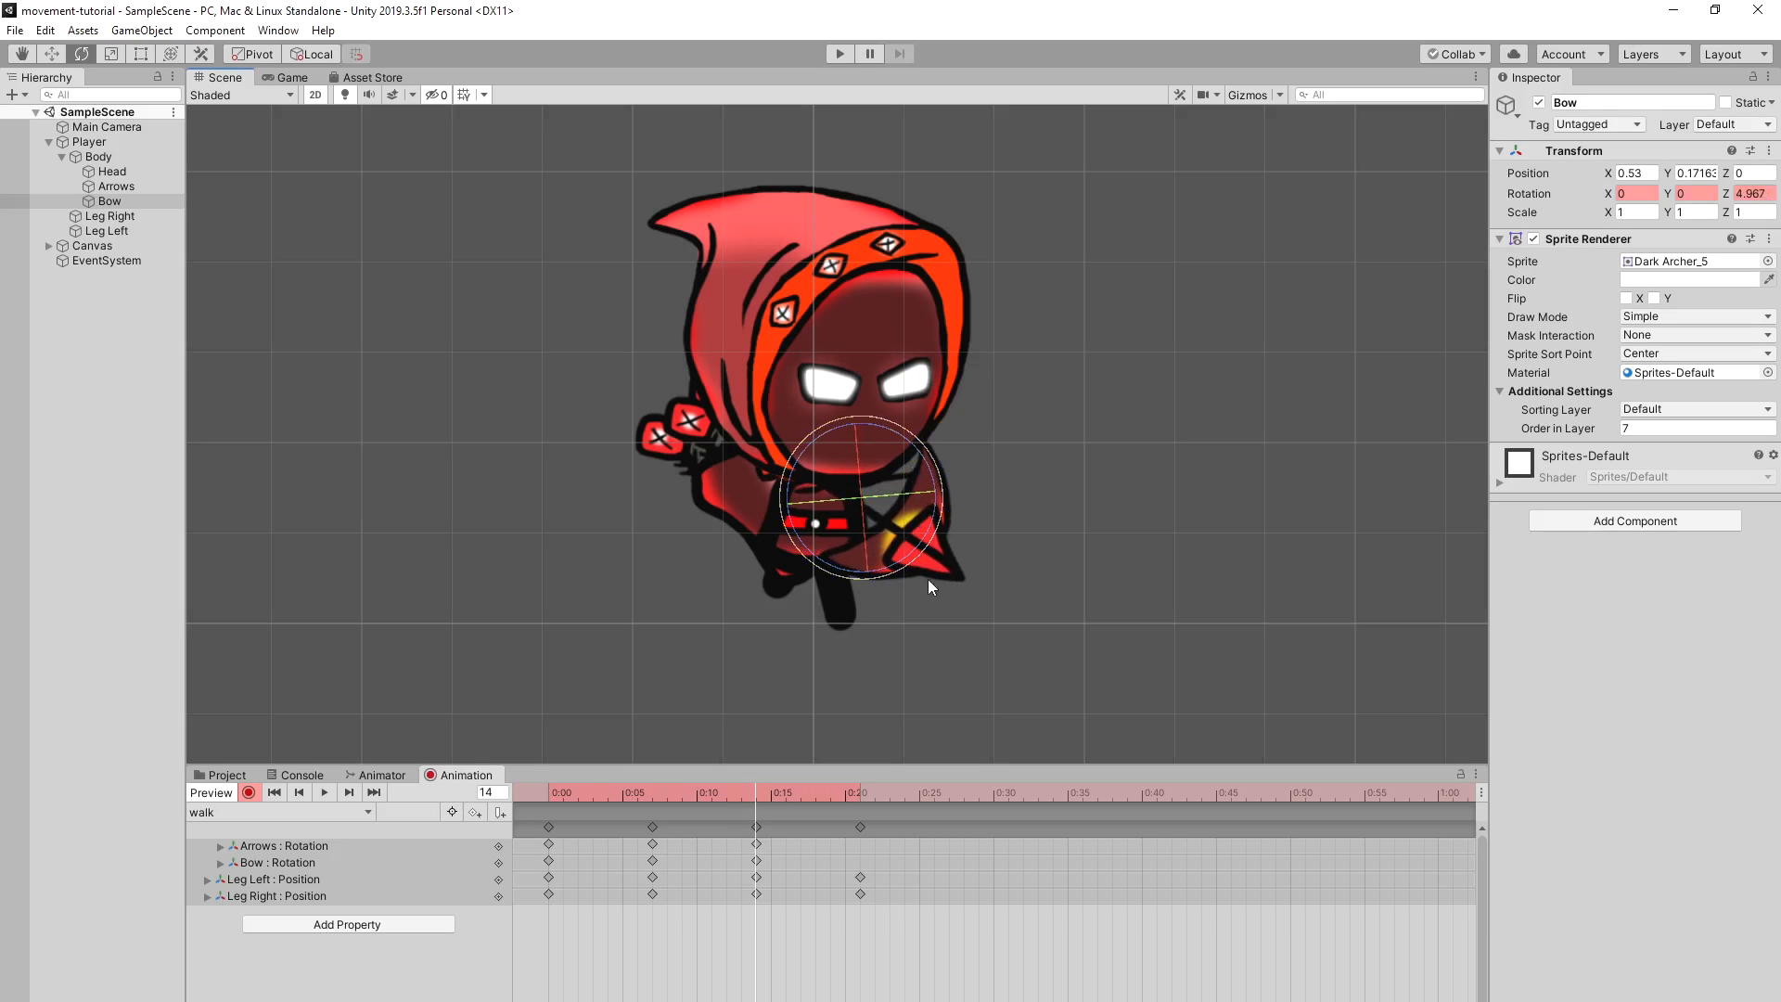
Step: Copy the first-frame keyframes, including the Arrows and Bow rotations, to frame 21 and preview the walk clip
{"action": "left_click", "coordinate": [860, 793]}
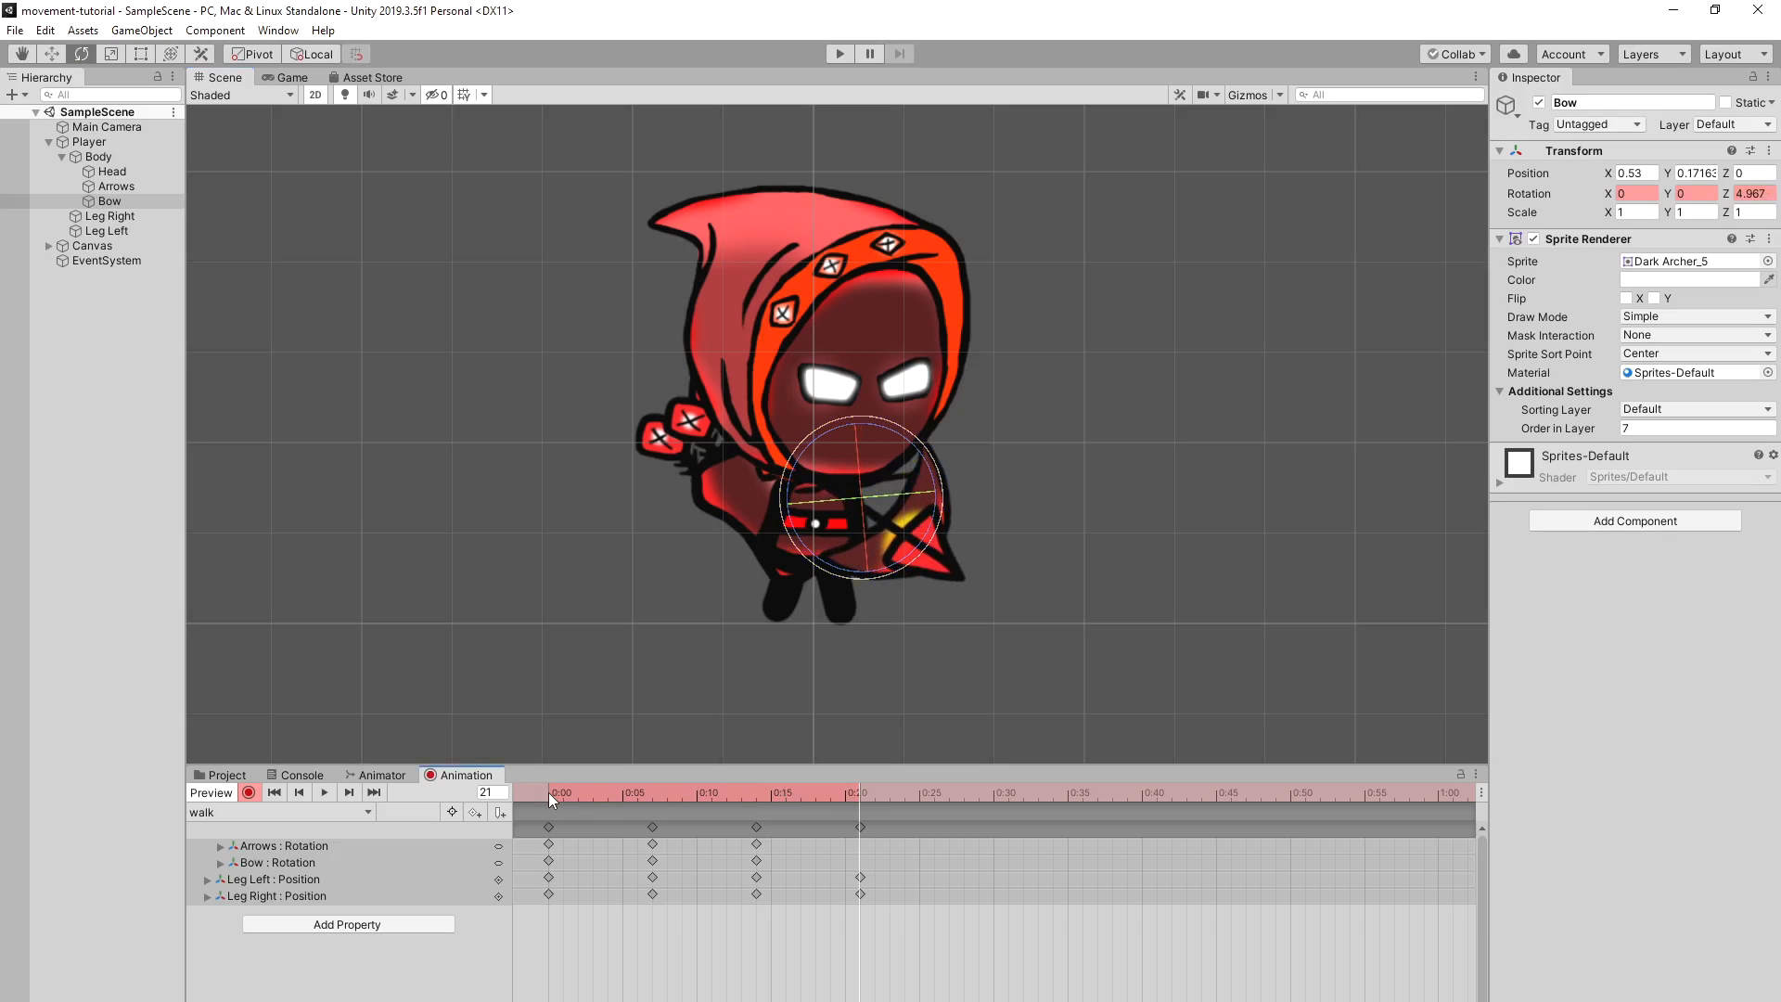
{"action": "left_click", "coordinate": [548, 792]}
{"action": "left_click", "coordinate": [548, 826]}
{"action": "left_click", "coordinate": [863, 790]}
{"action": "key", "text": "ctrl+v"}
{"action": "left_click", "coordinate": [321, 793]}
{"action": "left_click", "coordinate": [324, 792]}
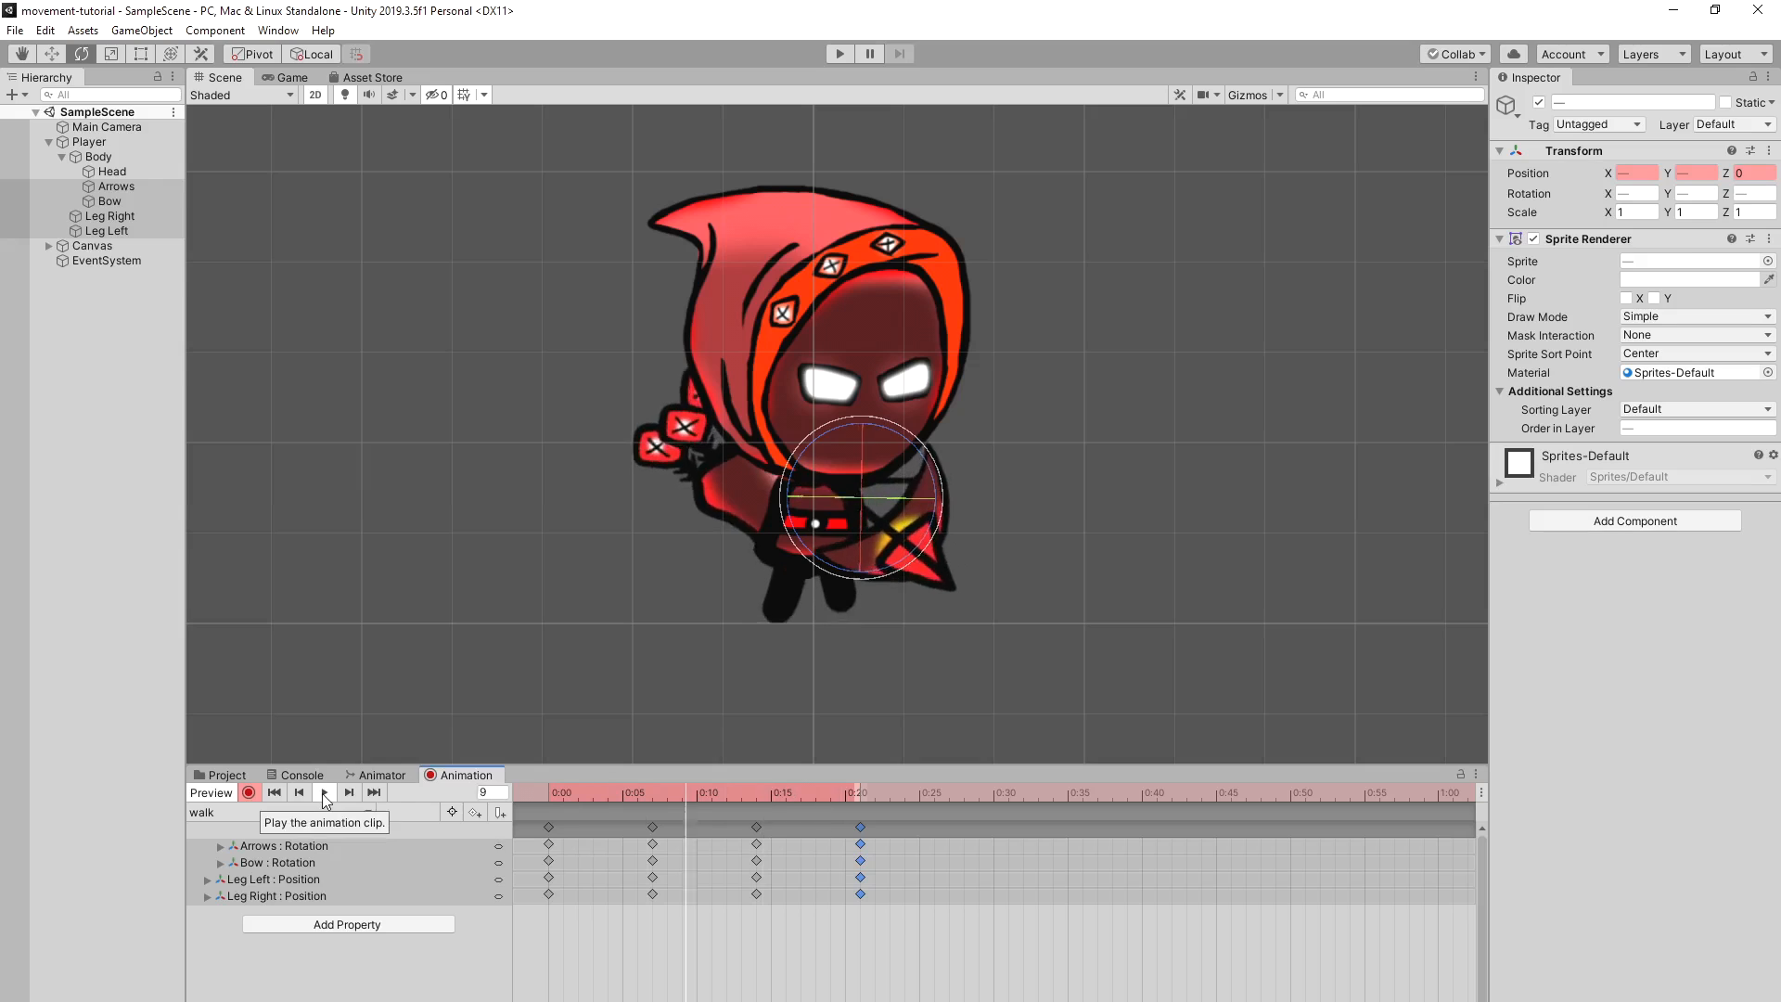
Step: Move the Body to about Y 1.24 at frame 7 and to about Y 1.17 at frame 14
{"action": "left_click", "coordinate": [98, 156]}
{"action": "left_click", "coordinate": [52, 53]}
{"action": "left_click", "coordinate": [652, 794]}
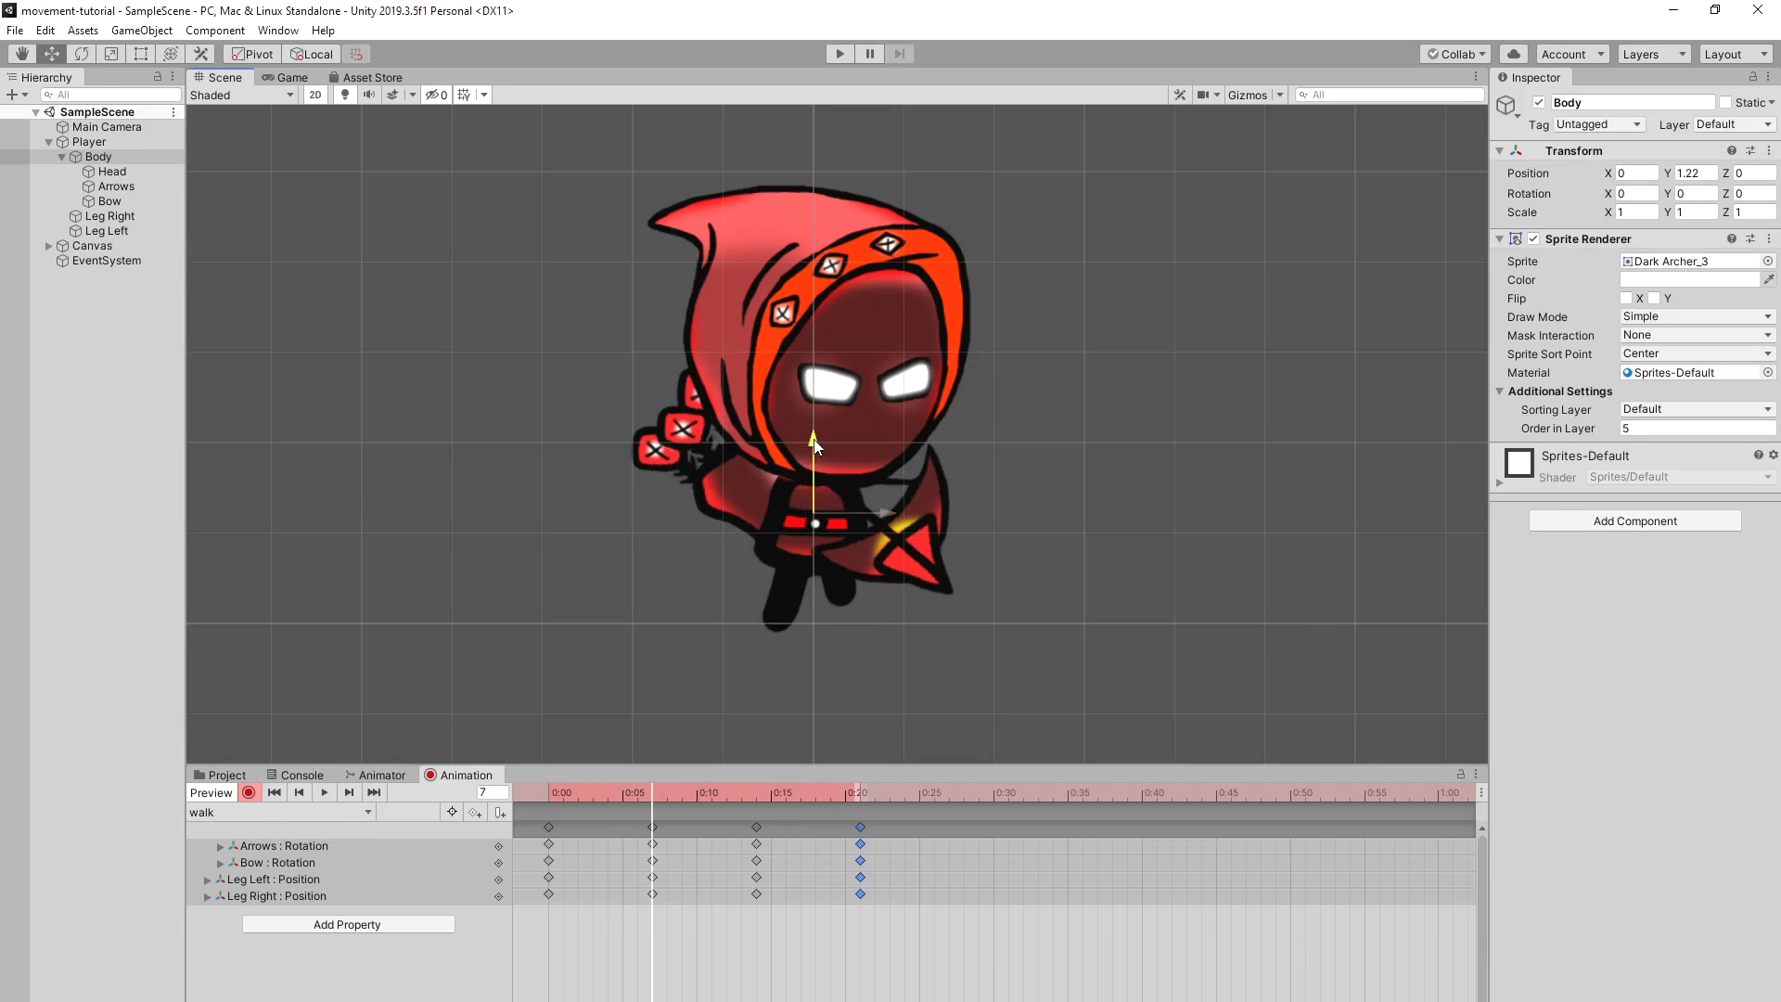
{"action": "left_click_drag", "start_coordinate": [813, 450], "coordinate": [815, 446]}
{"action": "left_click", "coordinate": [756, 793]}
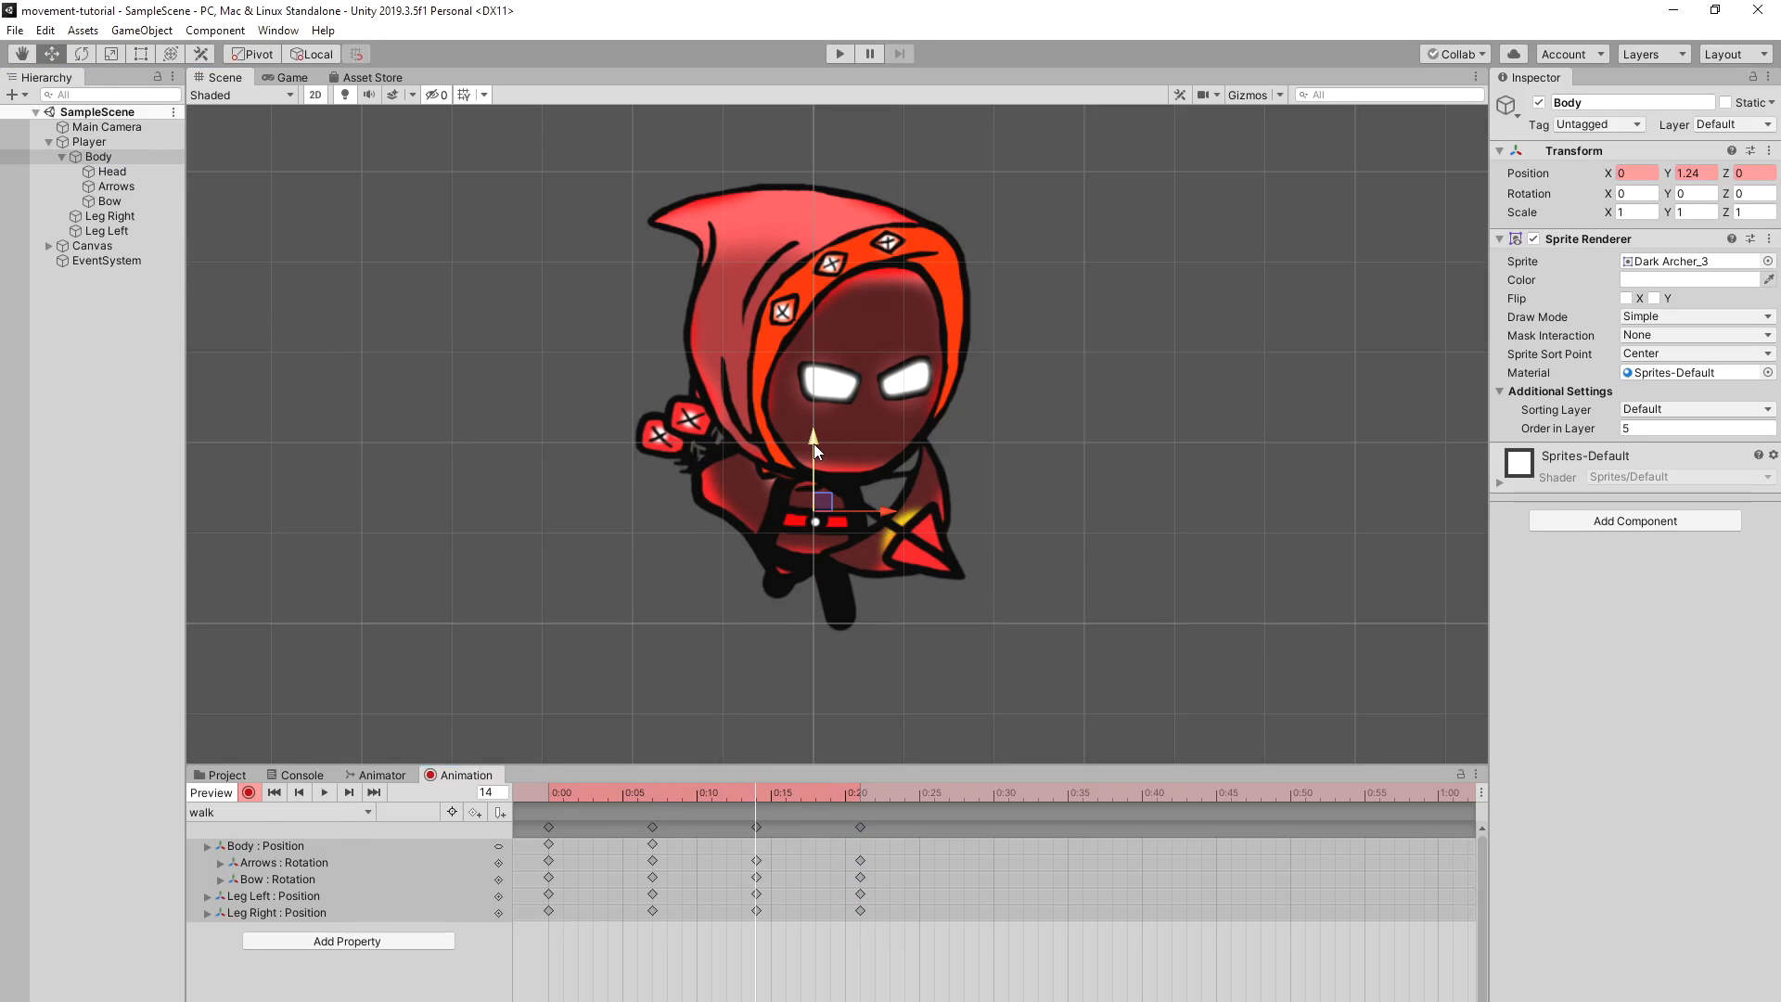
{"action": "left_click_drag", "start_coordinate": [814, 444], "coordinate": [814, 448]}
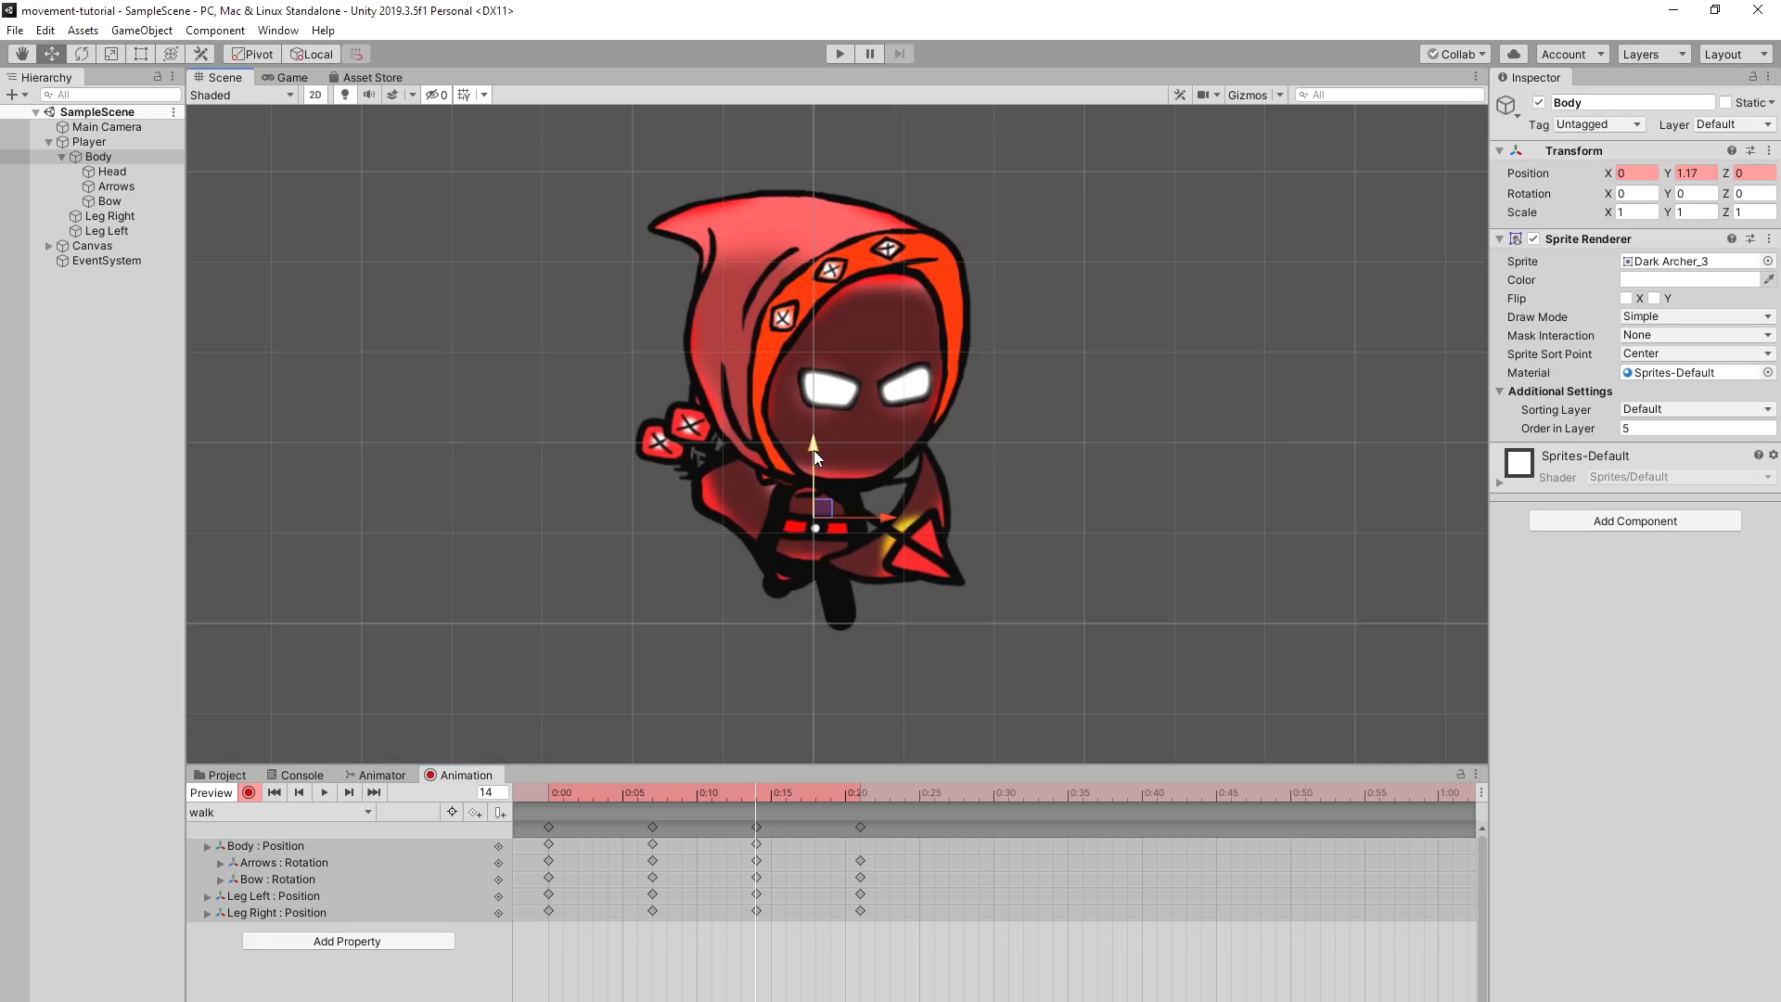
Step: Complete the Body's position loop with its starting keyframe at frame 21 and preview the walk clip
{"action": "left_click", "coordinate": [861, 826]}
{"action": "left_click", "coordinate": [860, 790]}
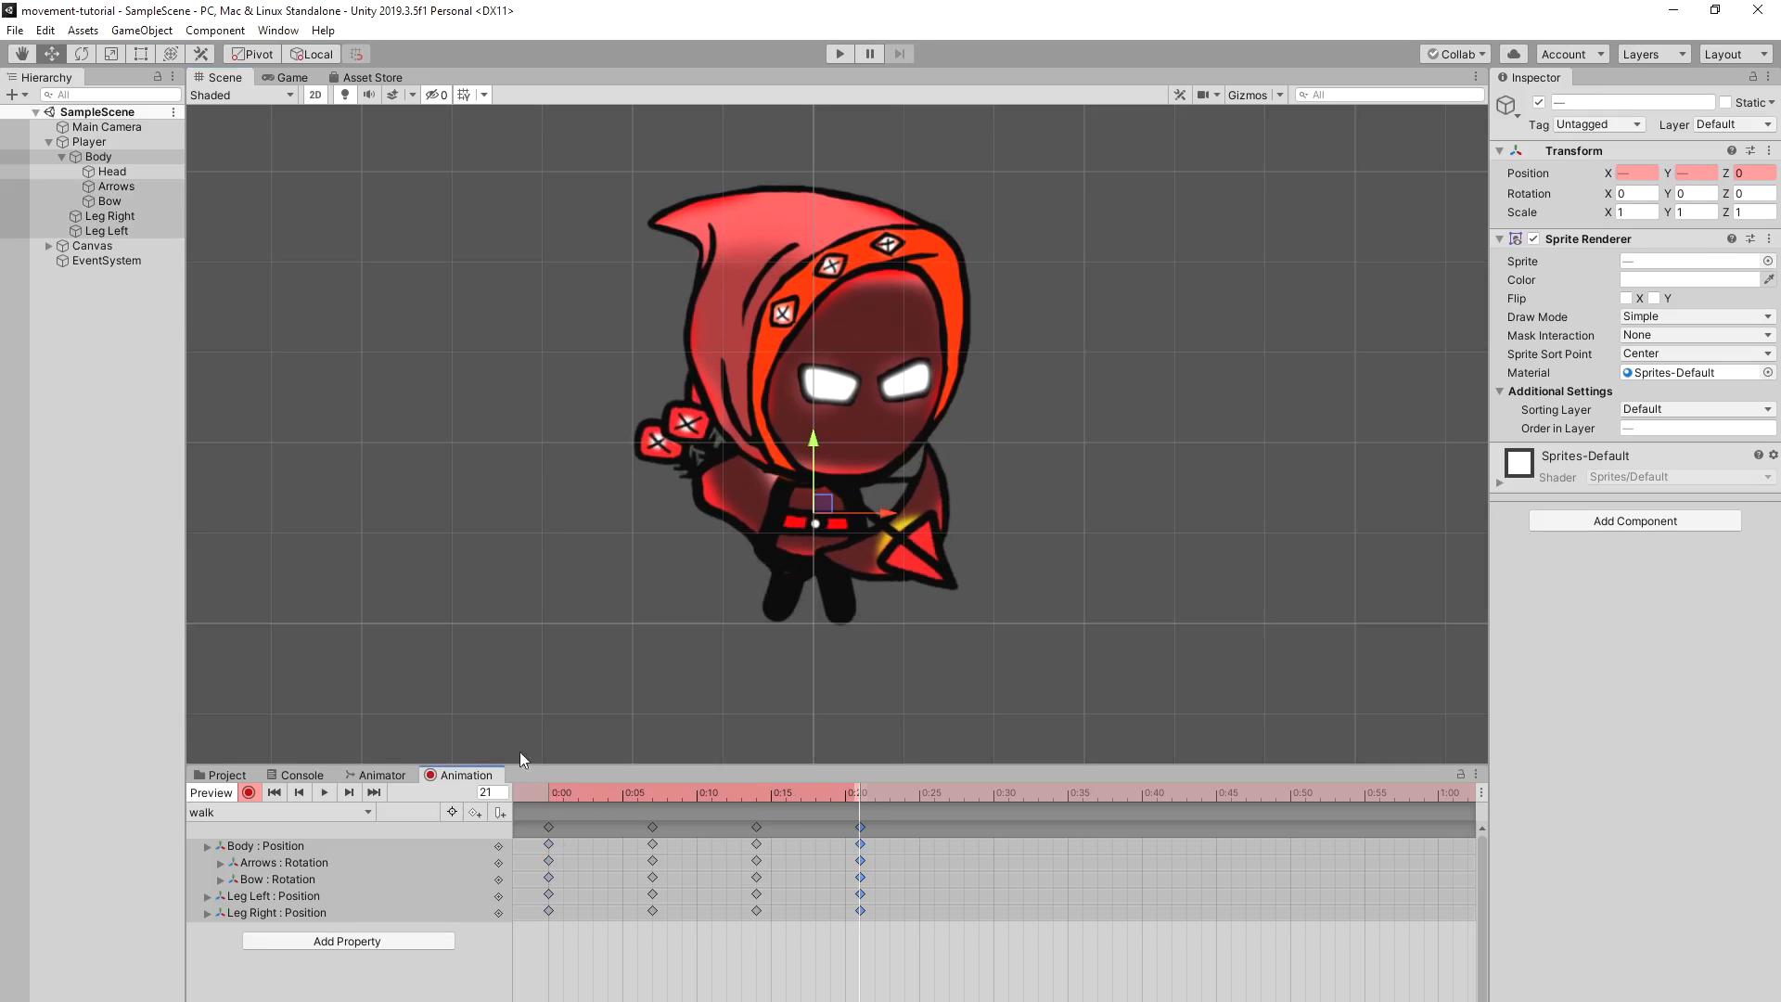
{"action": "left_click", "coordinate": [326, 793]}
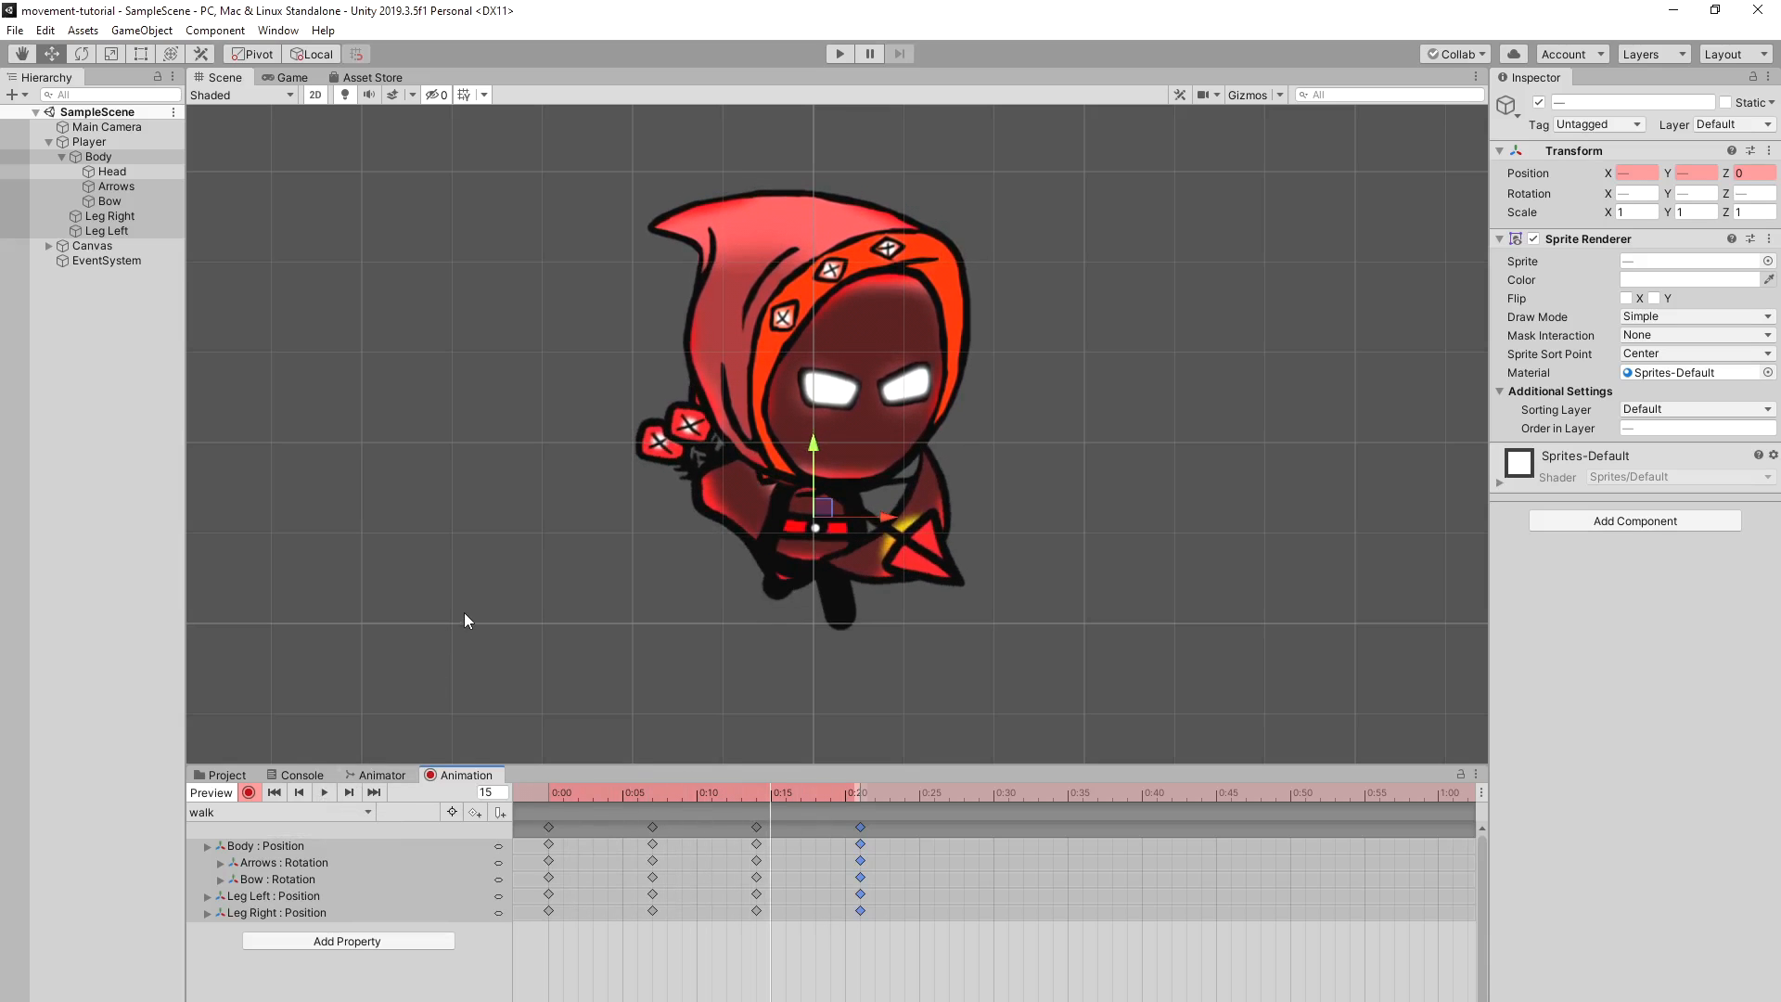
Step: Move the Head to about Y 1.93 at frame 7 and to about Y 2.06 at frame 14
{"action": "left_click", "coordinate": [720, 187]}
{"action": "left_click_drag", "start_coordinate": [824, 262], "coordinate": [812, 263]}
{"action": "left_click", "coordinate": [757, 793]}
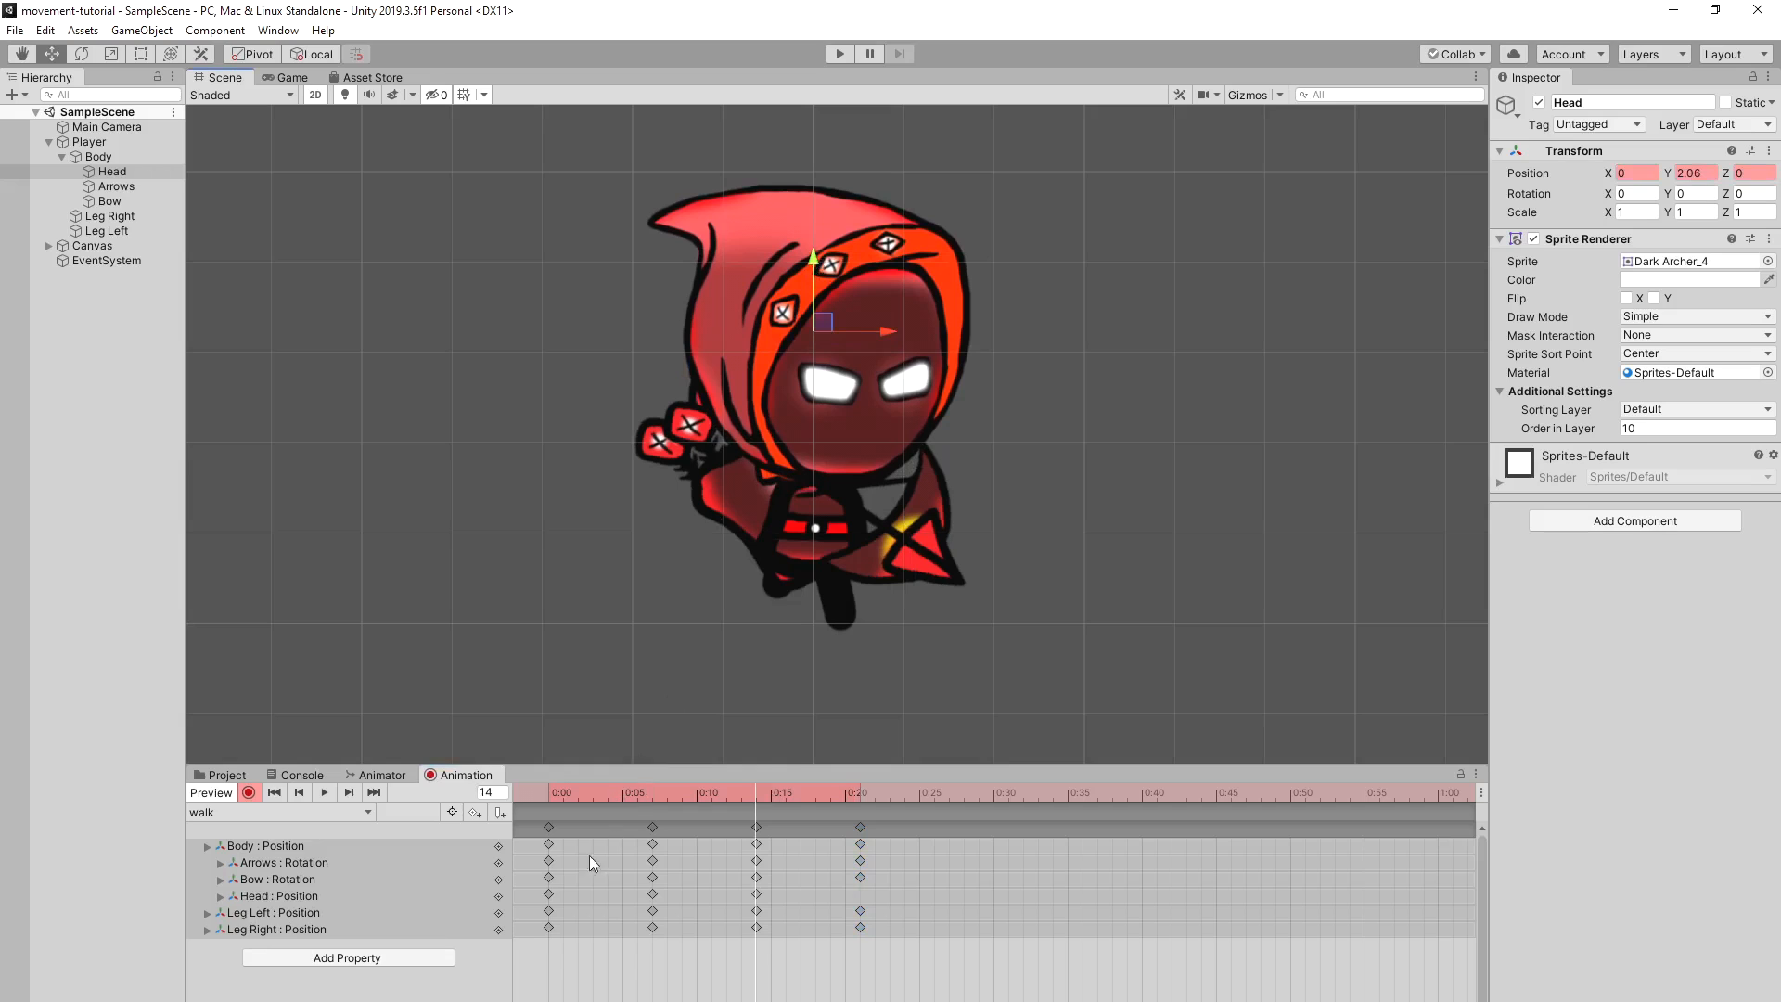
Step: Copy the first-frame keyframes, including the Head position, to frame 21 and preview the walk clip
{"action": "left_click", "coordinate": [548, 827]}
{"action": "key", "text": "ctrl+c"}
{"action": "left_click", "coordinate": [859, 788]}
{"action": "key", "text": "ctrl+v"}
{"action": "left_click", "coordinate": [325, 793]}
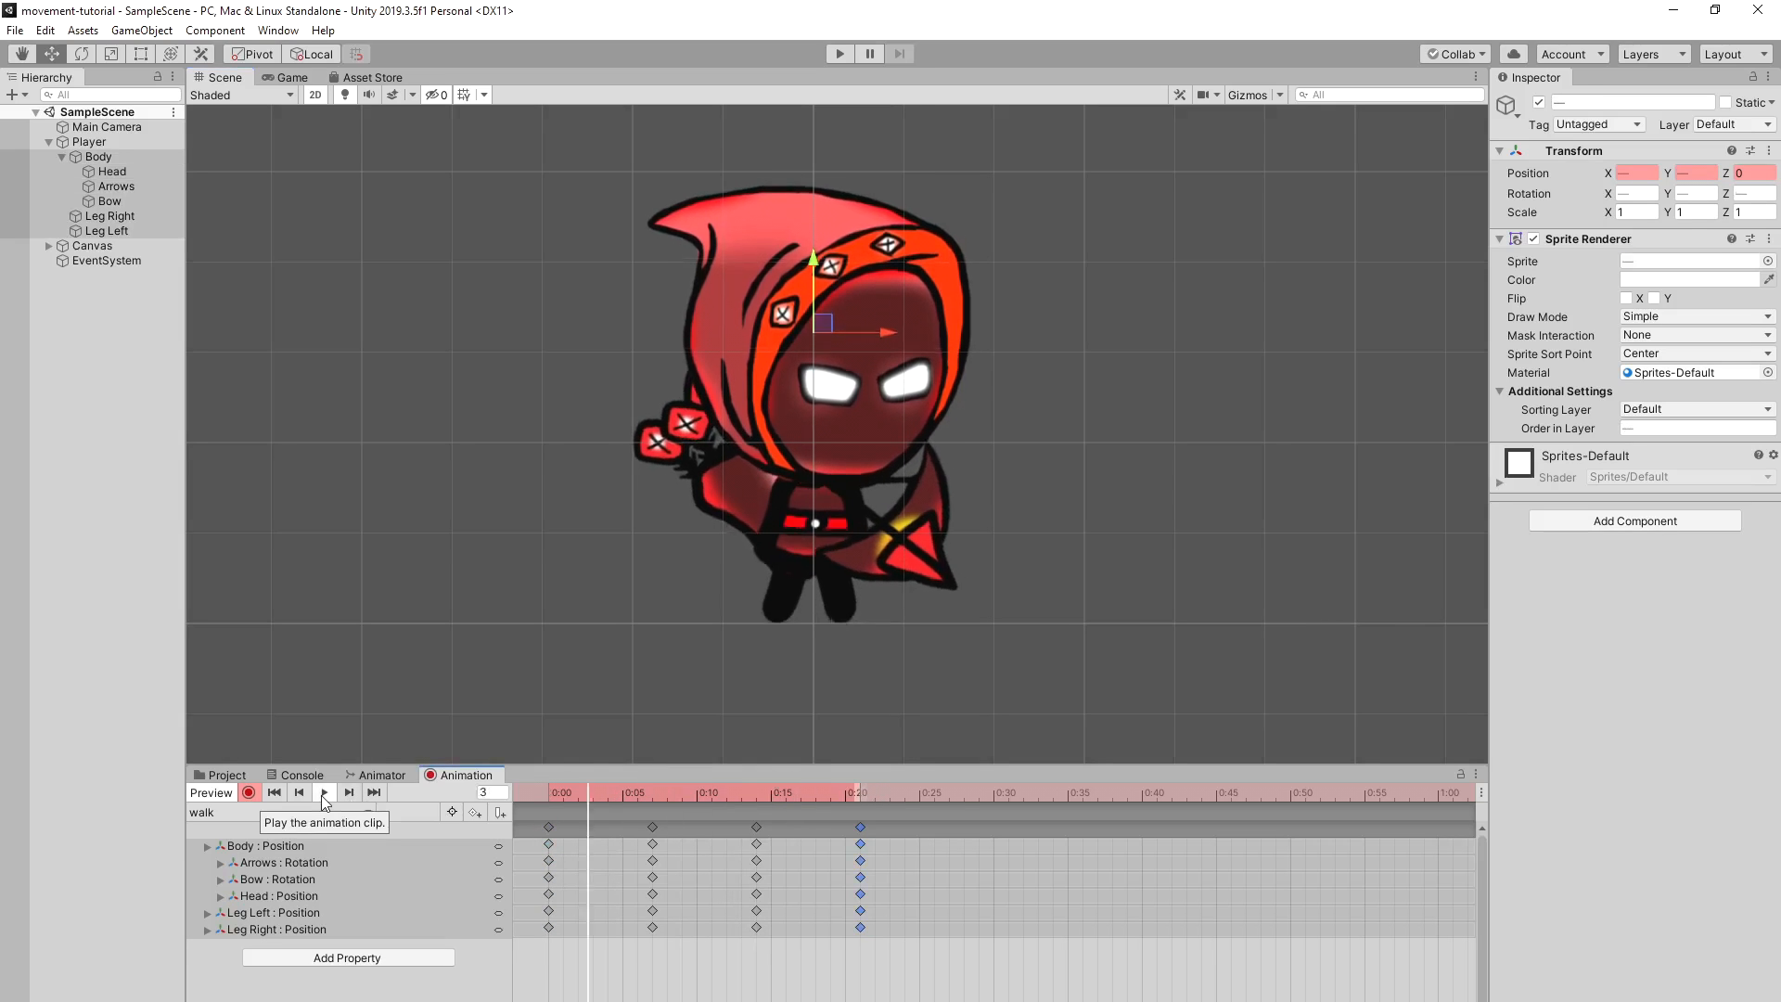
{"action": "left_click", "coordinate": [324, 793]}
Step: Scale the Head to about Y 0.9625 at frame 7 and to about X 0.9375 at frame 14
{"action": "left_click", "coordinate": [104, 171]}
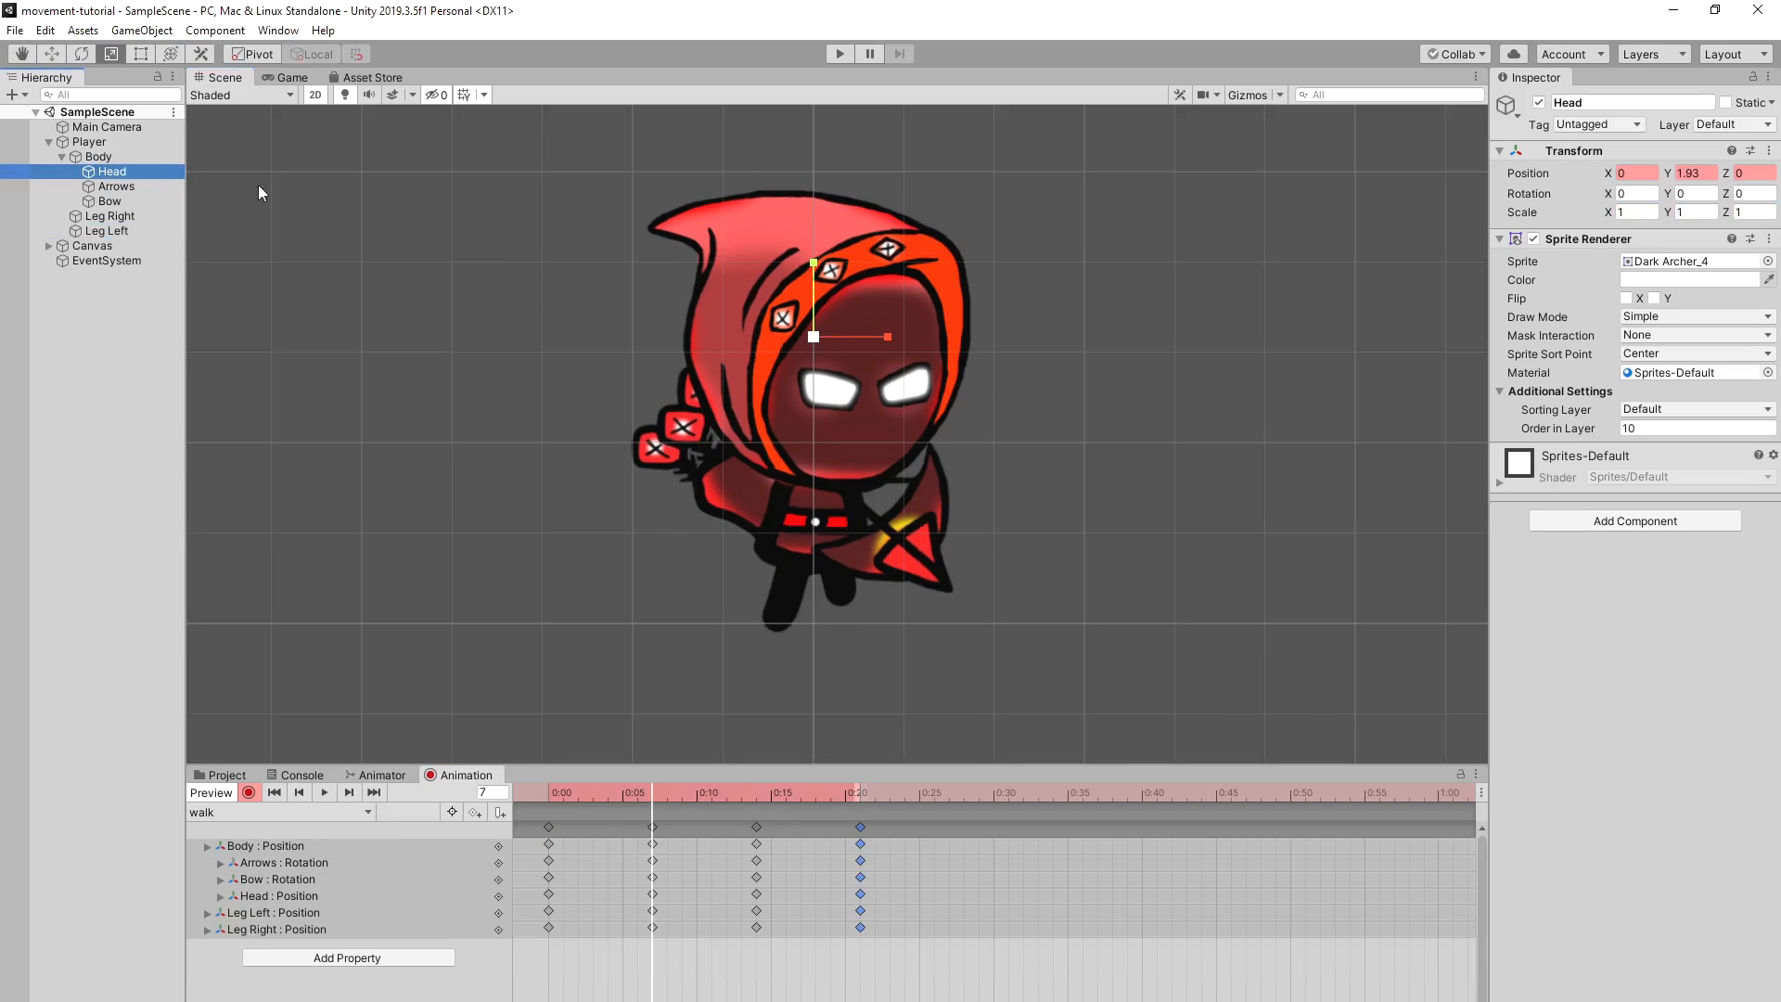
{"action": "left_click_drag", "start_coordinate": [813, 266], "coordinate": [814, 269]}
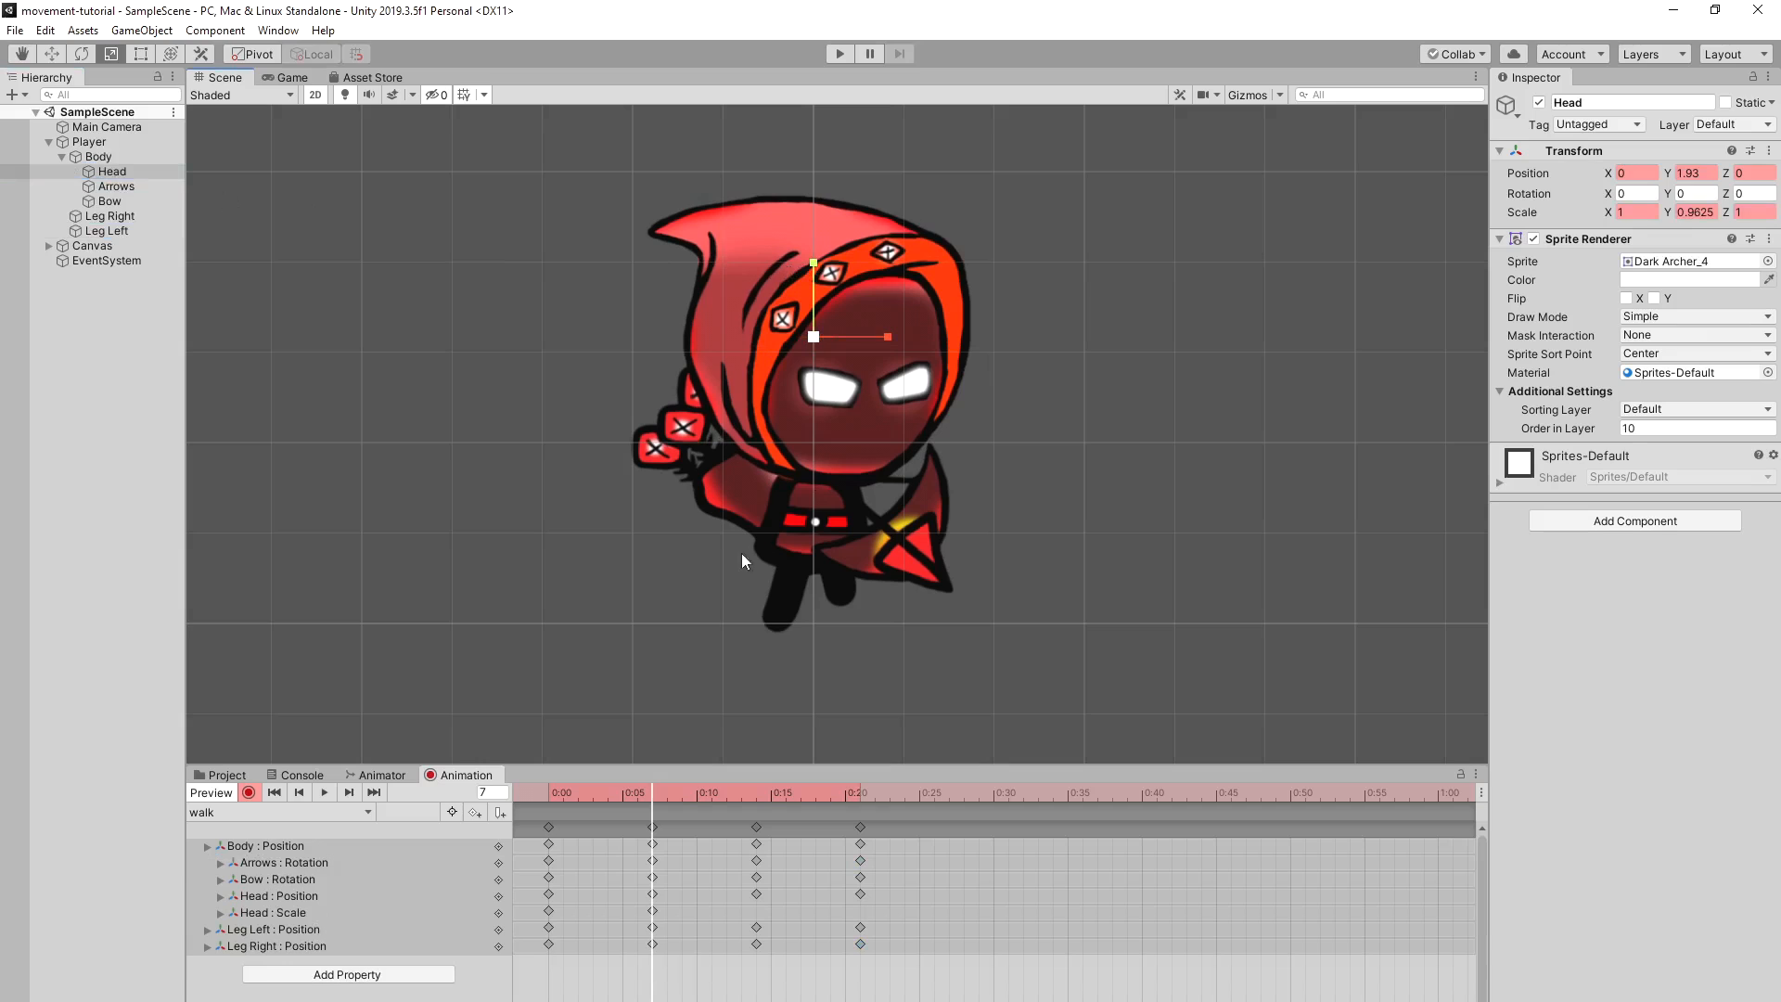
{"action": "left_click", "coordinate": [756, 792]}
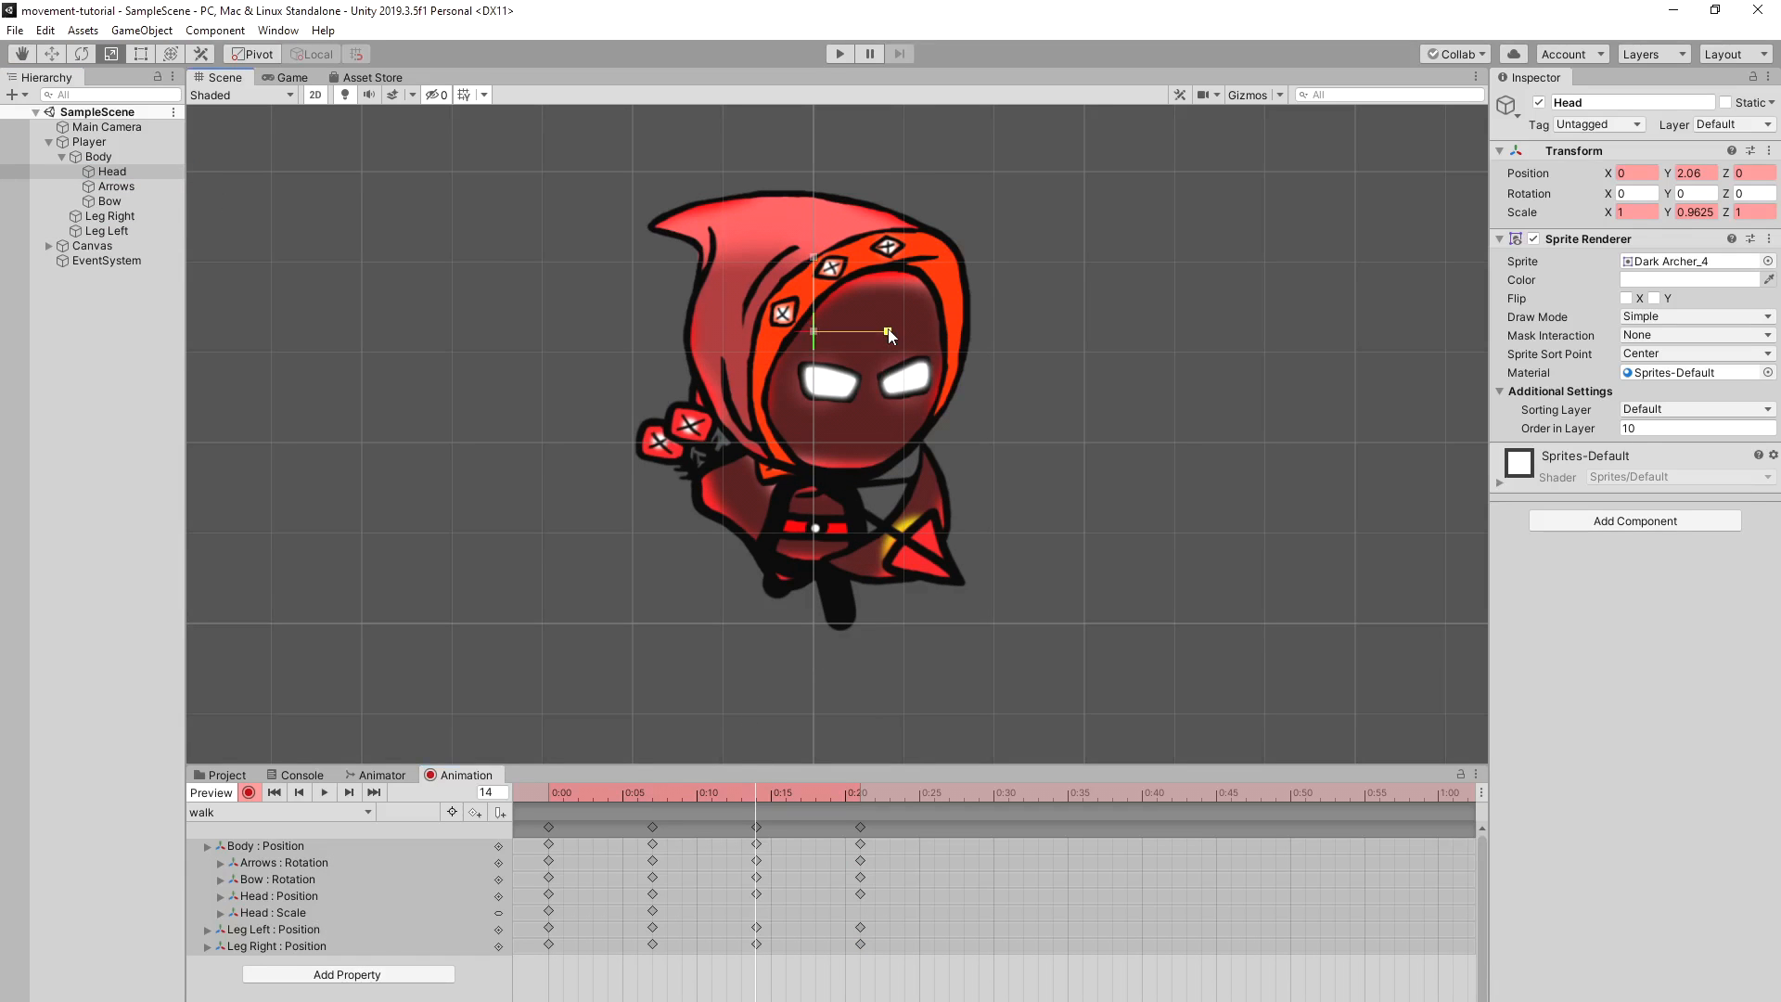
{"action": "left_click_drag", "start_coordinate": [889, 335], "coordinate": [884, 335]}
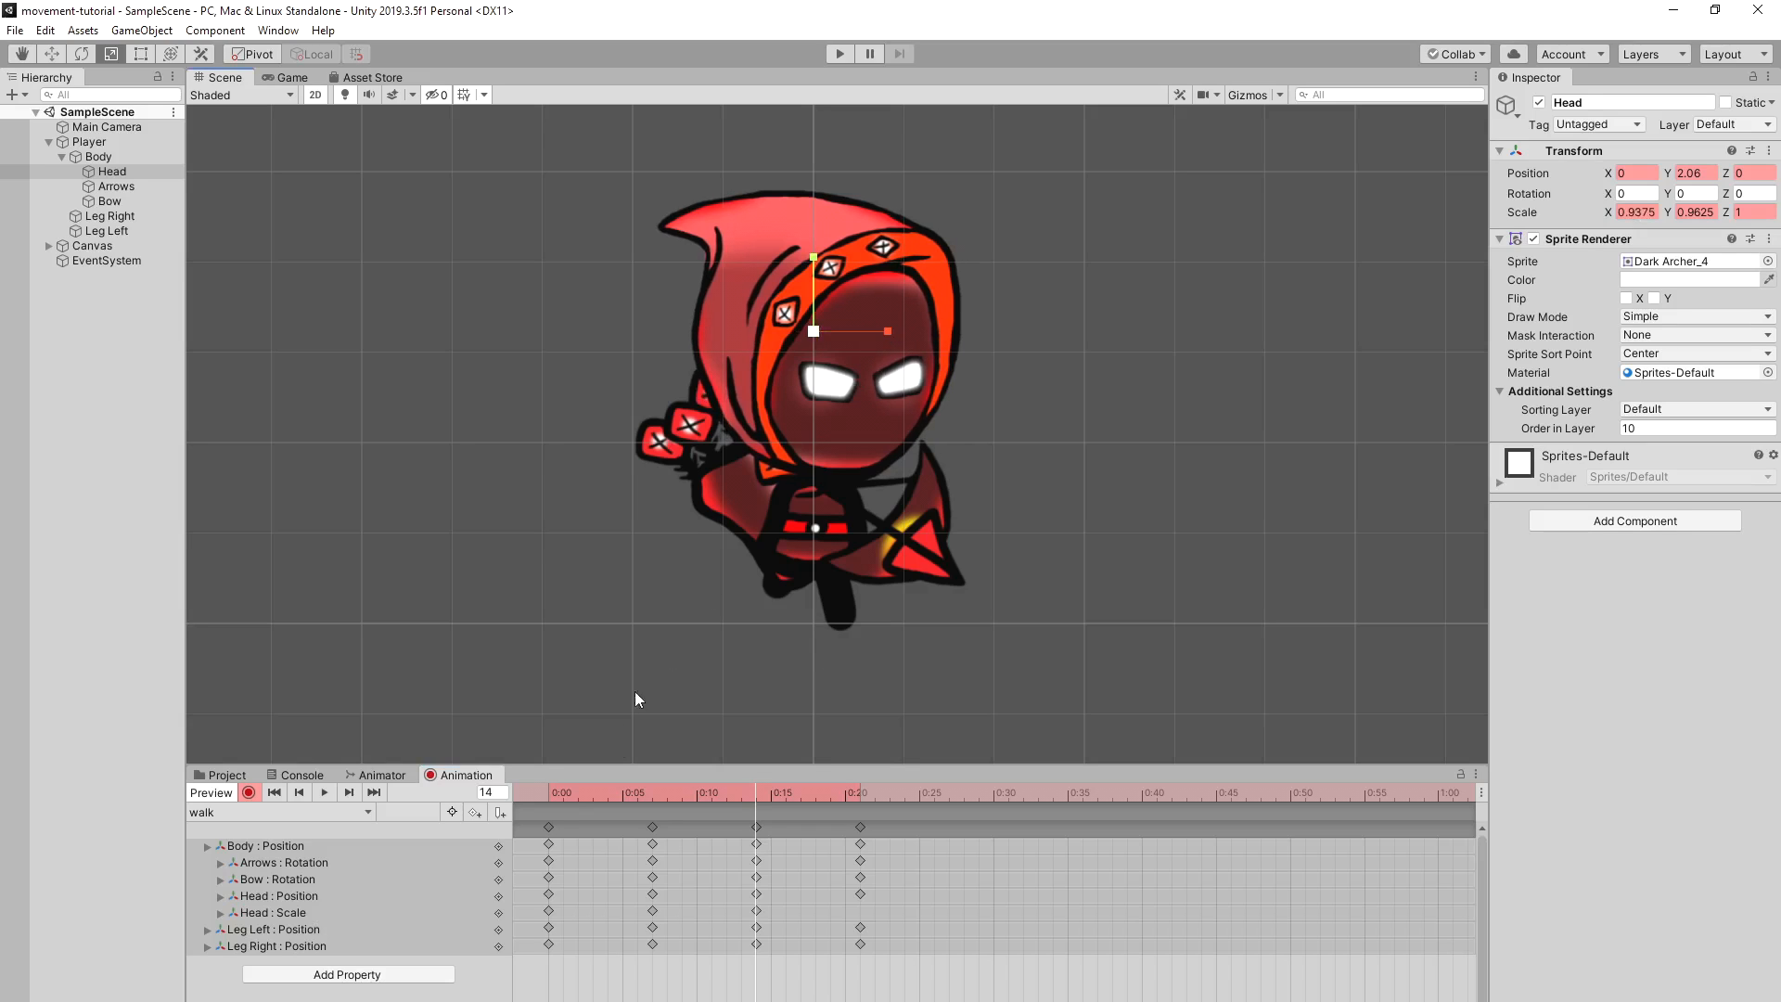
Step: Copy all first-frame keyframes, including the Head scale, to frame 21, then preview the walk and turn off recording
{"action": "left_click", "coordinate": [549, 826]}
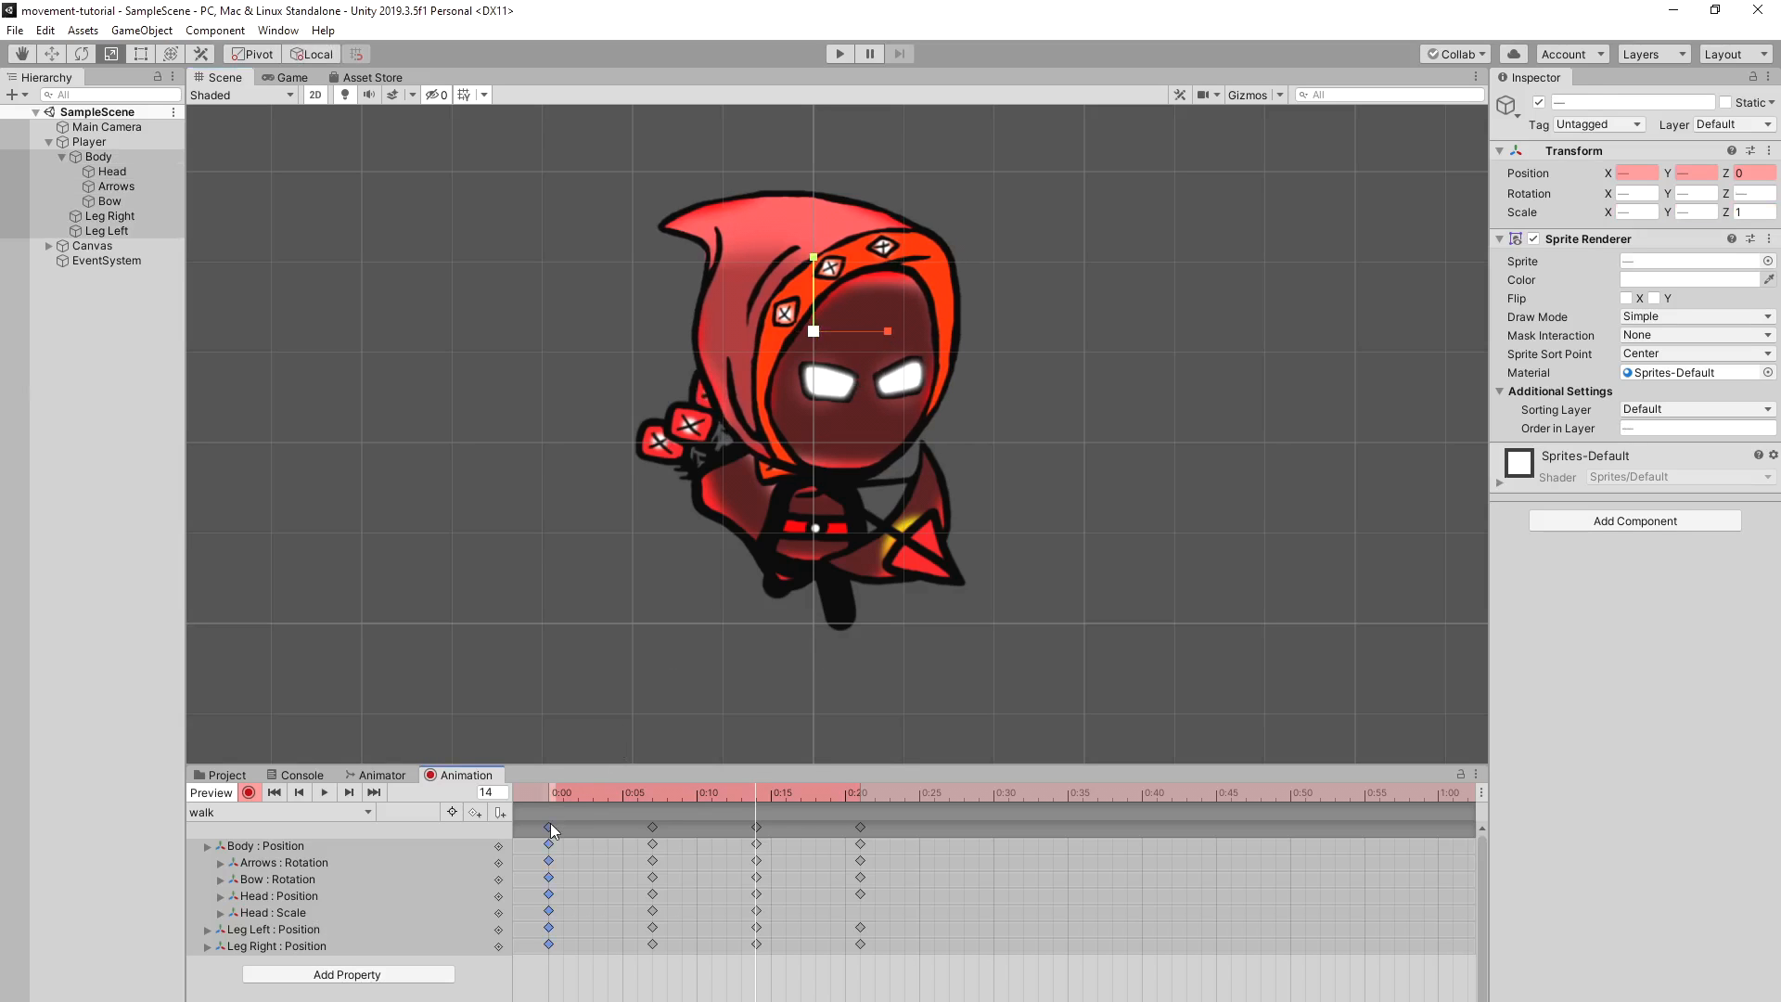
{"action": "left_click", "coordinate": [860, 796]}
{"action": "key", "text": "ctrl+v"}
{"action": "left_click", "coordinate": [326, 795]}
{"action": "left_click", "coordinate": [542, 794]}
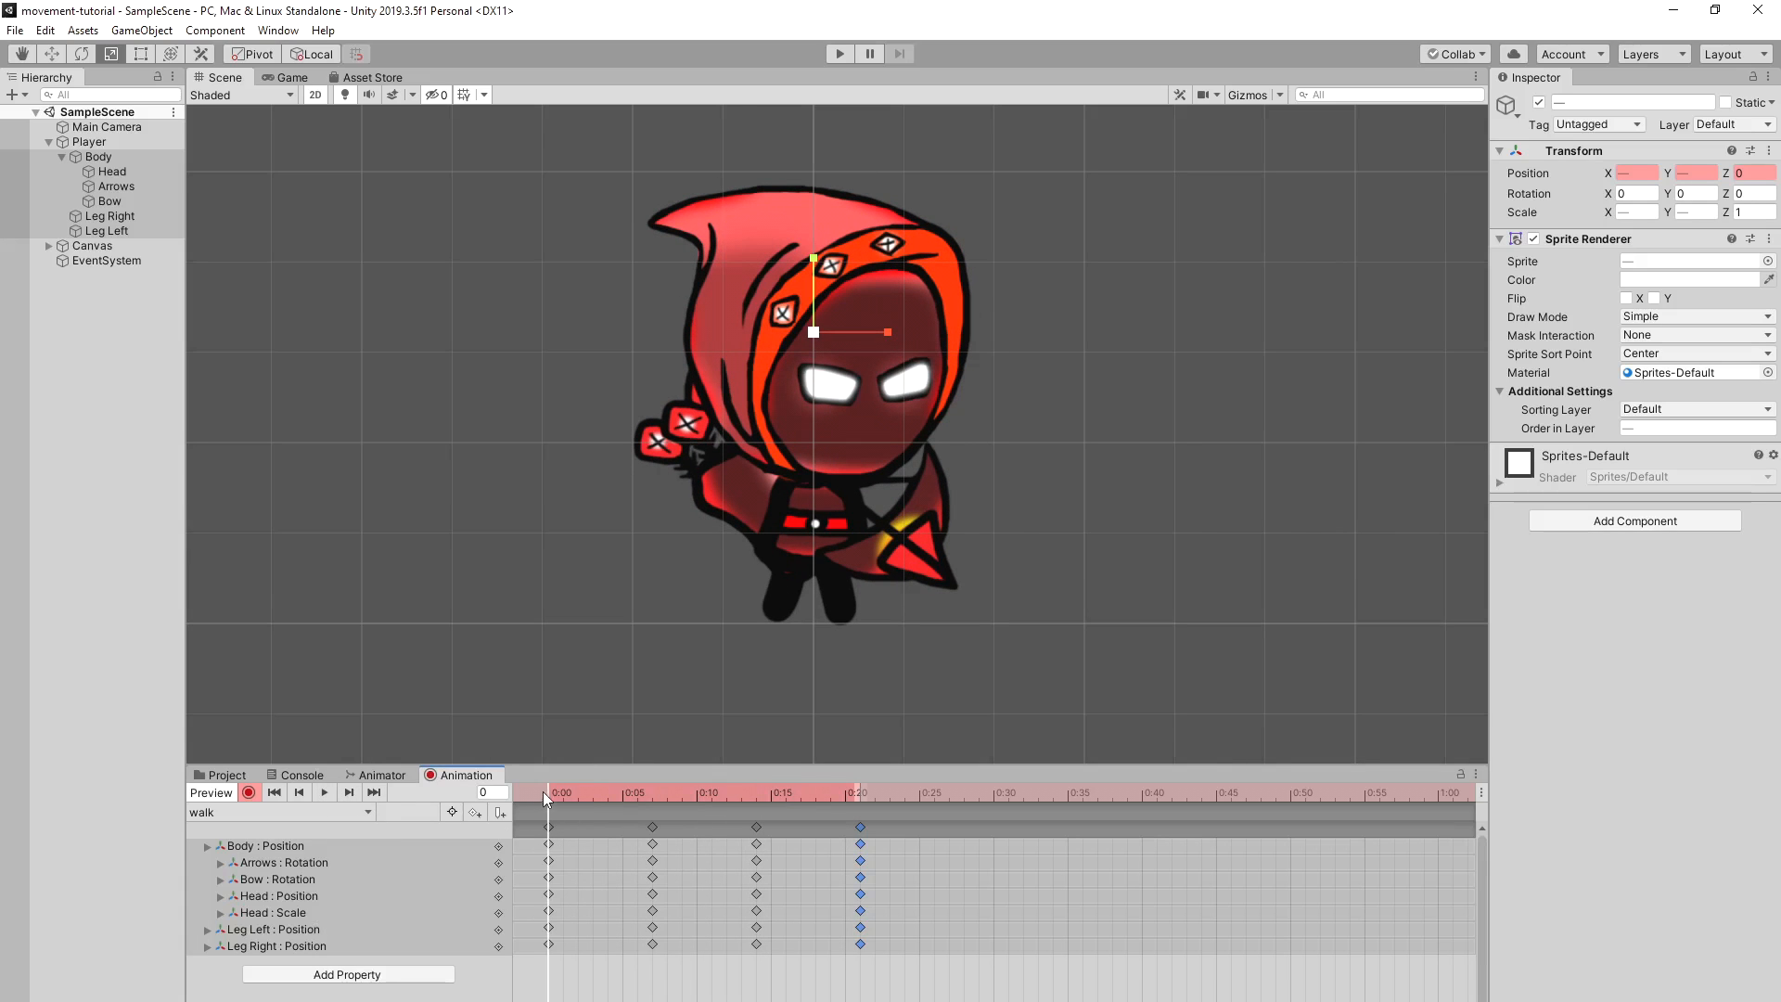
{"action": "left_click", "coordinate": [263, 792]}
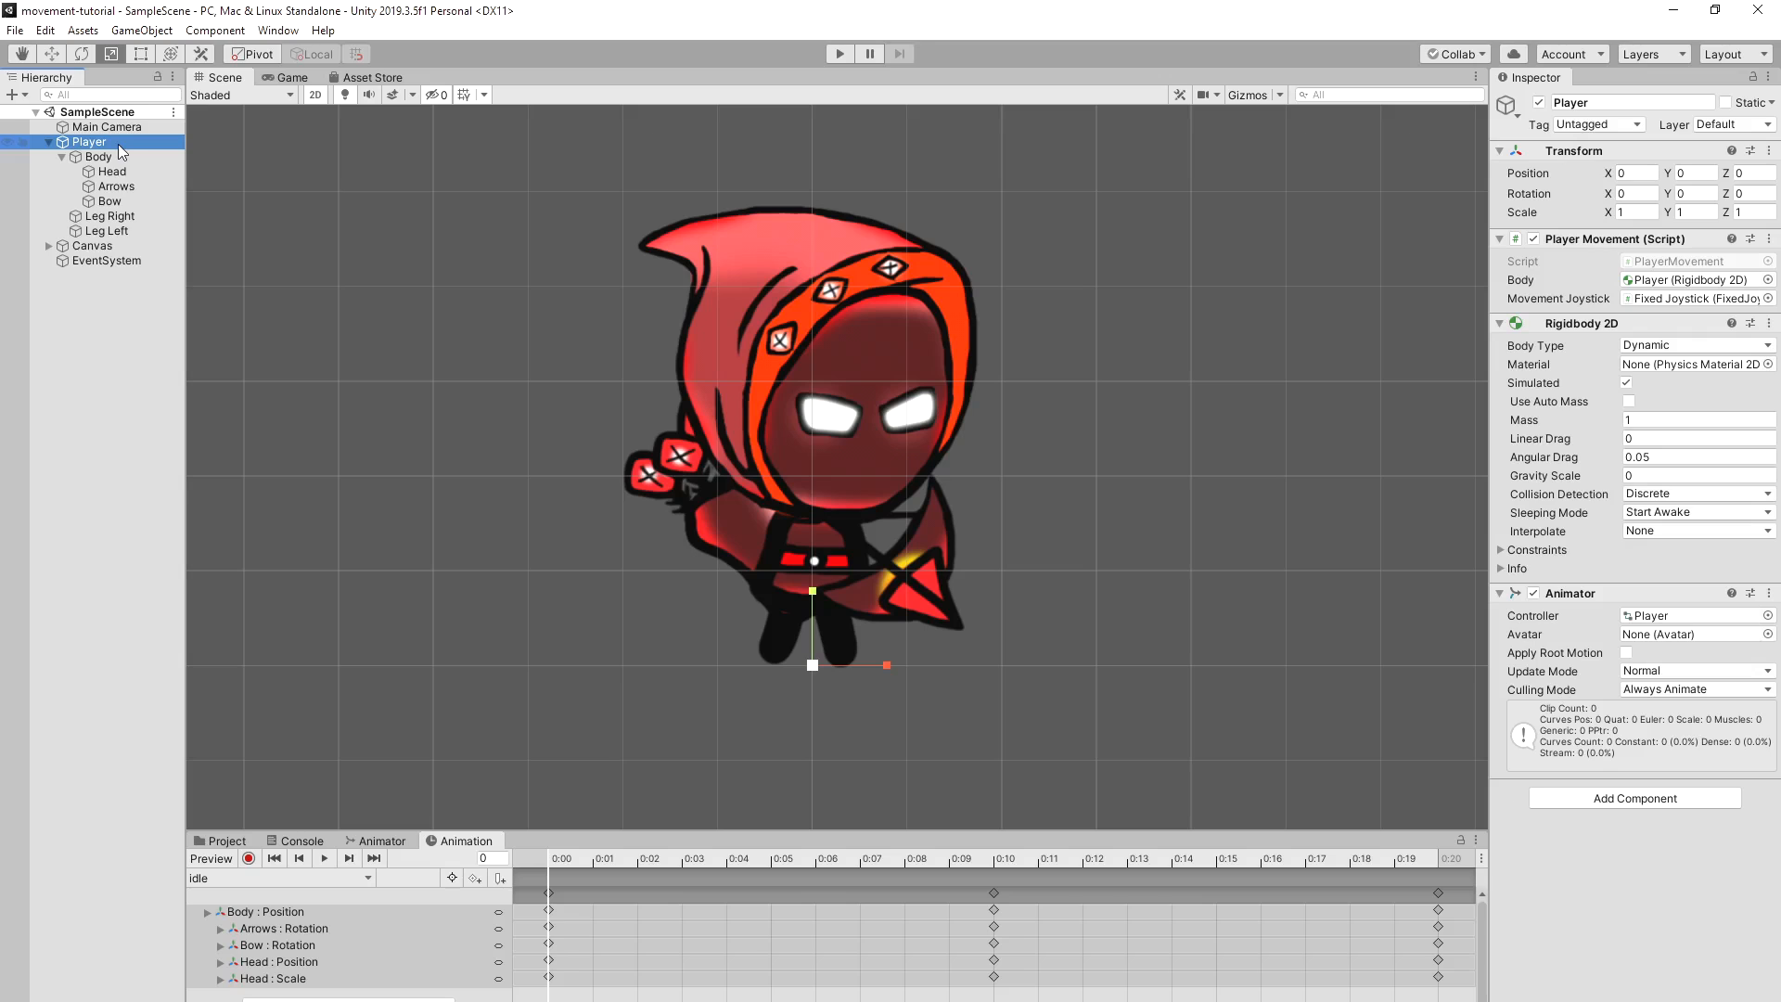
Step: Open the Animator for the Player's controller and add a Bool parameter named isMoving
{"action": "left_click", "coordinate": [276, 31]}
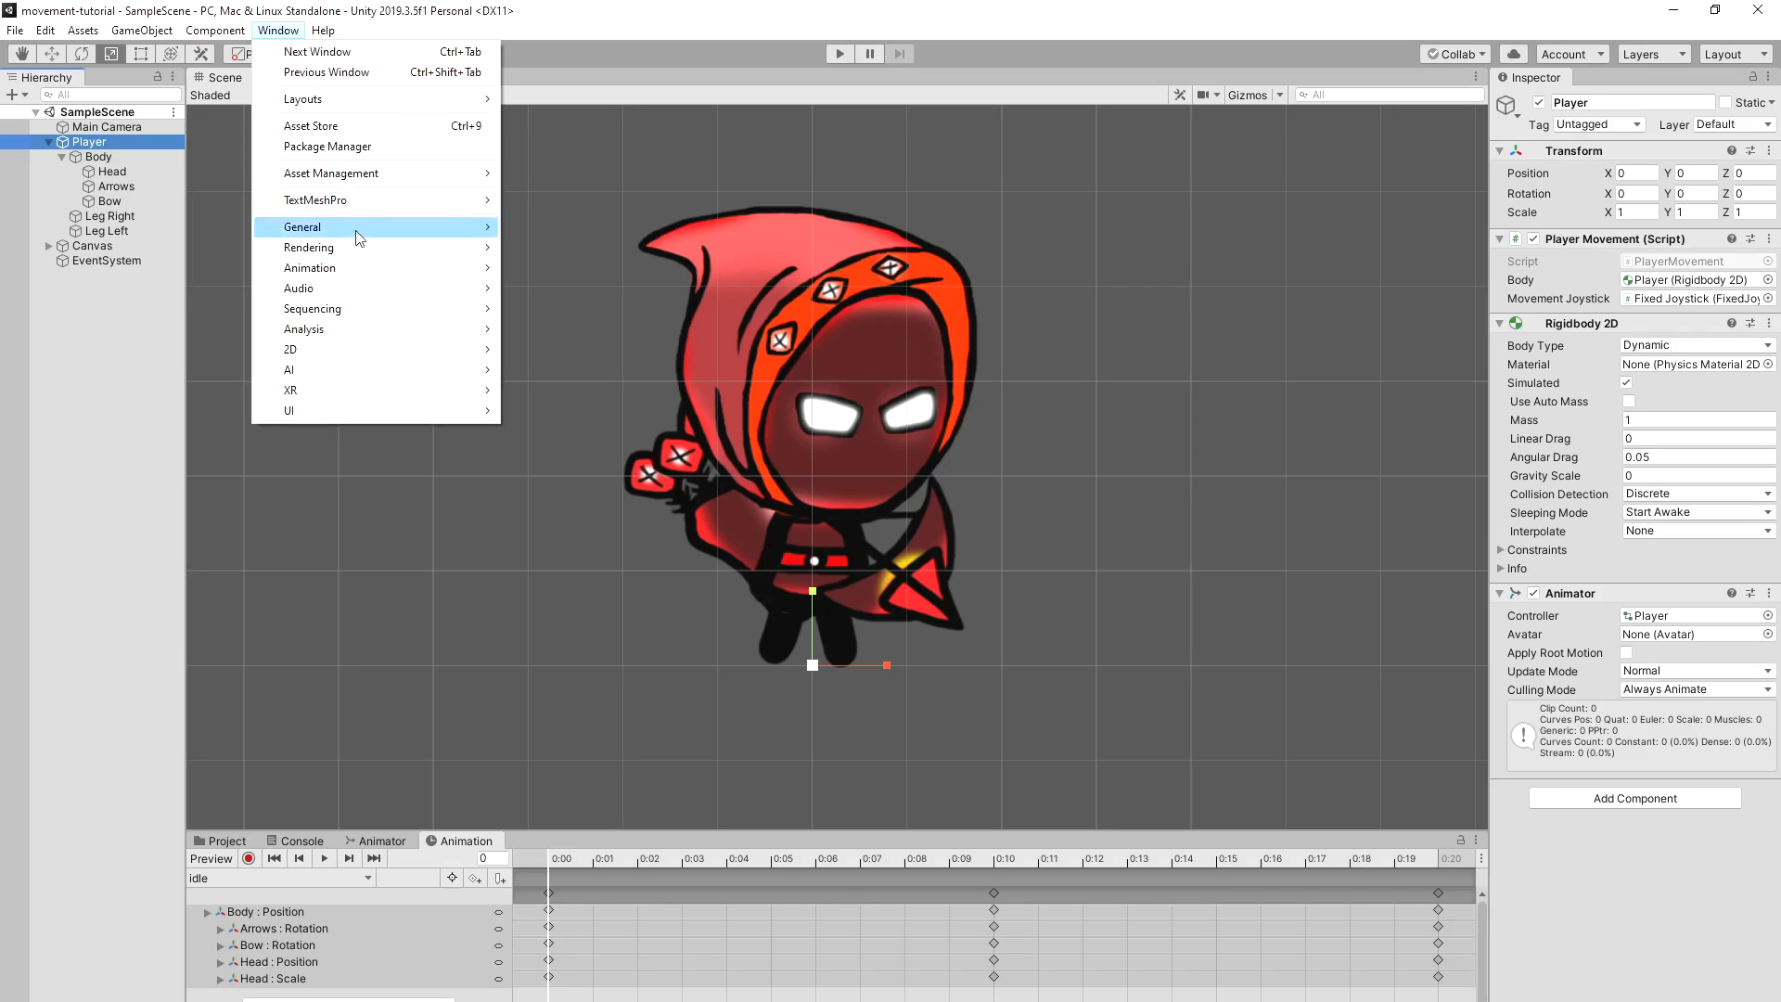
{"action": "mouse_move", "coordinate": [357, 267]}
{"action": "left_click", "coordinate": [545, 289]}
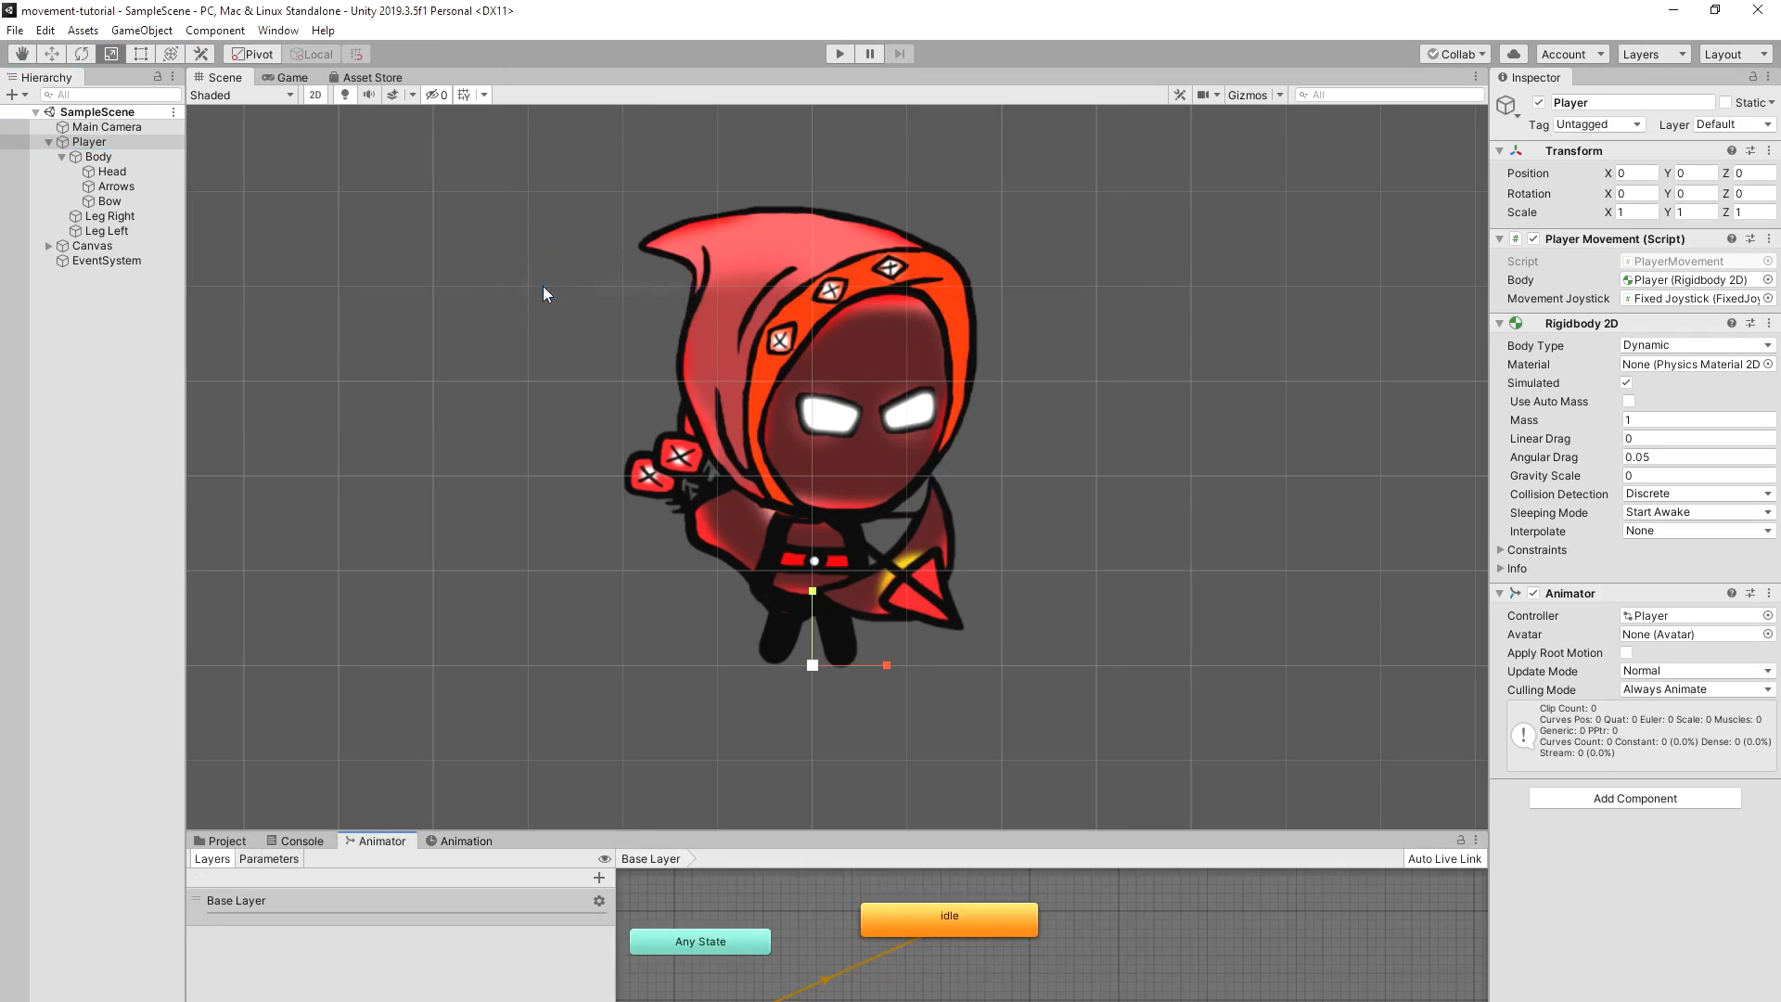
{"action": "left_click", "coordinate": [287, 863]}
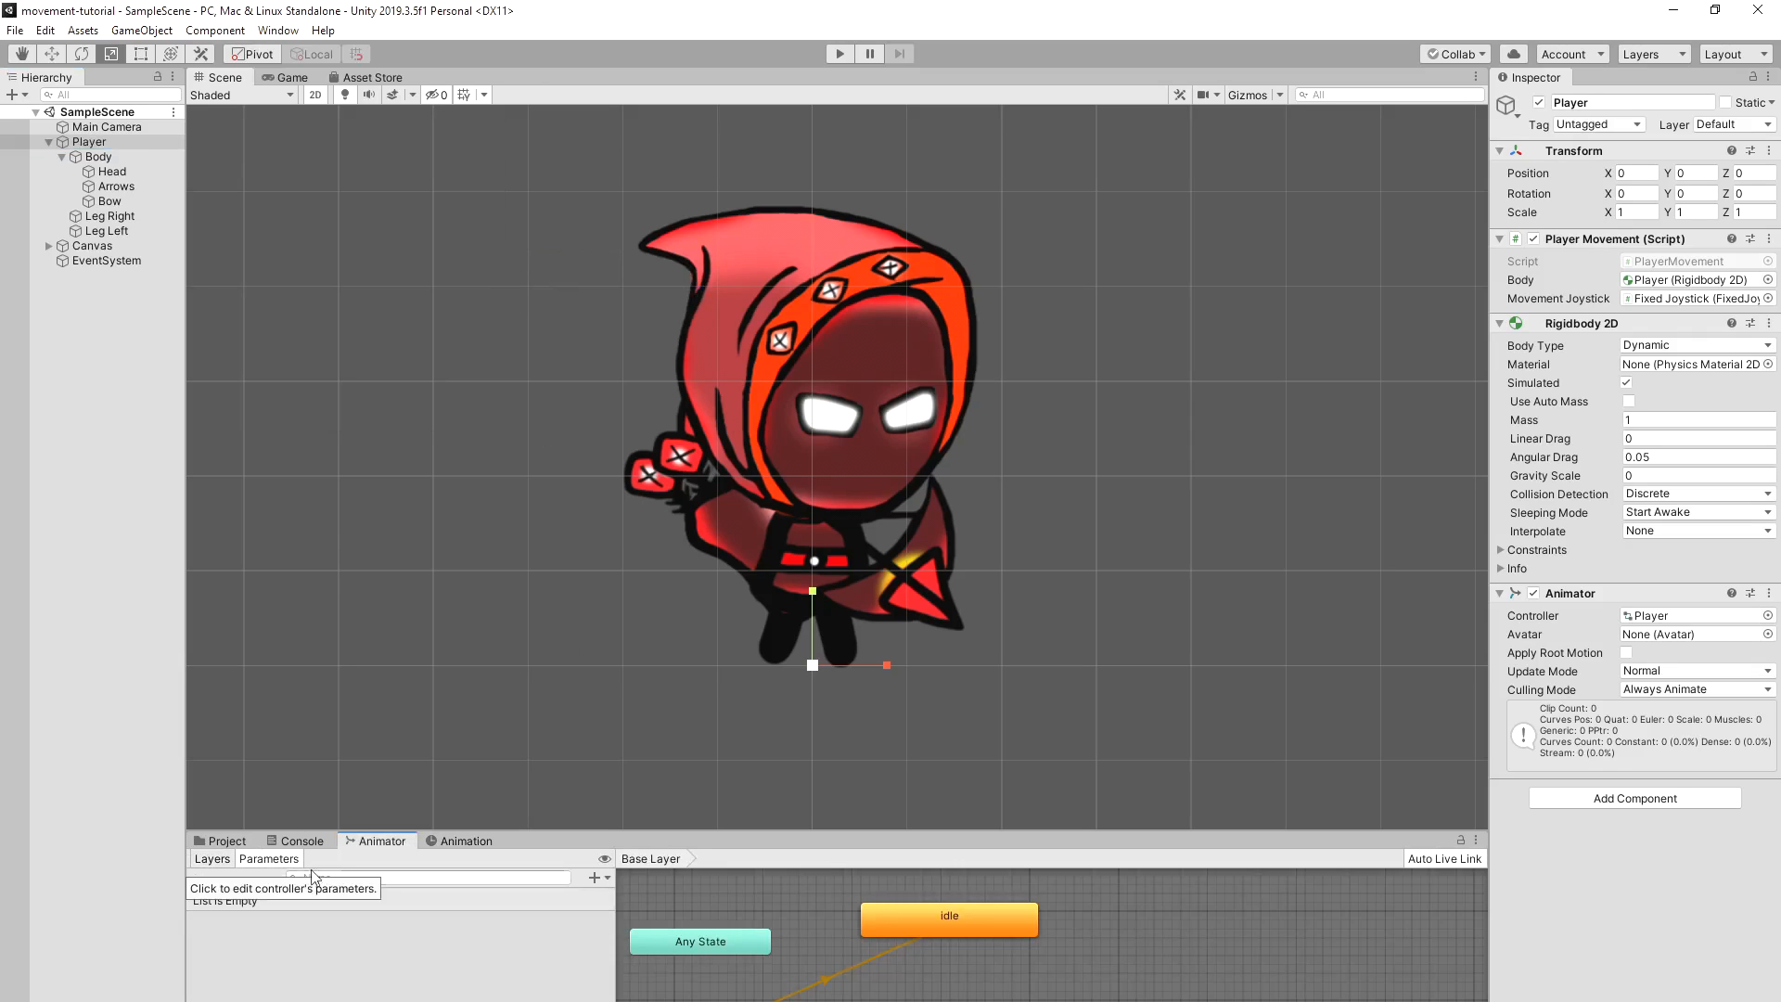
{"action": "left_click", "coordinate": [594, 879]}
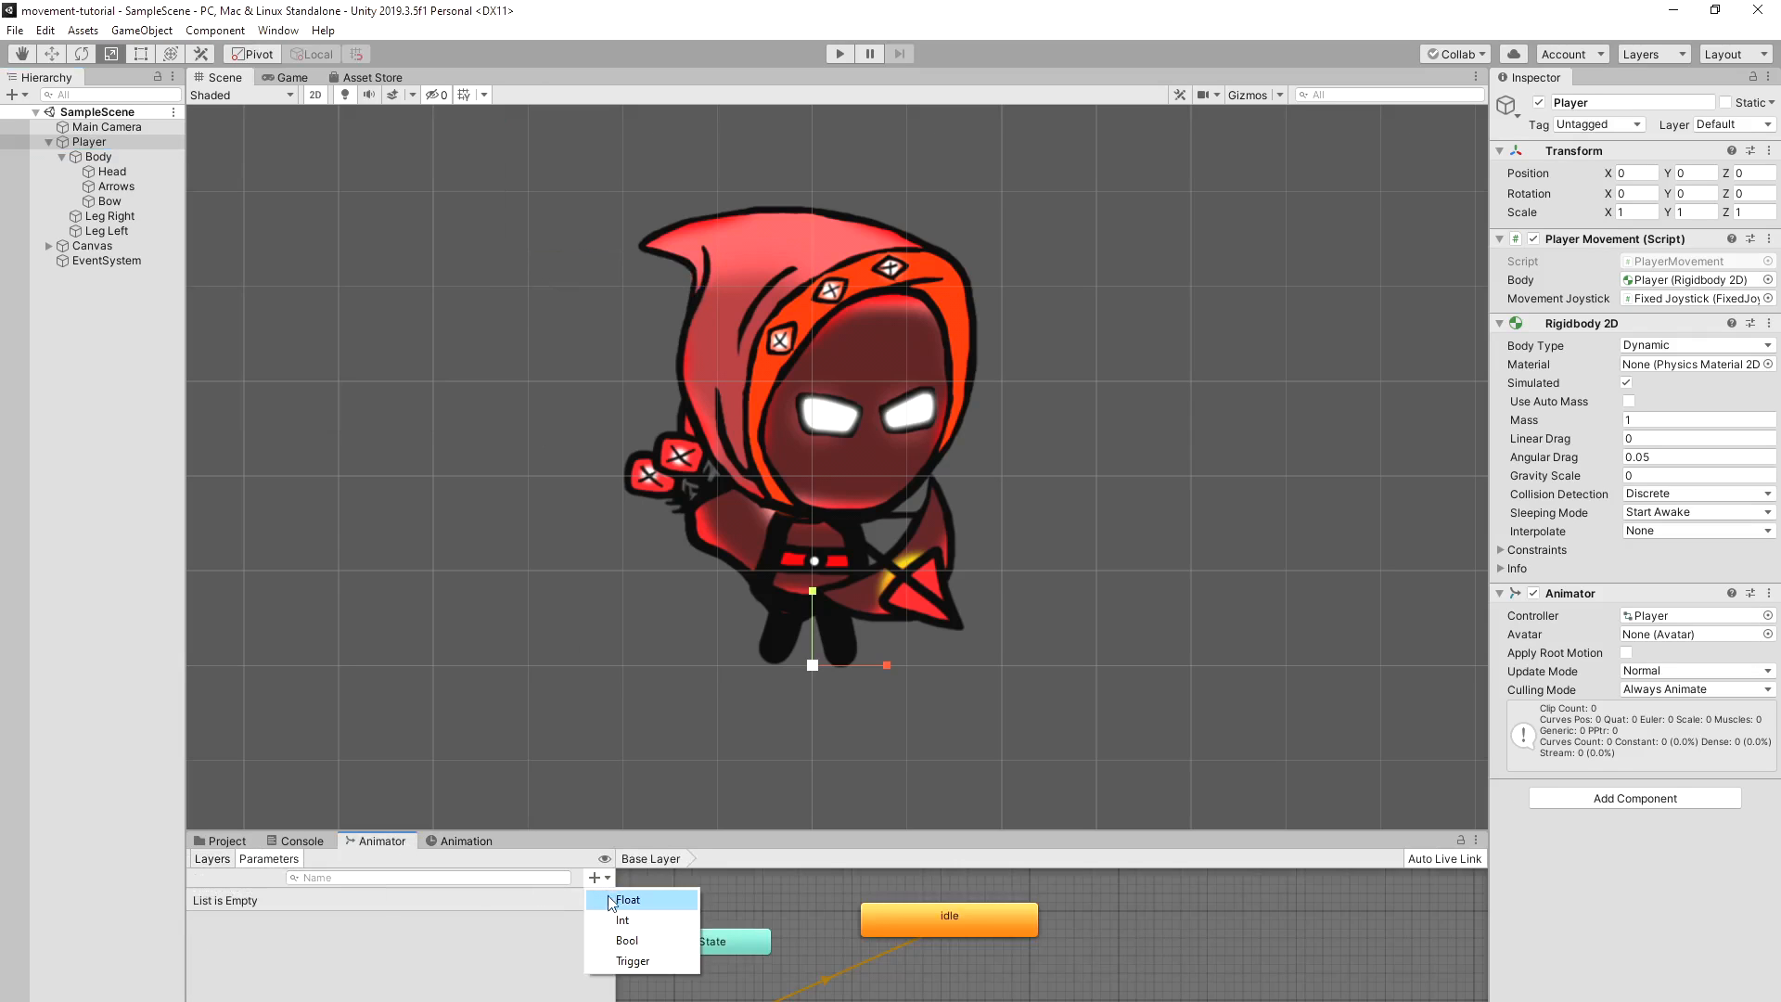
{"action": "left_click", "coordinate": [616, 940]}
{"action": "type", "text": "isMoving"}
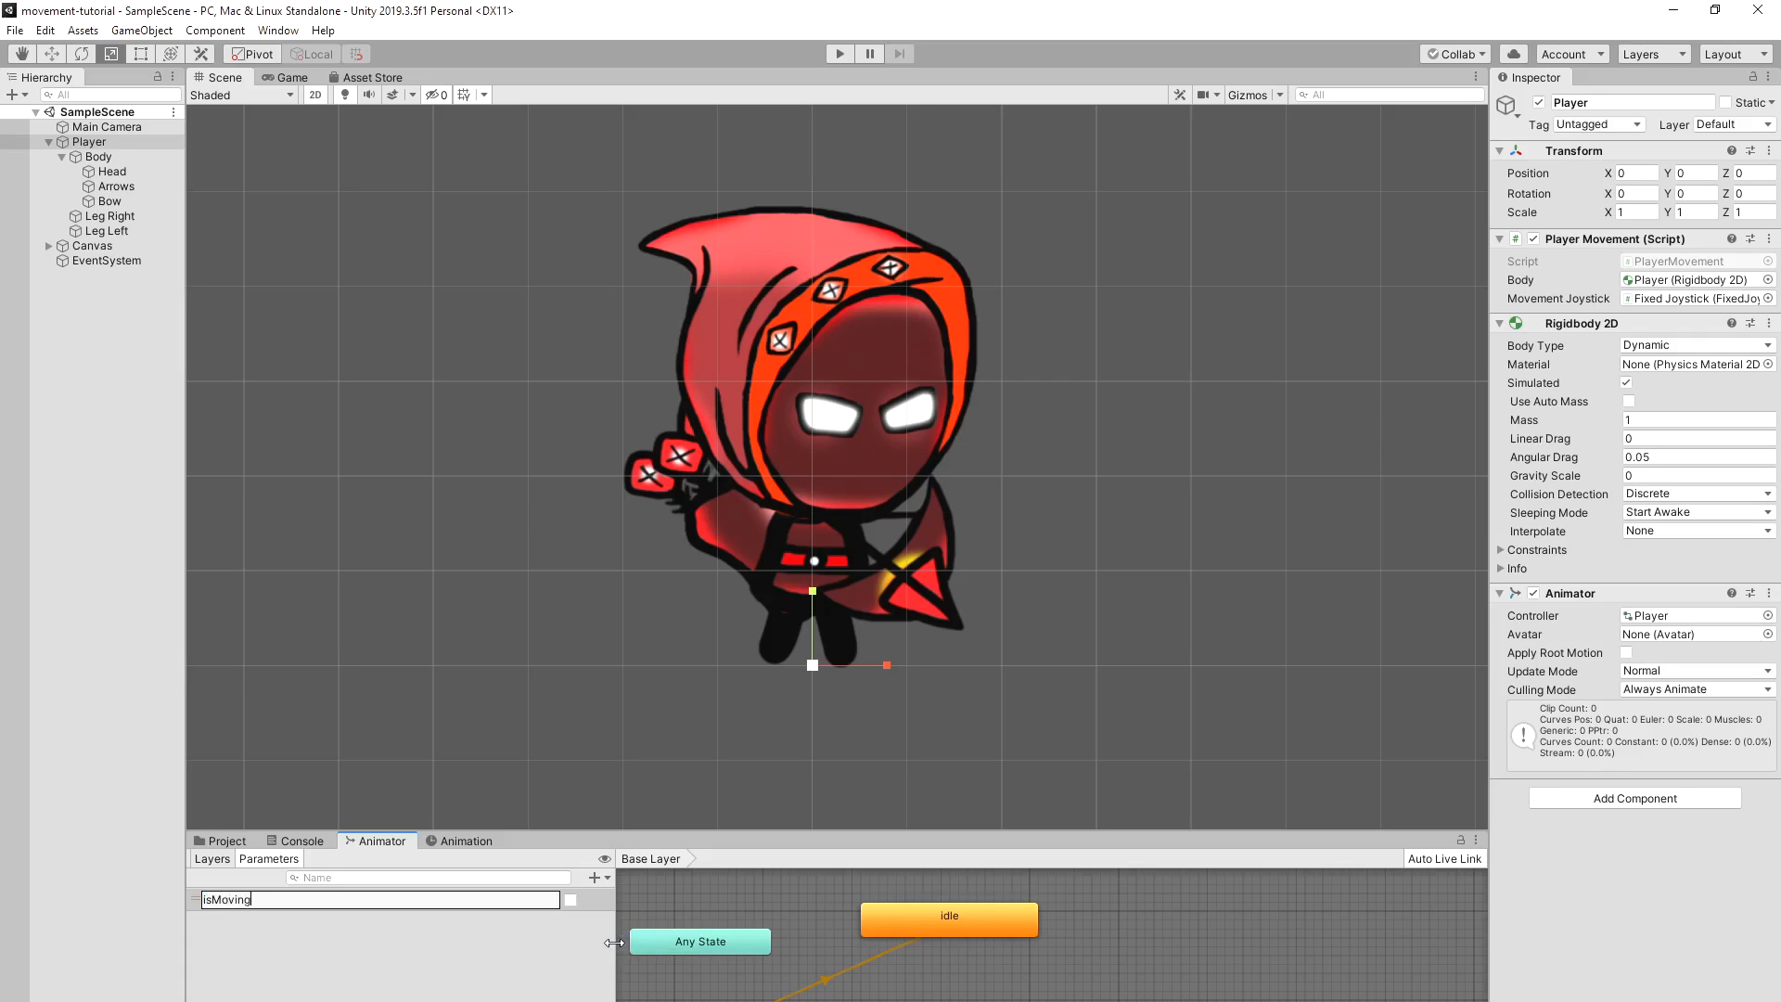
{"action": "left_click", "coordinate": [842, 888]}
Step: Place the walk state beside the idle state and create transitions between the two in both directions
{"action": "left_click_drag", "start_coordinate": [1139, 1000], "coordinate": [1176, 907]}
{"action": "right_click", "coordinate": [1016, 931]}
{"action": "left_click", "coordinate": [1048, 943]}
{"action": "left_click", "coordinate": [1148, 917]}
{"action": "right_click", "coordinate": [1159, 916]}
{"action": "left_click", "coordinate": [1191, 928]}
{"action": "left_click", "coordinate": [949, 918]}
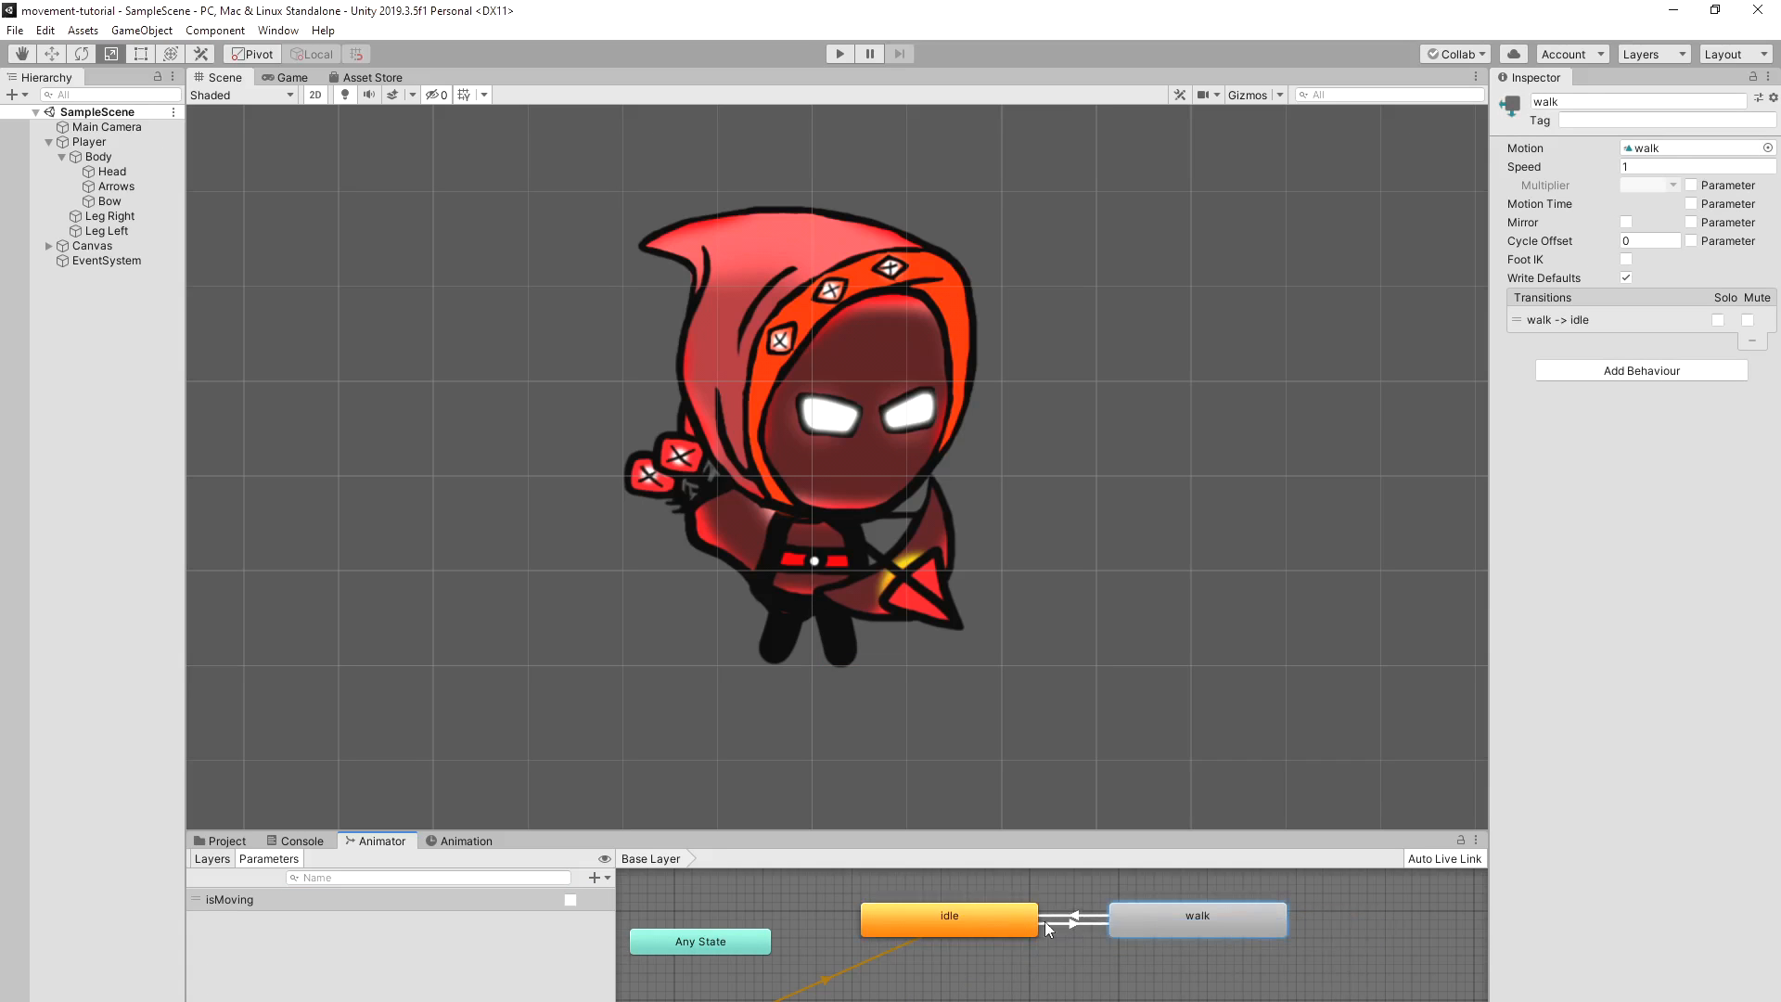
Step: For the idle-to-walk transition, disable Has Exit Time, set Transition Duration to 0.1 and add the condition isMoving true
{"action": "left_click", "coordinate": [1060, 922]}
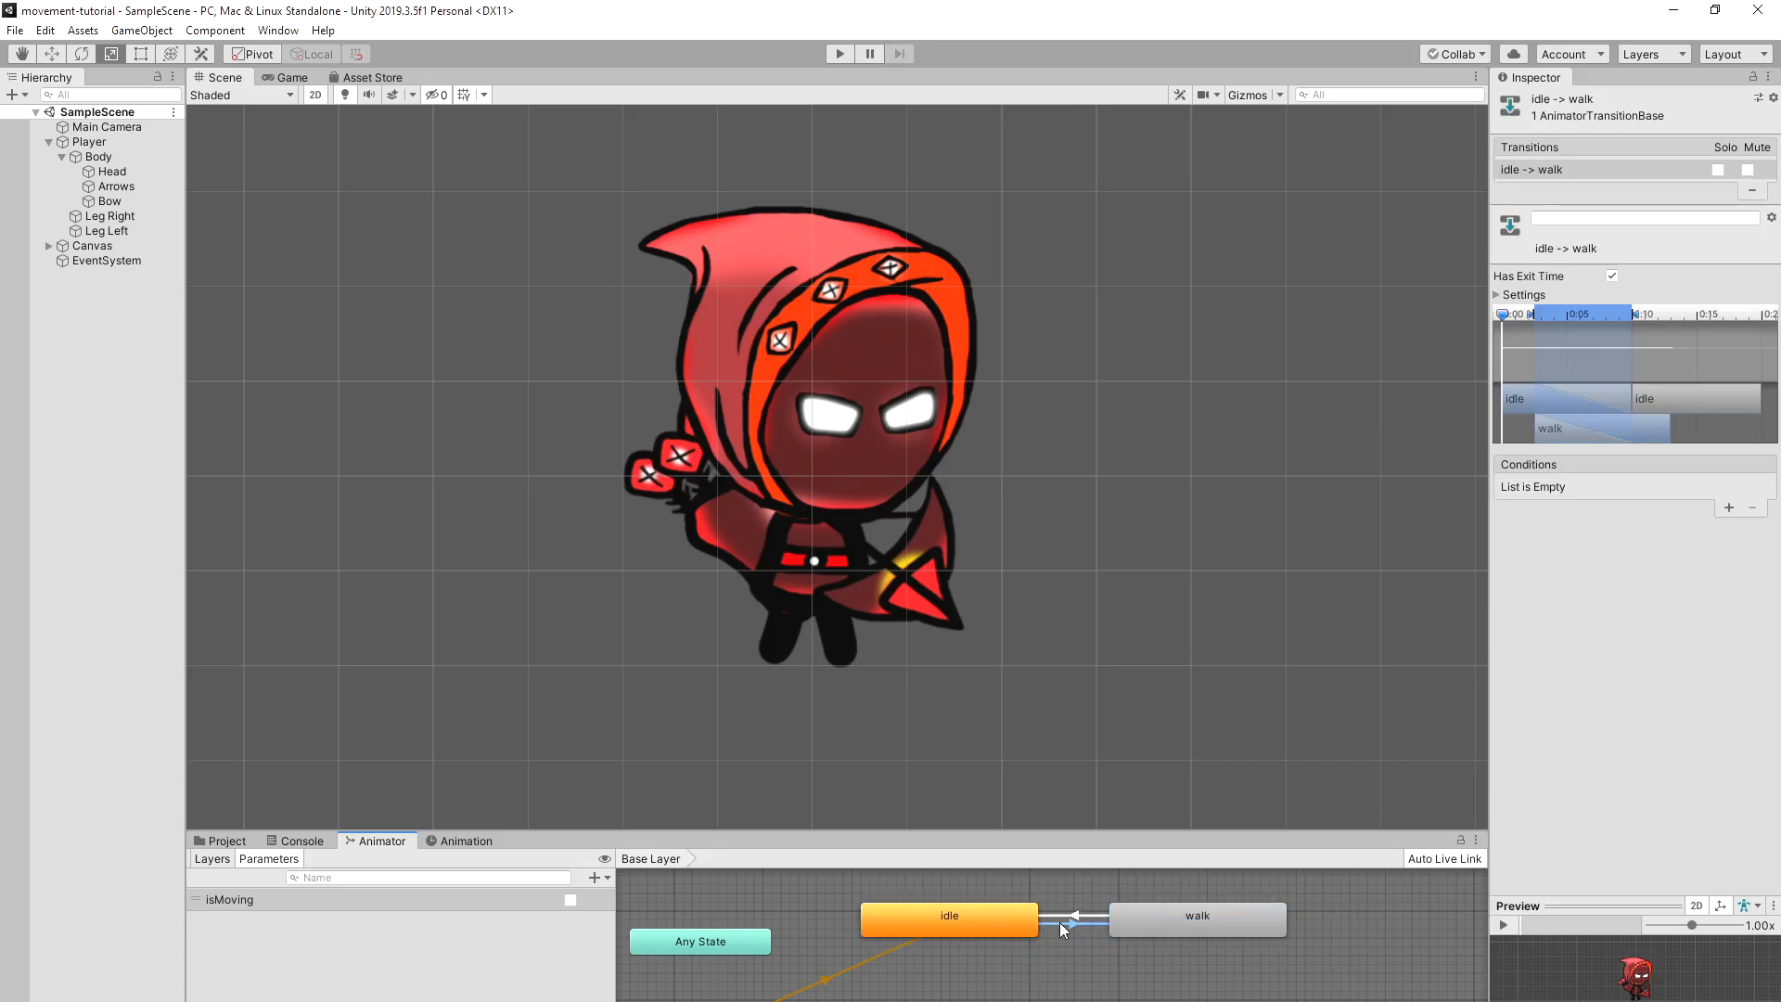
{"action": "left_click", "coordinate": [1612, 277]}
{"action": "left_click", "coordinate": [1497, 295]}
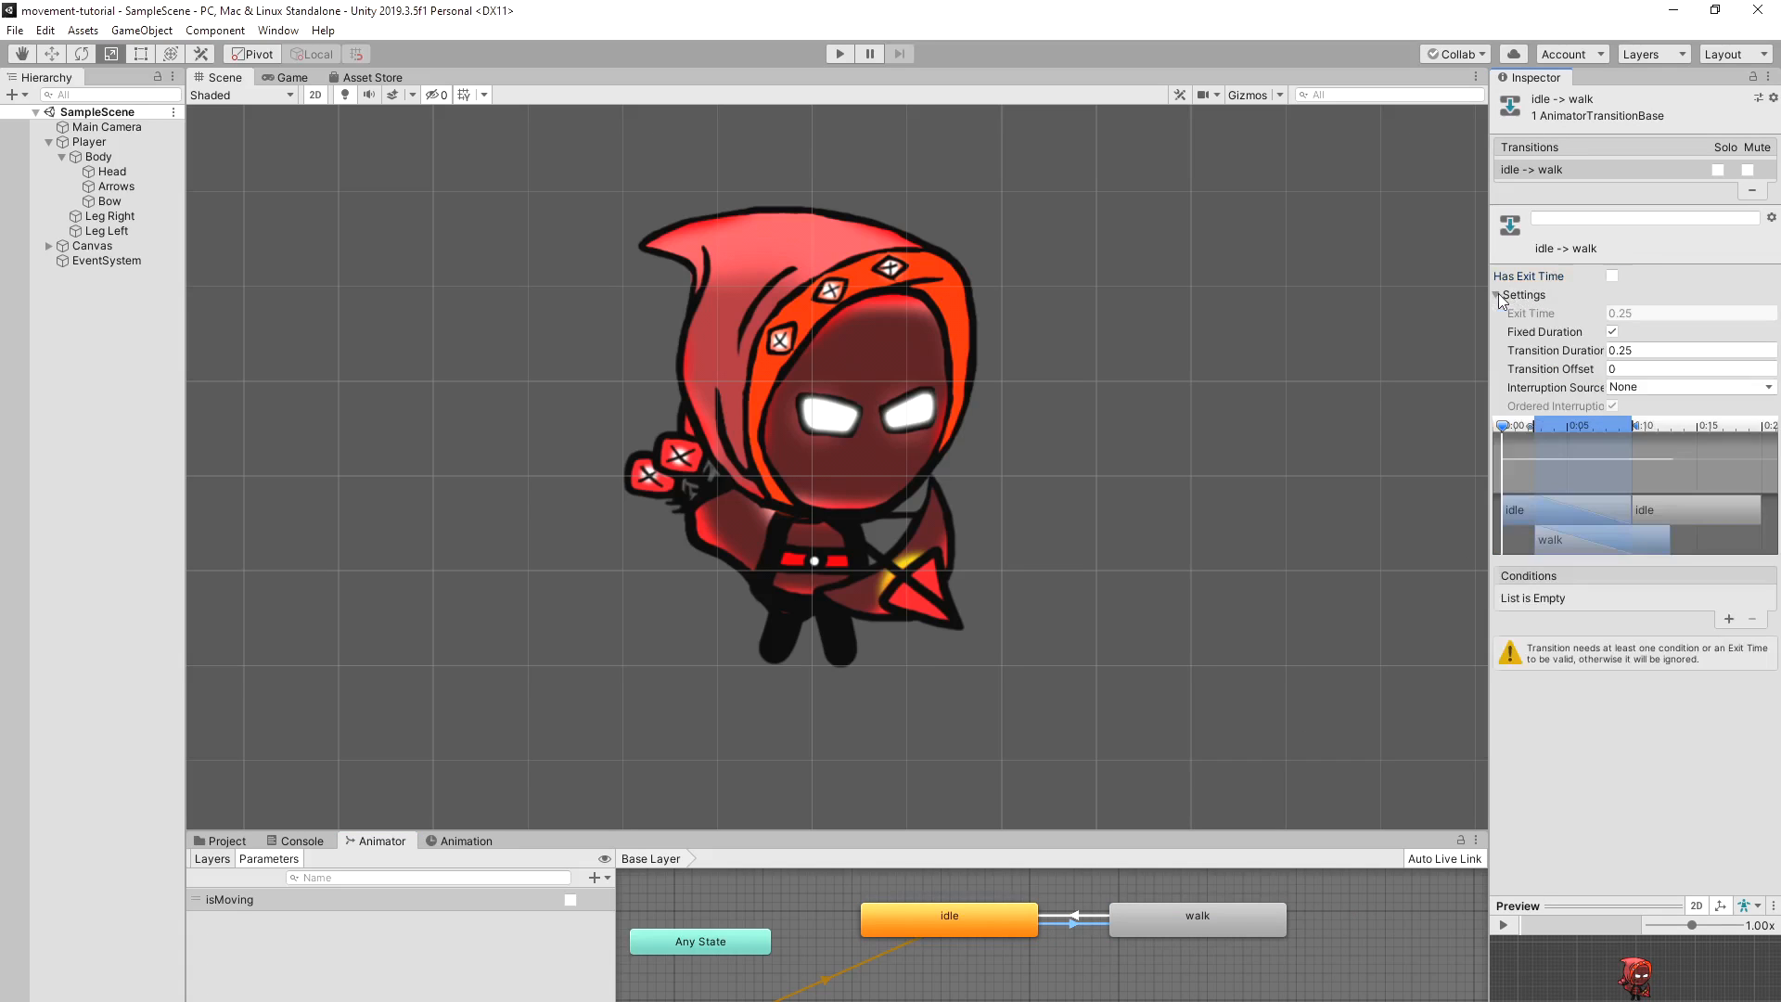
{"action": "left_click", "coordinate": [1625, 350]}
{"action": "type", "text": "1"}
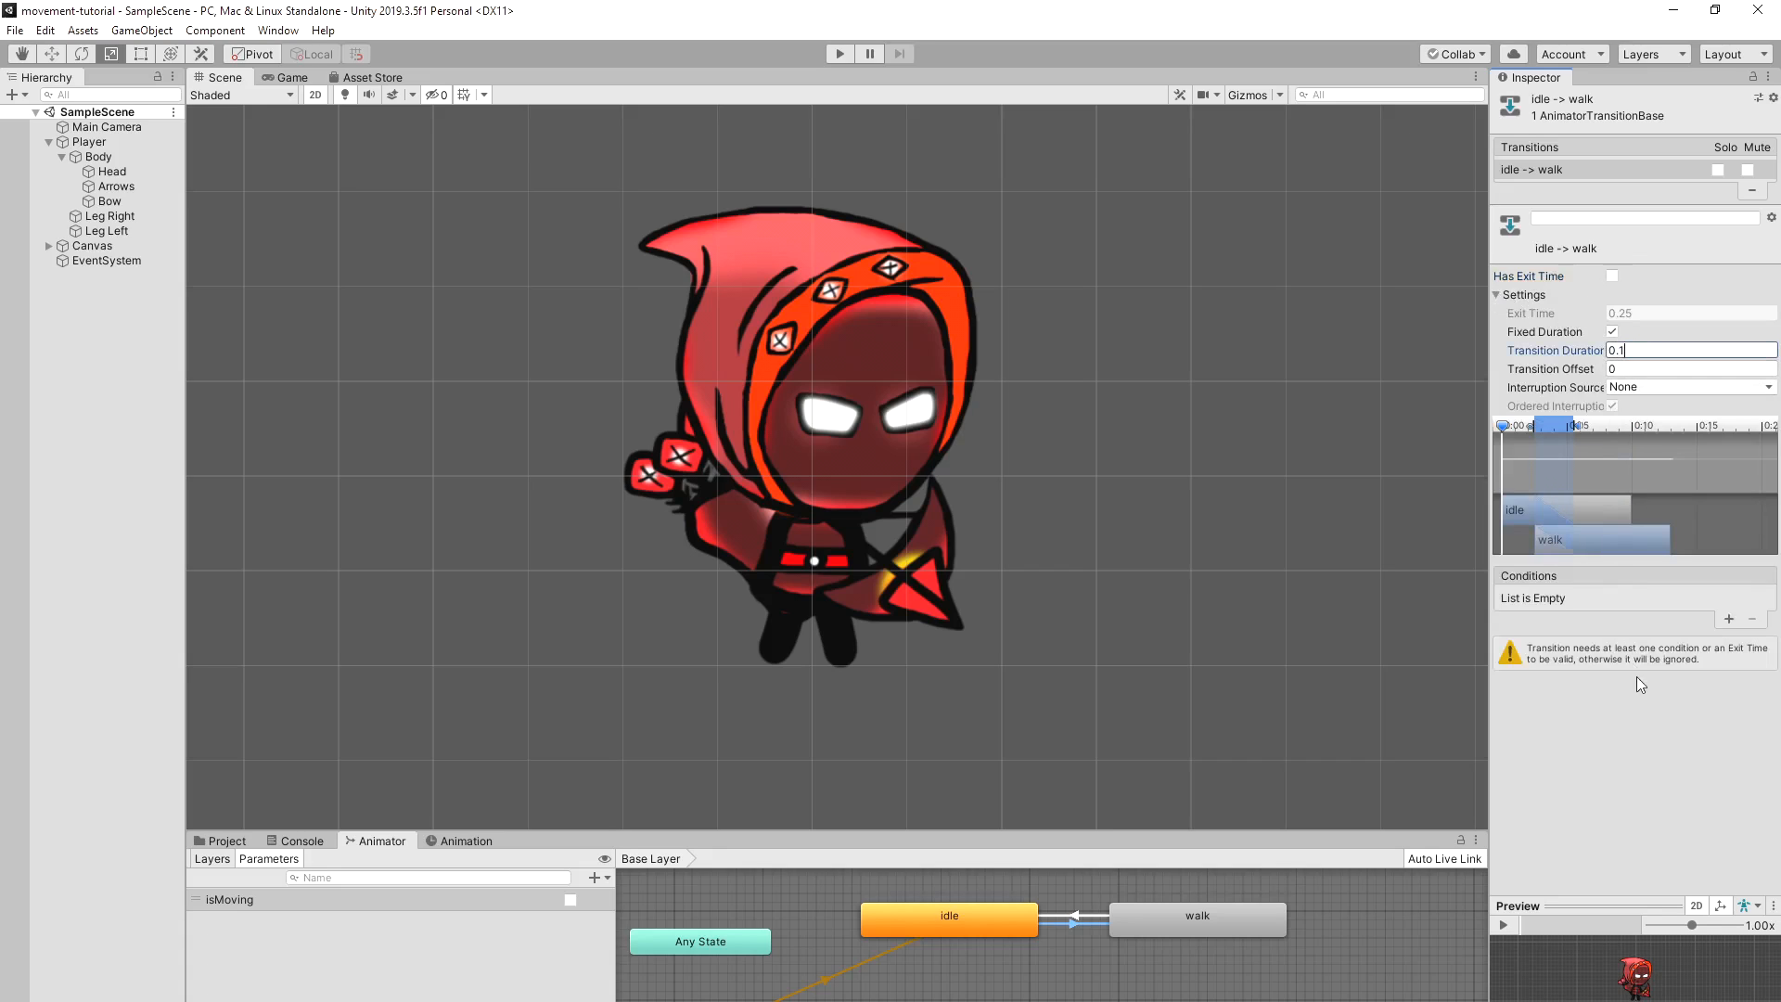
{"action": "left_click", "coordinate": [1729, 618]}
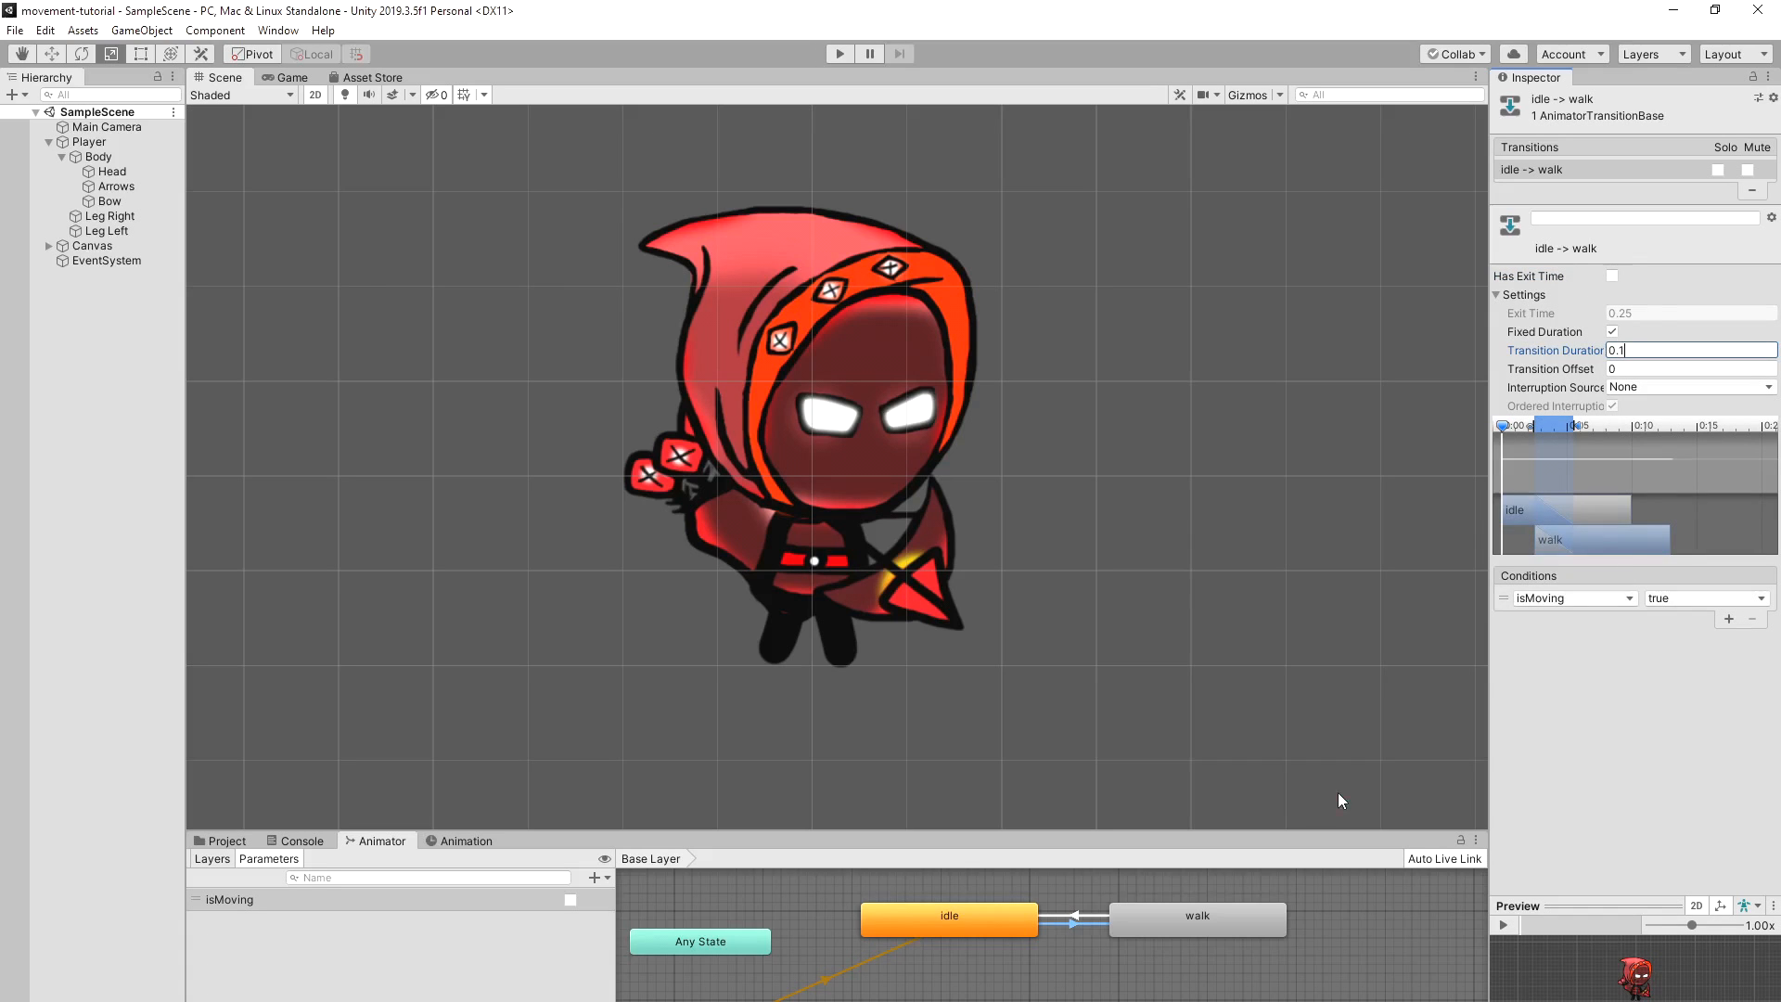
Step: For the walk-to-idle transition, disable Has Exit Time, set Transition Duration to 0.1 and add the condition isMoving false
{"action": "left_click", "coordinate": [1080, 916]}
{"action": "left_click", "coordinate": [1612, 275]}
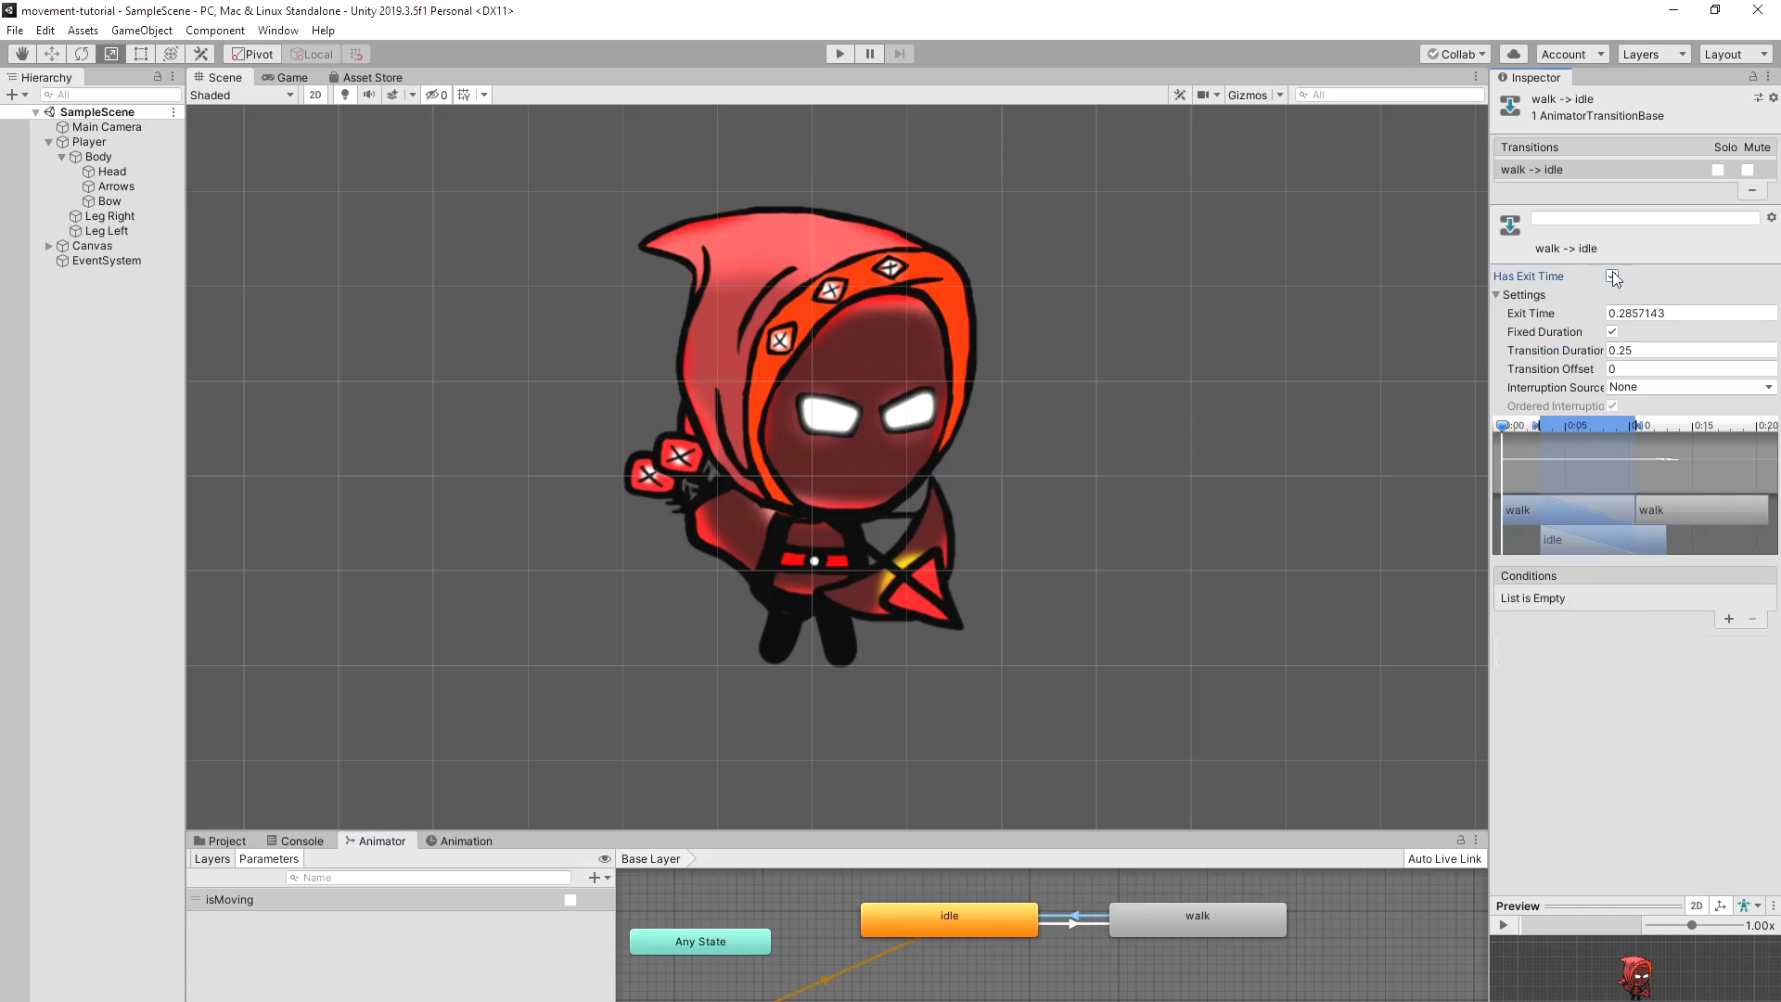
{"action": "left_click", "coordinate": [1633, 352]}
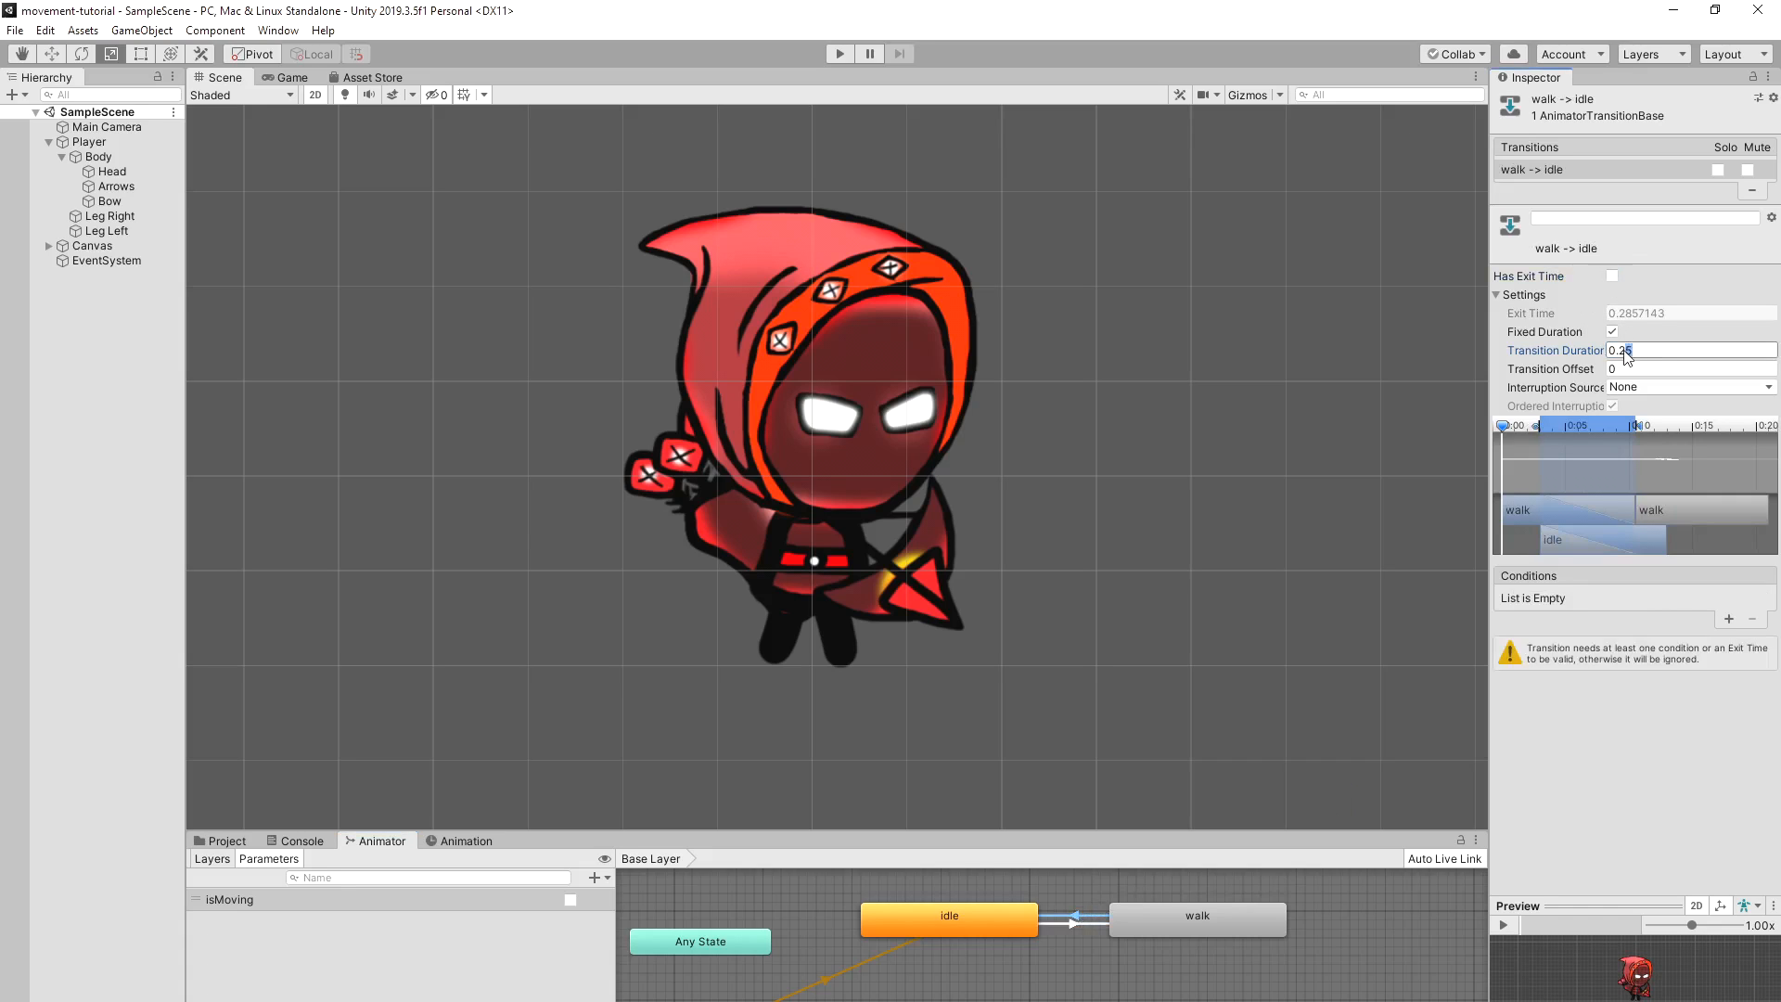
{"action": "type", "text": "1"}
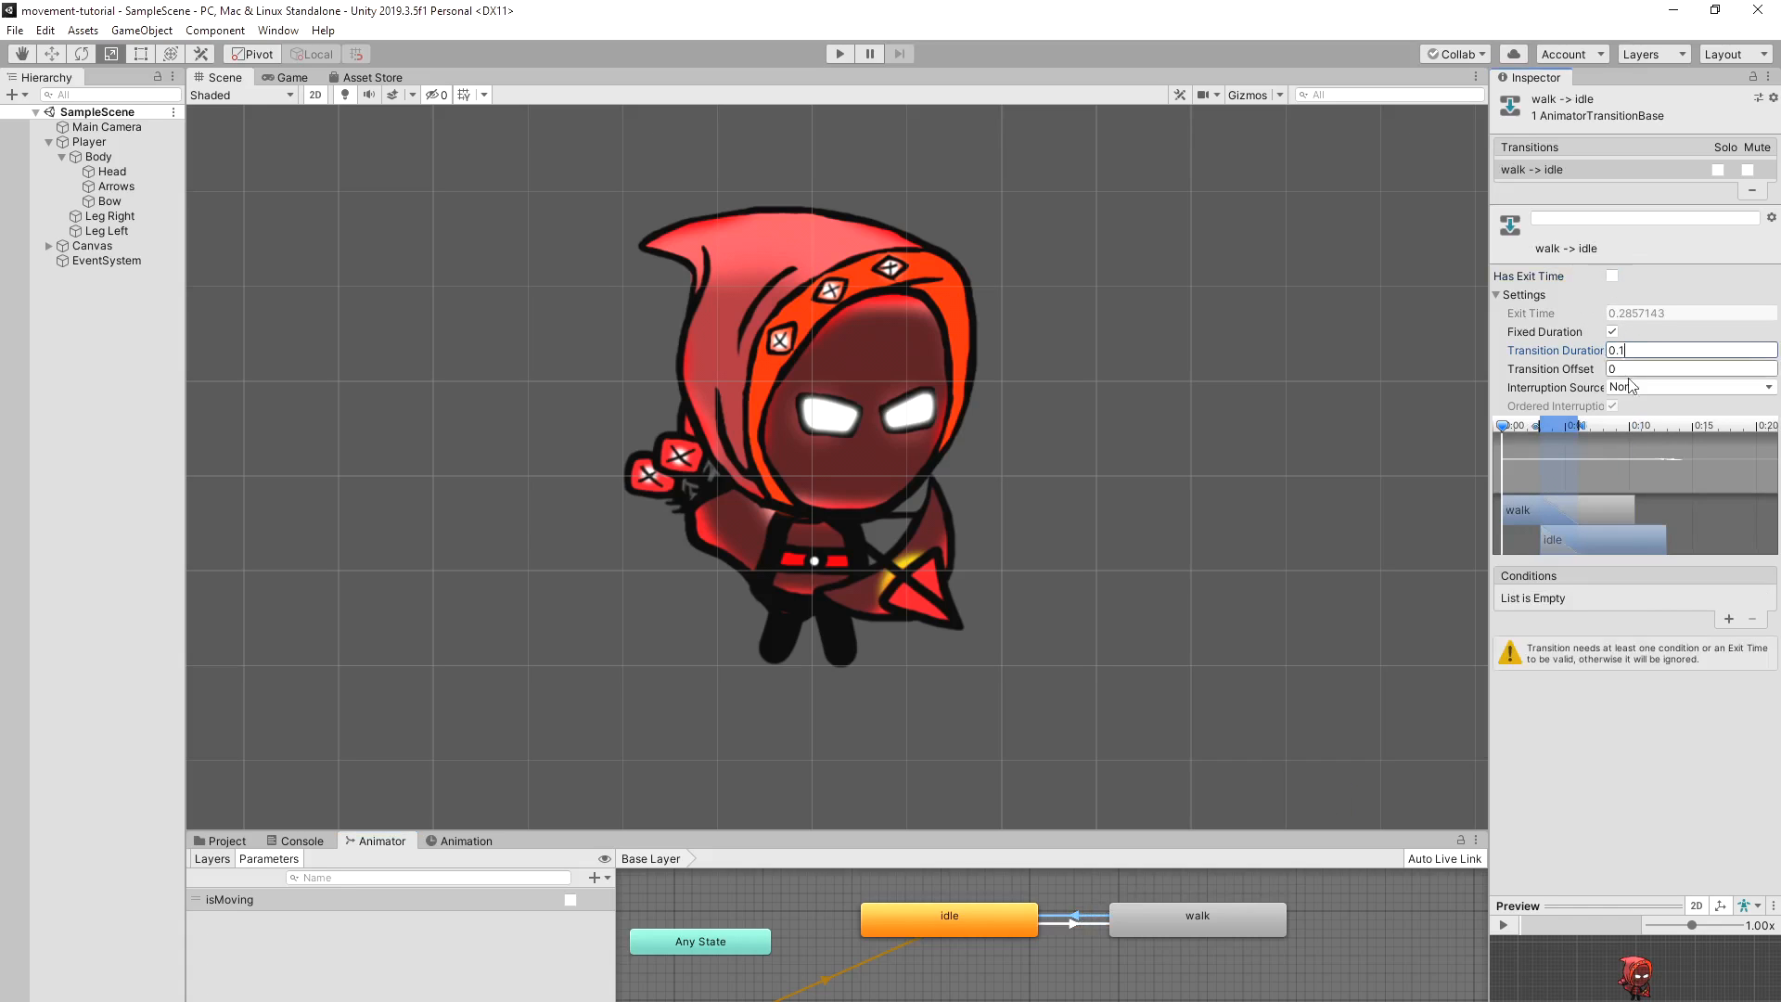
{"action": "left_click", "coordinate": [1729, 618]}
{"action": "left_click", "coordinate": [1688, 598]}
{"action": "left_click", "coordinate": [1690, 632]}
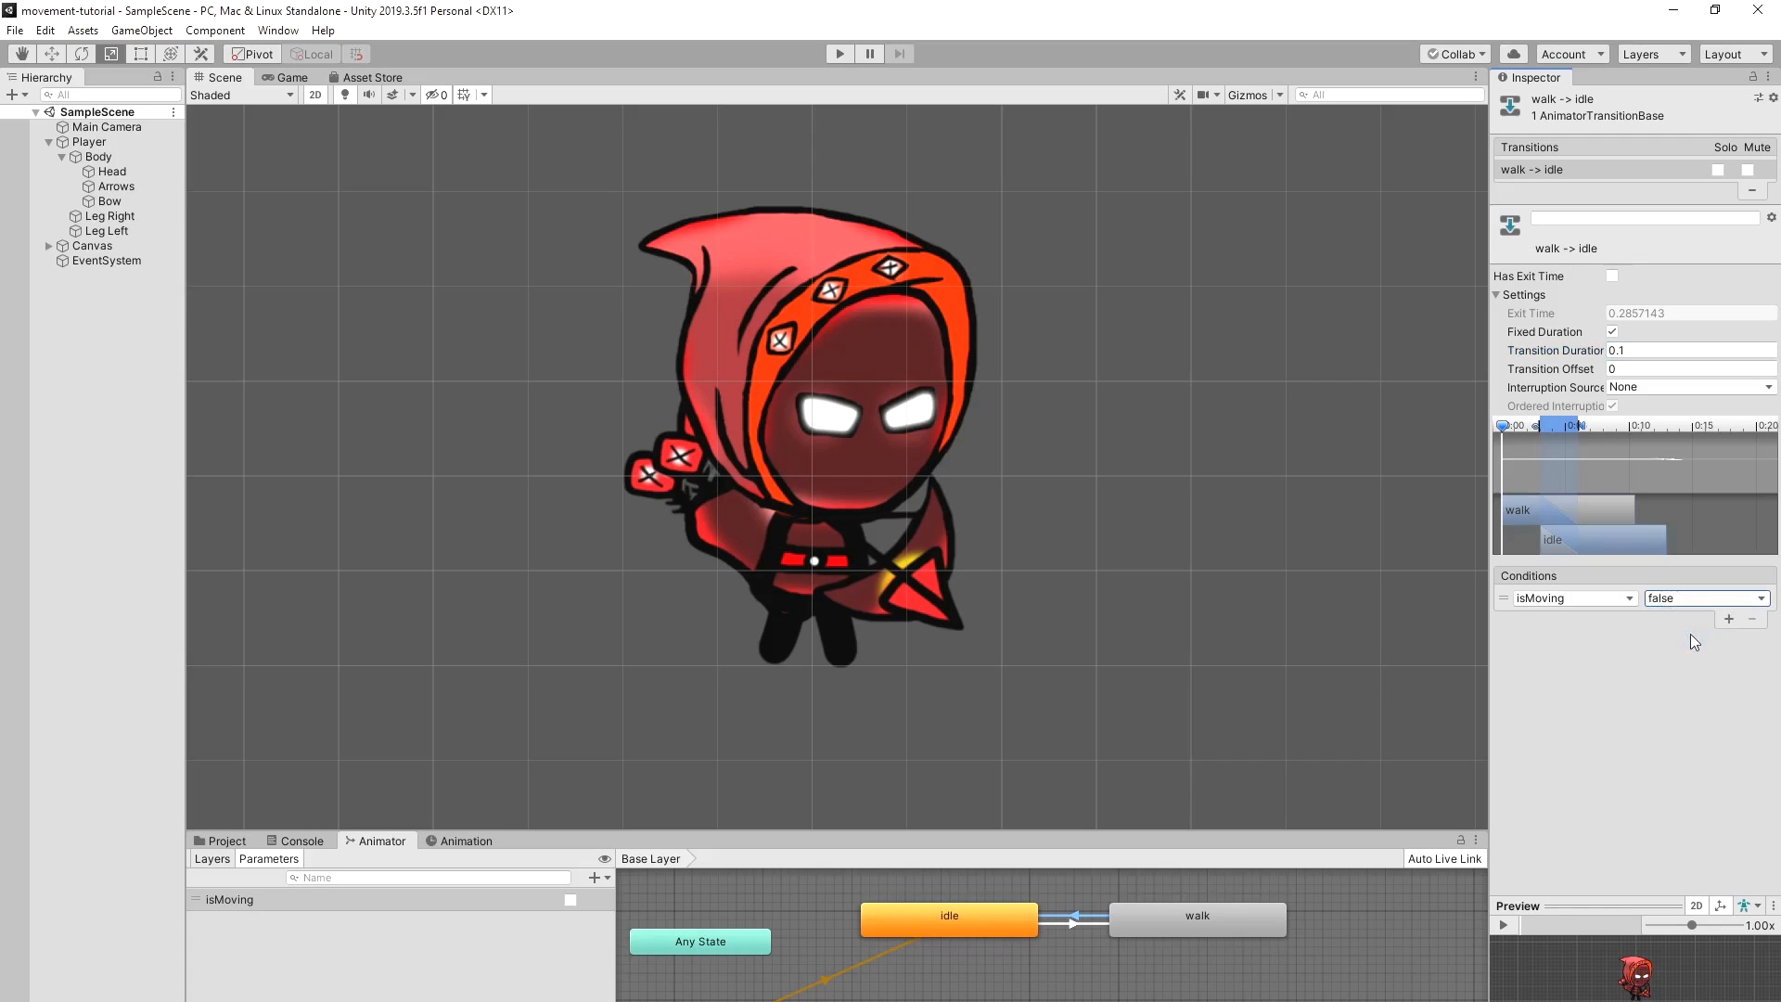
Step: Open the Player's PlayerMovement script in Visual Studio and declare "public Animator animator;" below the movementJoystick field
{"action": "left_click", "coordinate": [89, 142]}
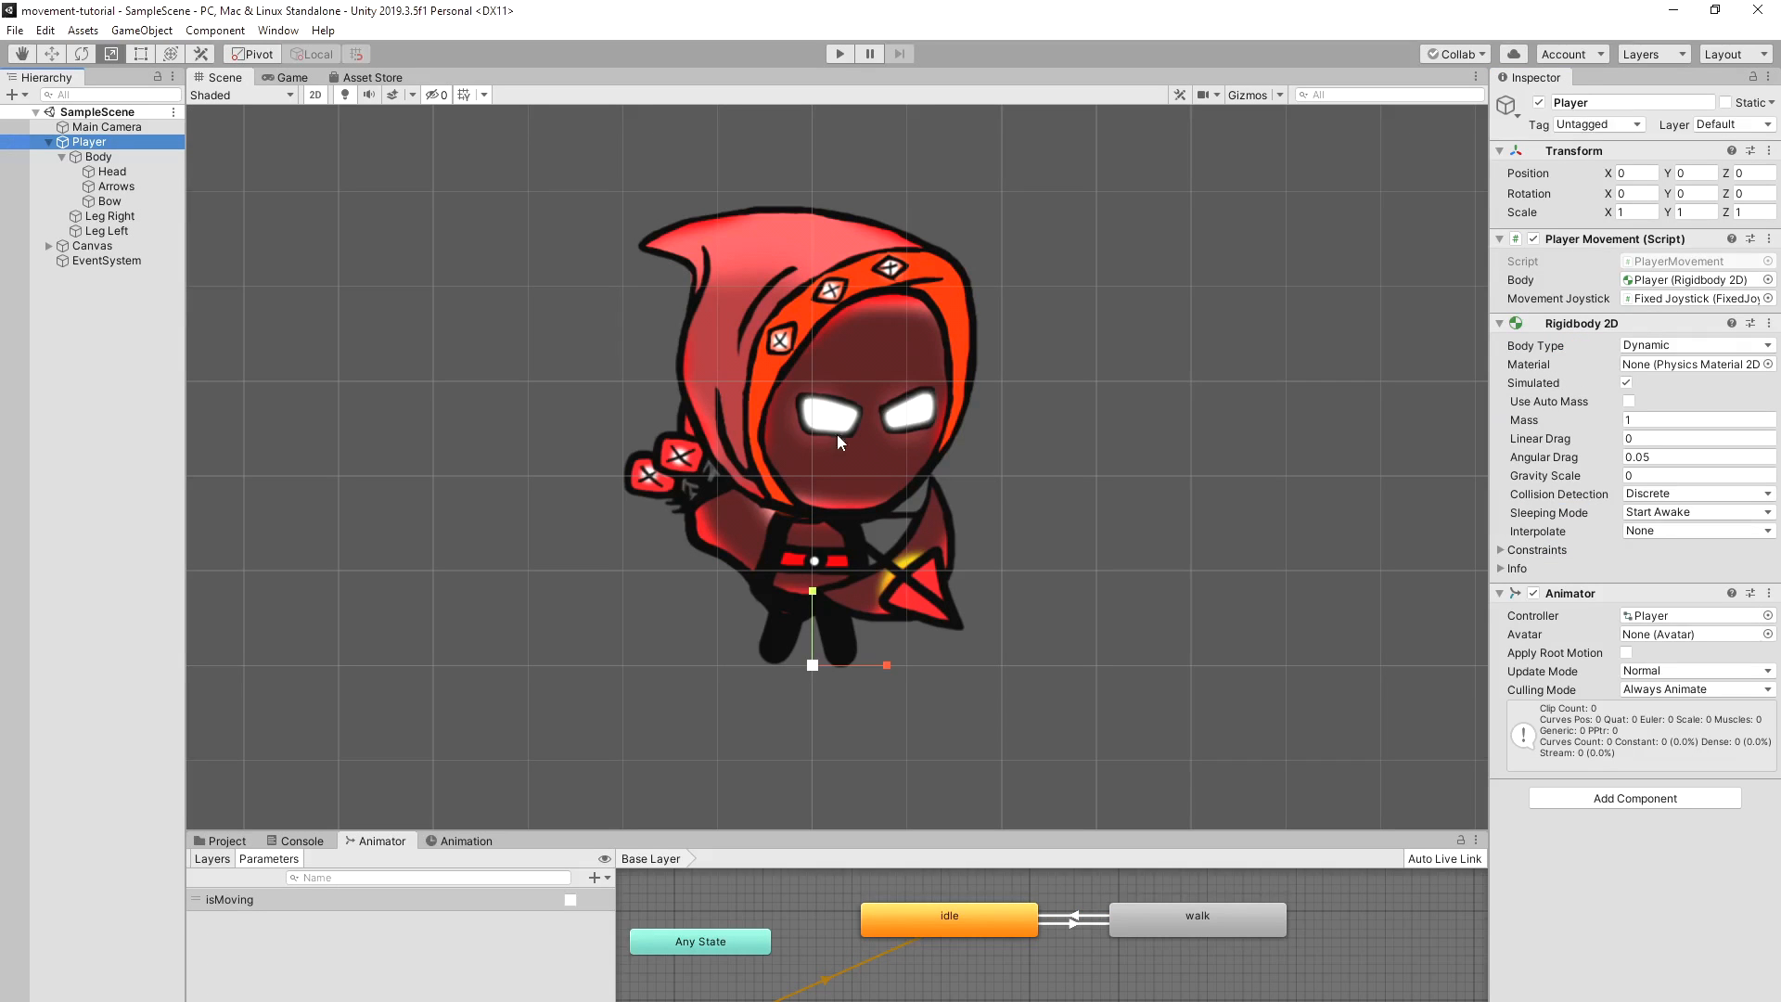
{"action": "double_click", "coordinate": [1675, 262]}
{"action": "left_click", "coordinate": [583, 196]}
{"action": "type", "text": "public Anima"}
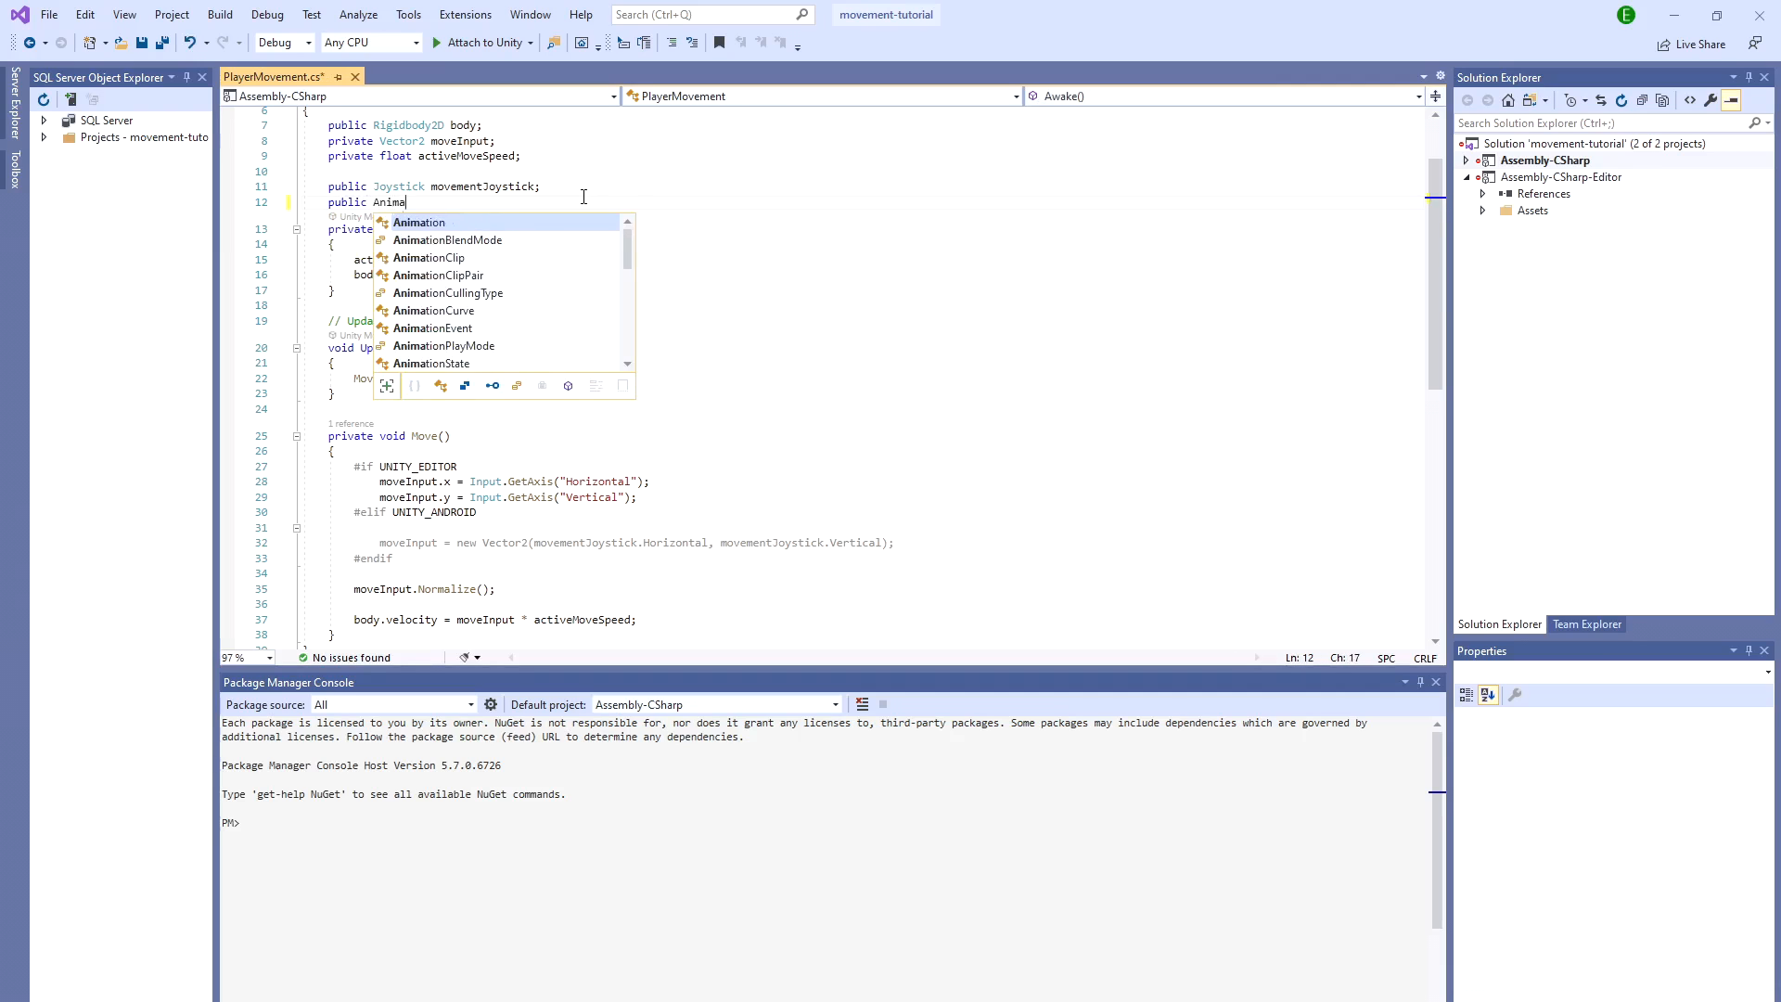
{"action": "type", "text": "tor animator;"}
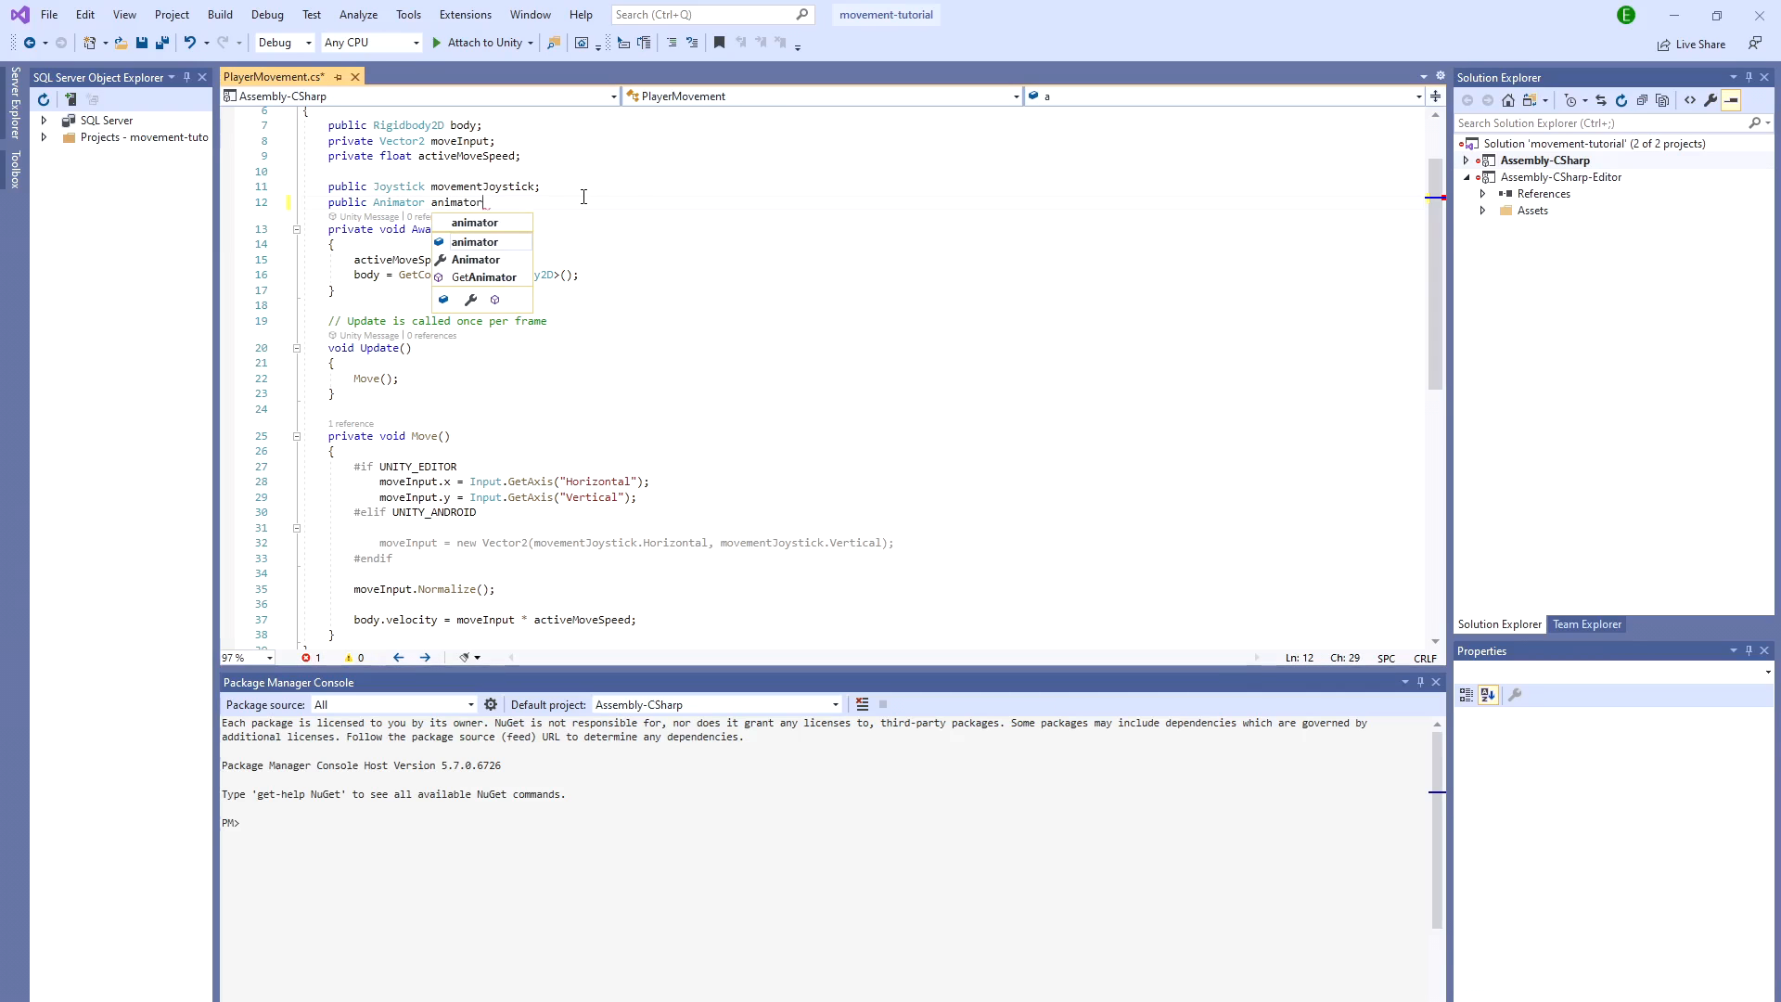
Step: In Awake(), add "animator = GetComponent<Animator>();" after the body assignment and save the script
{"action": "left_click", "coordinate": [615, 275]}
{"action": "key", "text": "Return"}
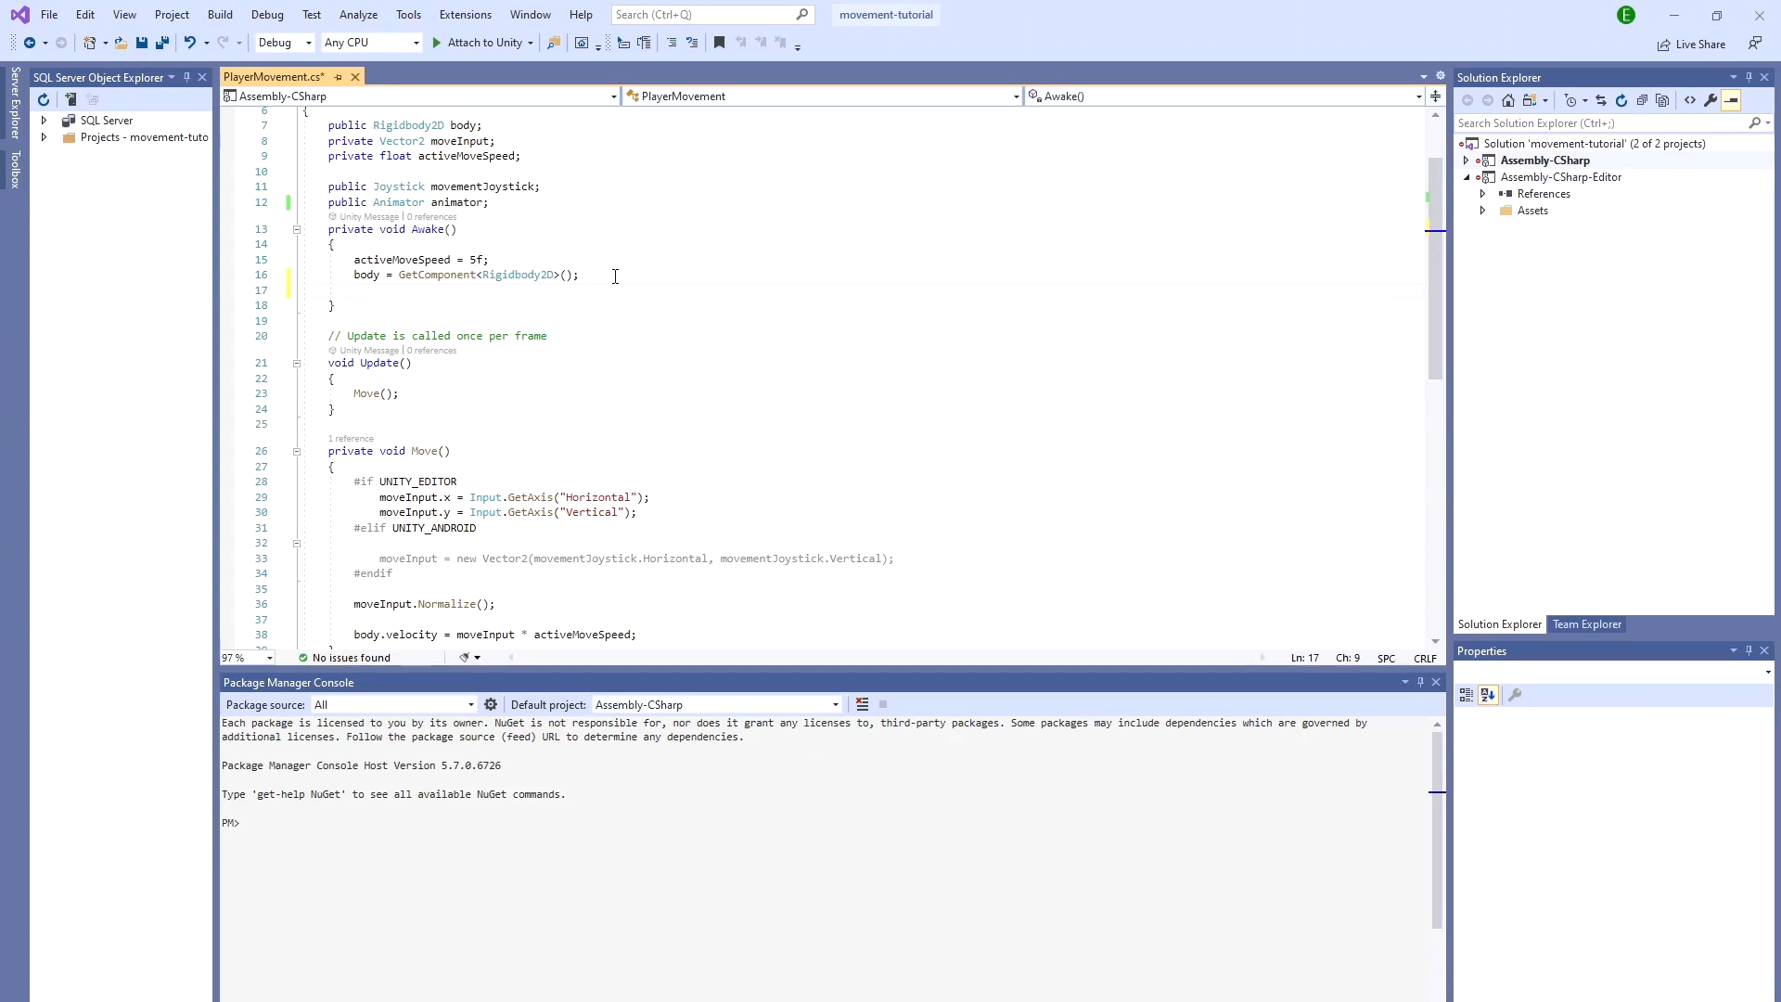
{"action": "type", "text": "animator = GetComponent"}
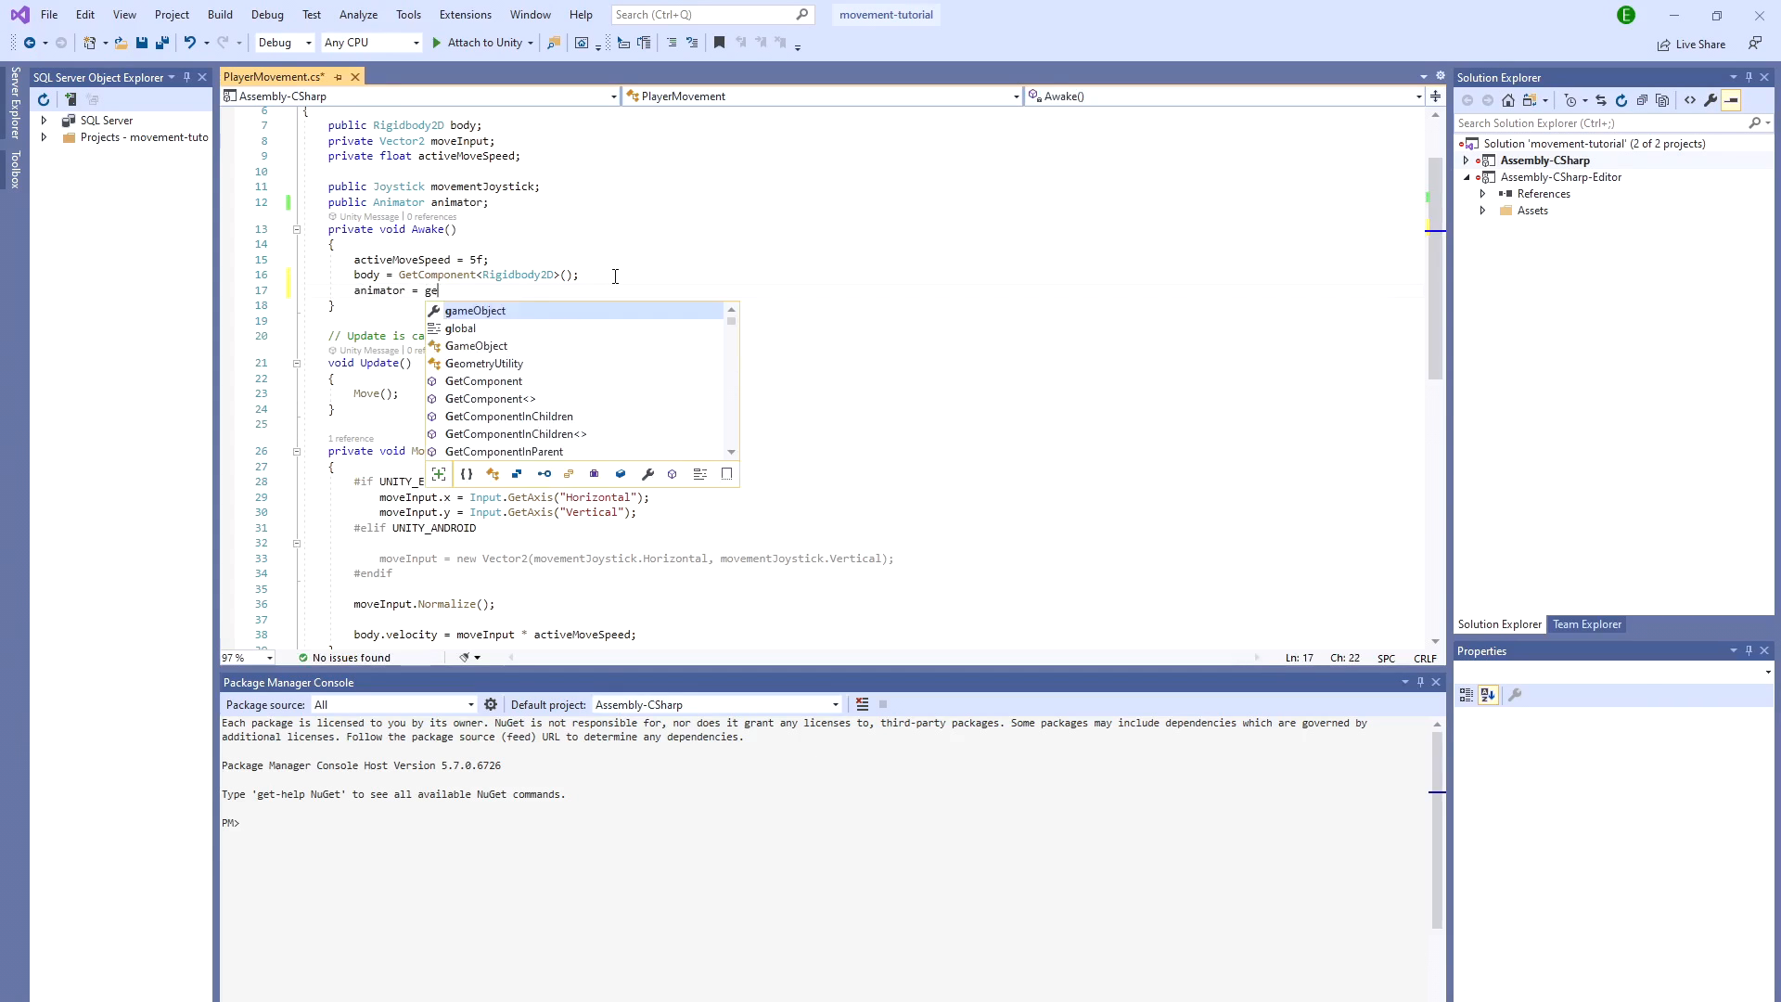
{"action": "type", "text": "<Anima"}
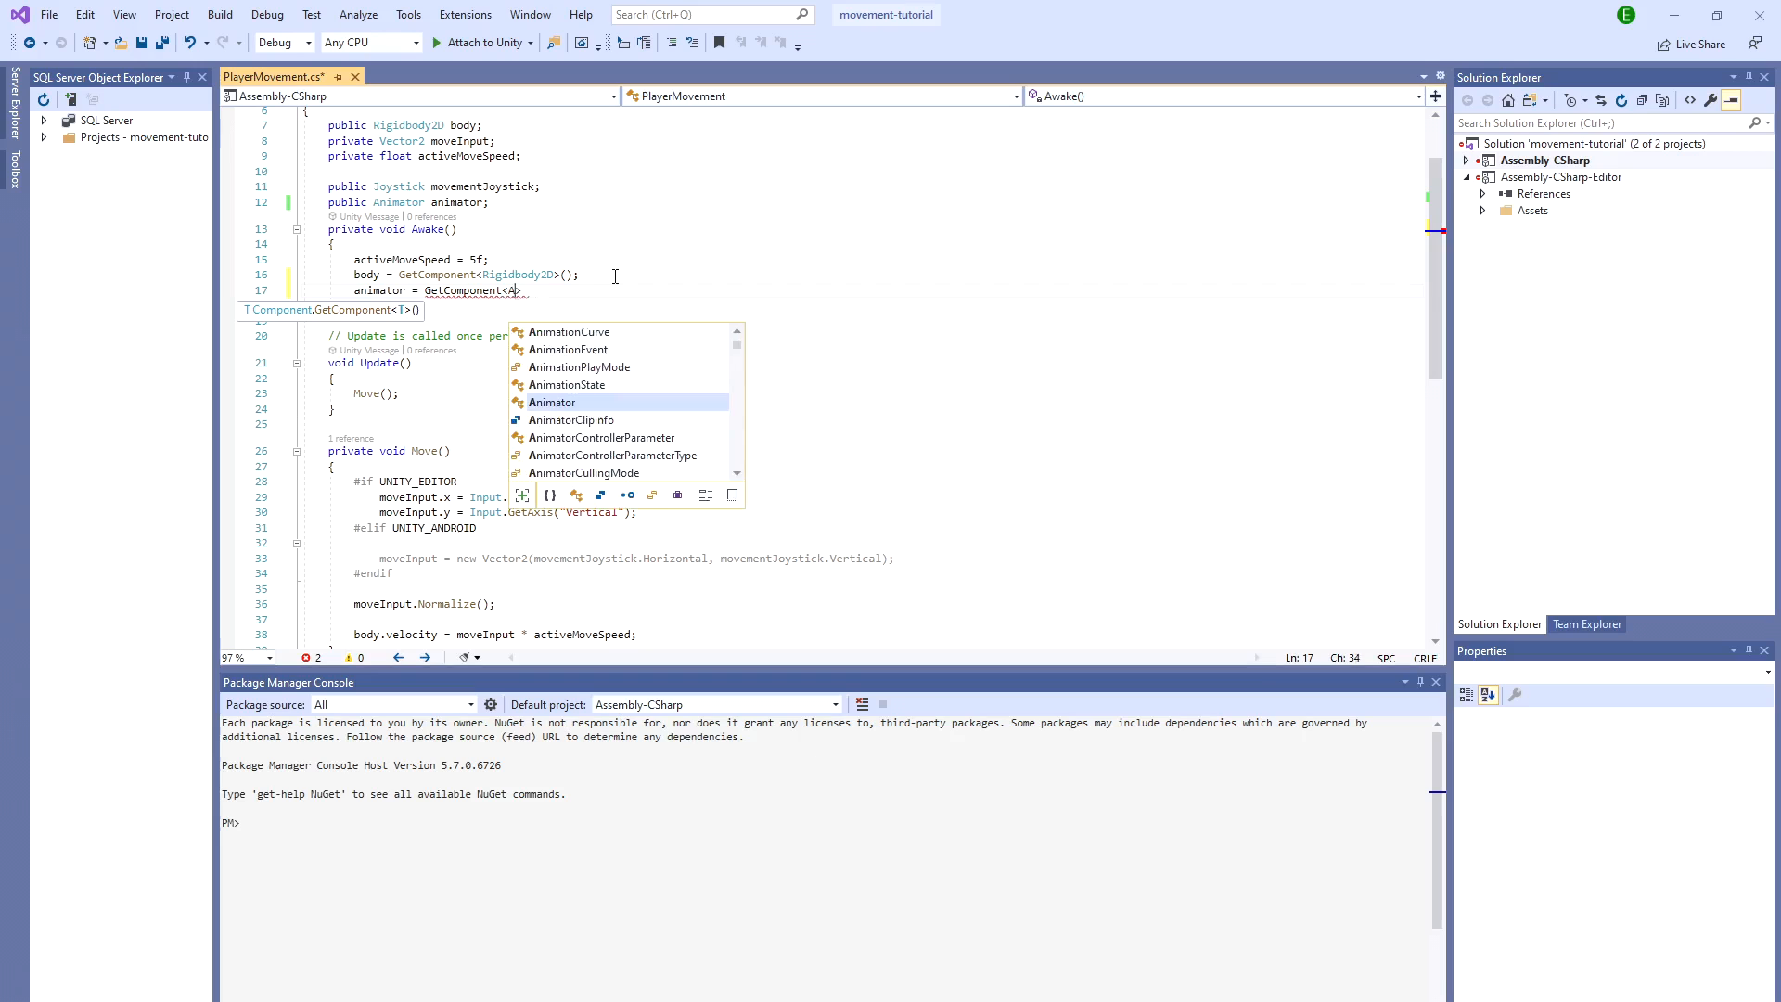
{"action": "type", "text": "tor>();"}
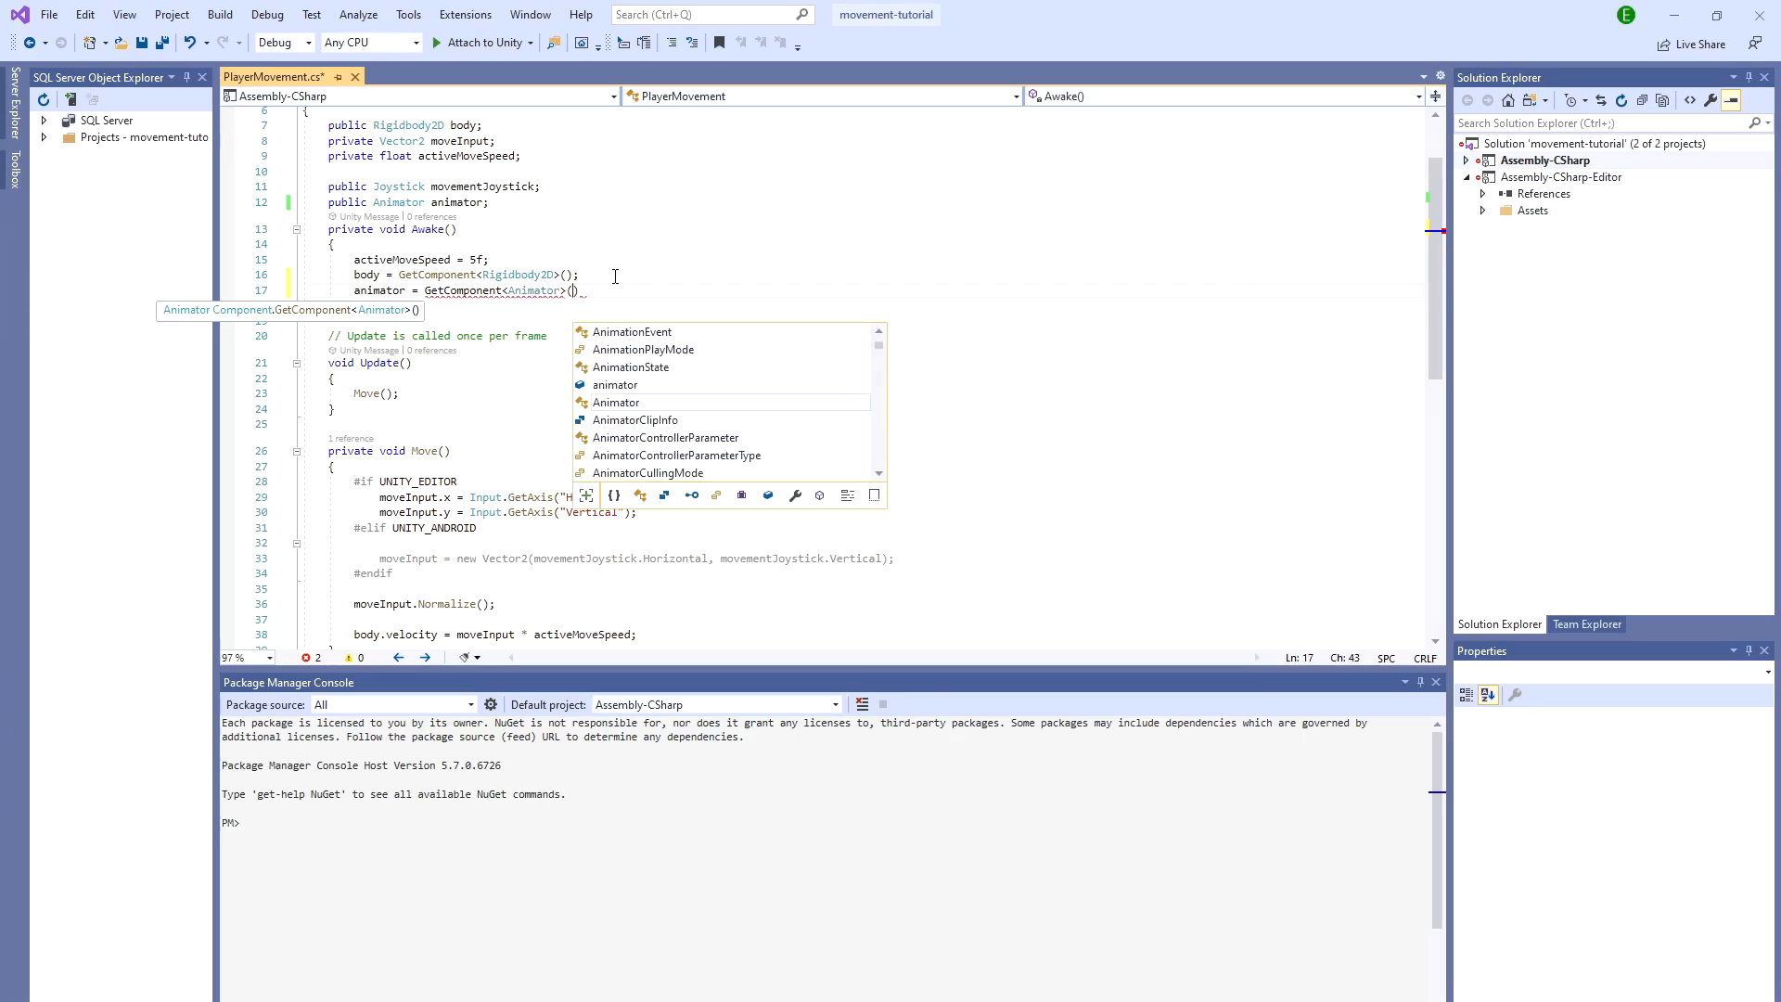
{"action": "key", "text": "ctrl+s"}
Step: Add an empty method "private void AnimatePlayer()" after the Move() method
{"action": "scroll", "coordinate": [478, 420], "scroll_direction": "down", "scroll_amount": 3}
{"action": "left_click", "coordinate": [383, 513]}
{"action": "key", "text": "Return"}
{"action": "key", "text": "Return"}
{"action": "scroll", "coordinate": [383, 516], "scroll_direction": "down", "scroll_amount": 4}
{"action": "type", "text": "private void AnimatePlayer()"}
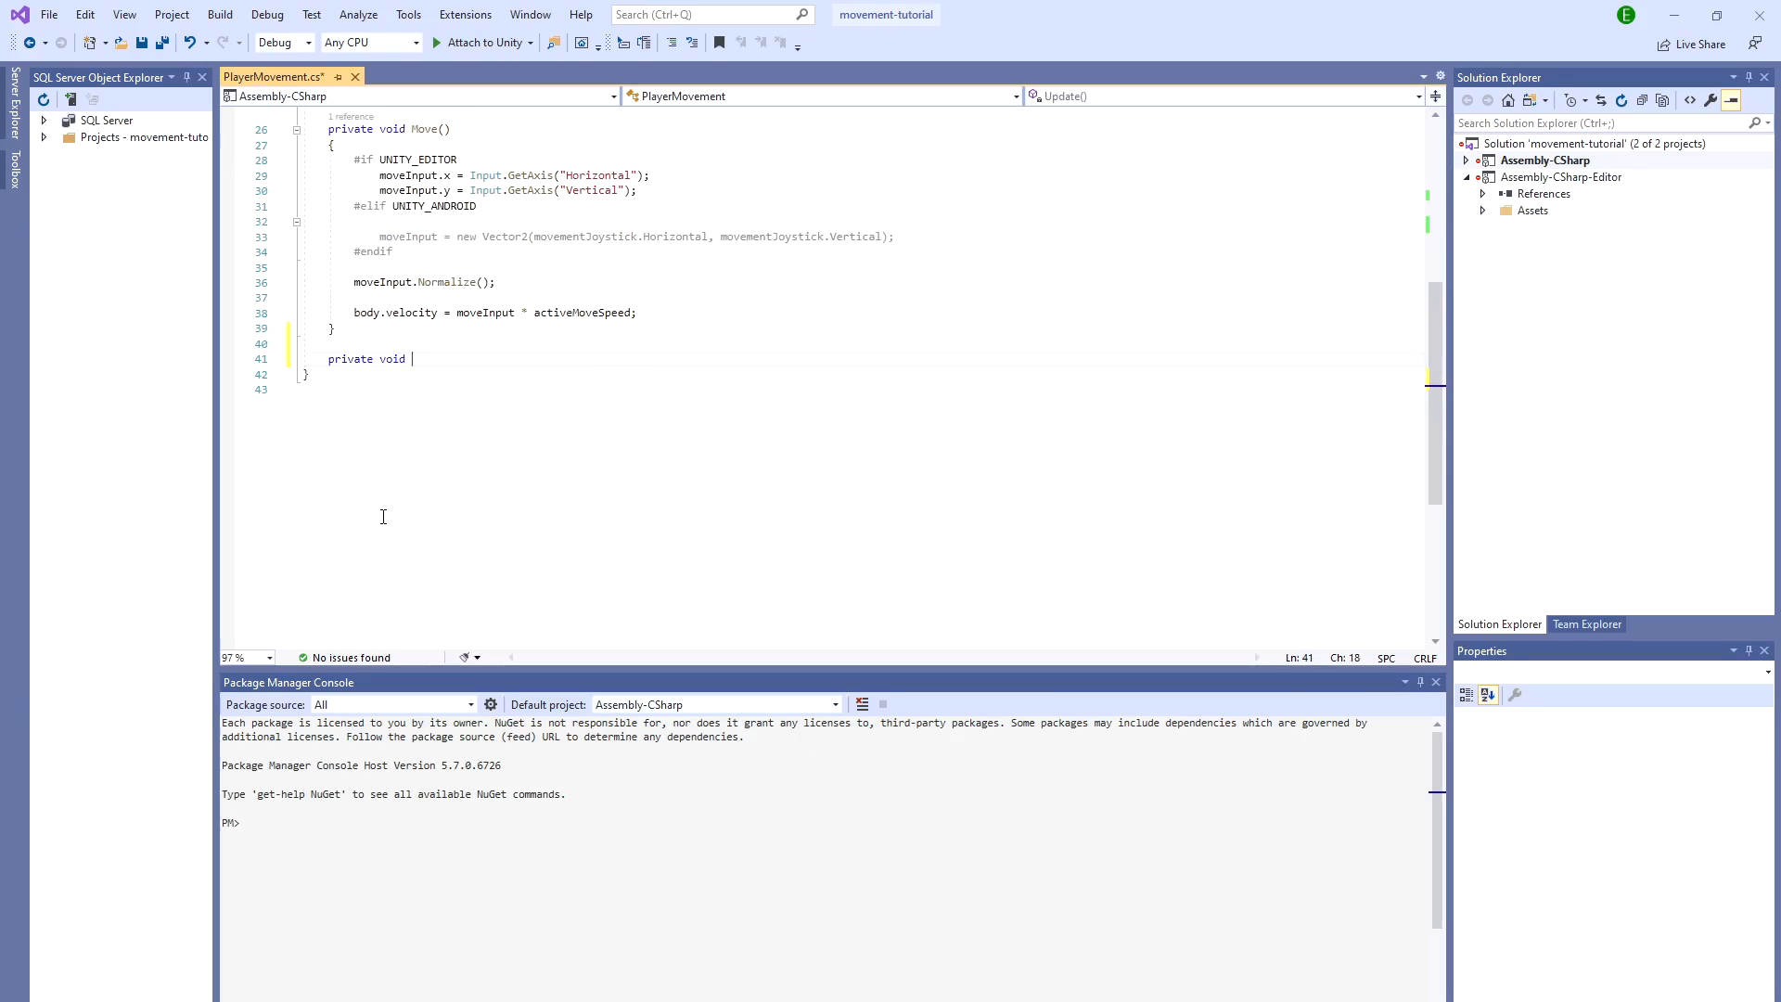
{"action": "key", "text": "Return"}
{"action": "type", "text": "{"}
Step: In AnimatePlayer(), add an if block for moveInput != Vector2.zero that calls animator.SetBool("isMoving", true)
{"action": "key", "text": "Return"}
{"action": "type", "text": "if(moveinput != Vector2.zero)"}
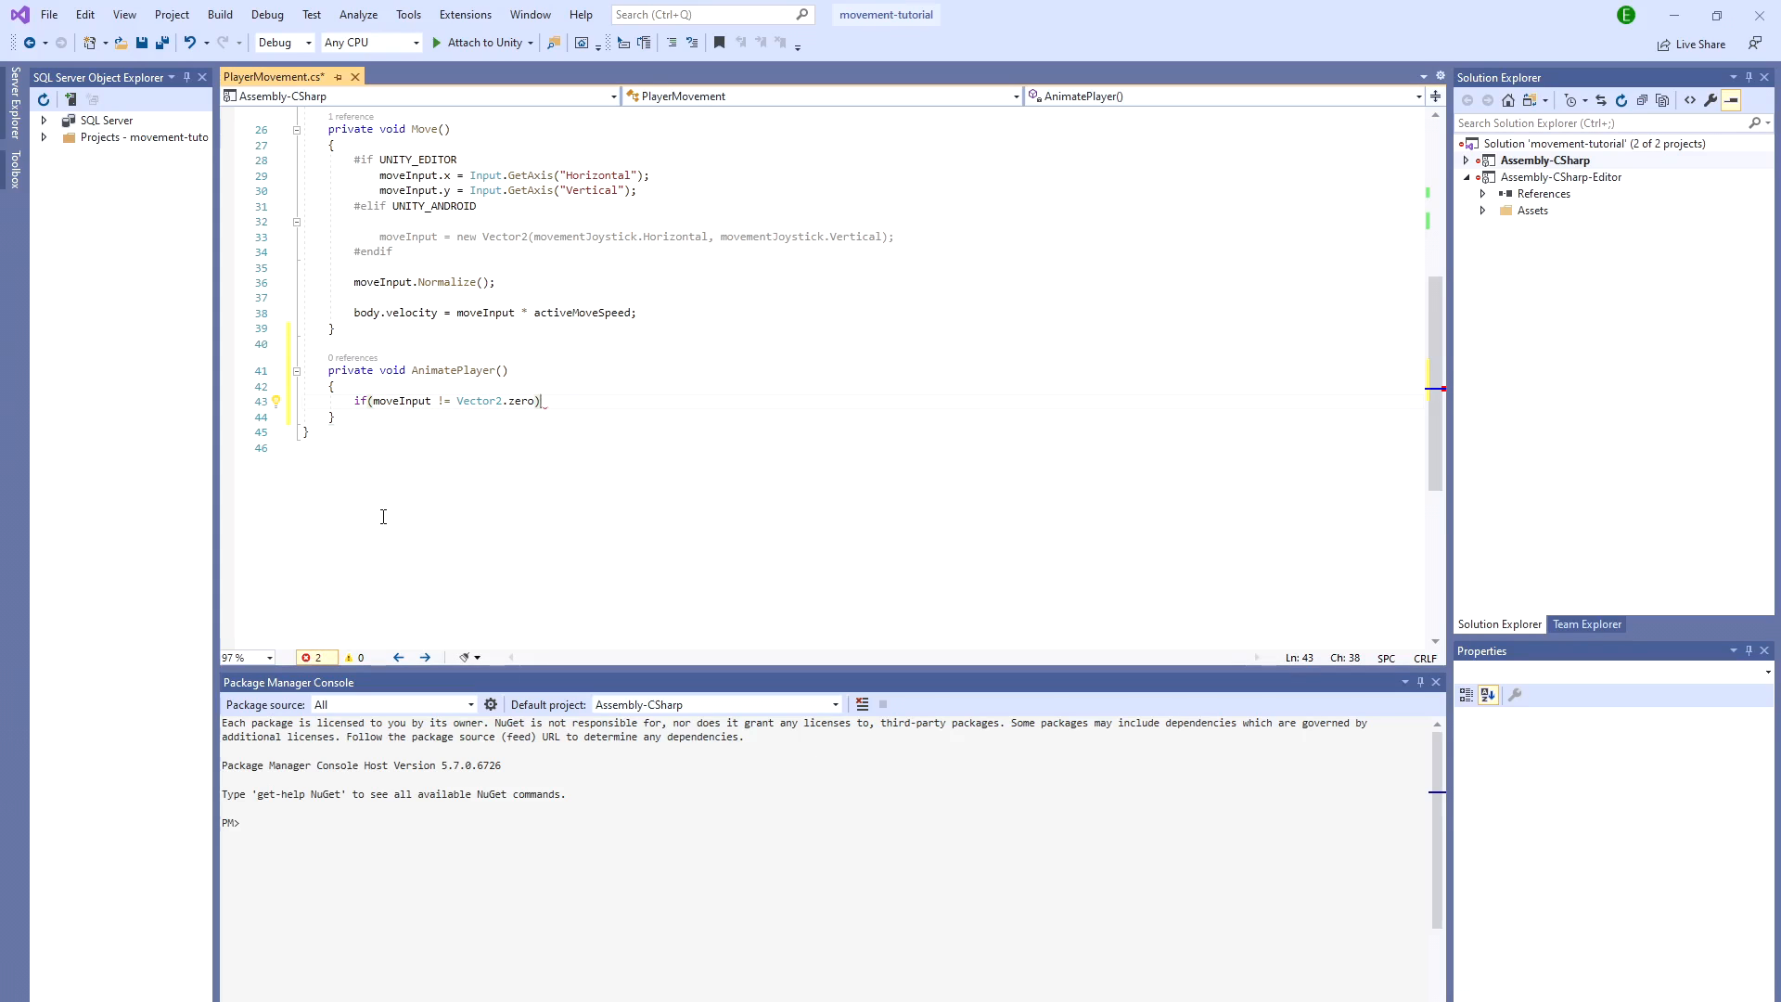
{"action": "key", "text": "Return"}
{"action": "type", "text": "{"}
{"action": "key", "text": "Return"}
{"action": "type", "text": "animator.SetBool(\"is"}
{"action": "type", "text": "Moving\", true);"}
{"action": "key", "text": "Down"}
{"action": "key", "text": "Return"}
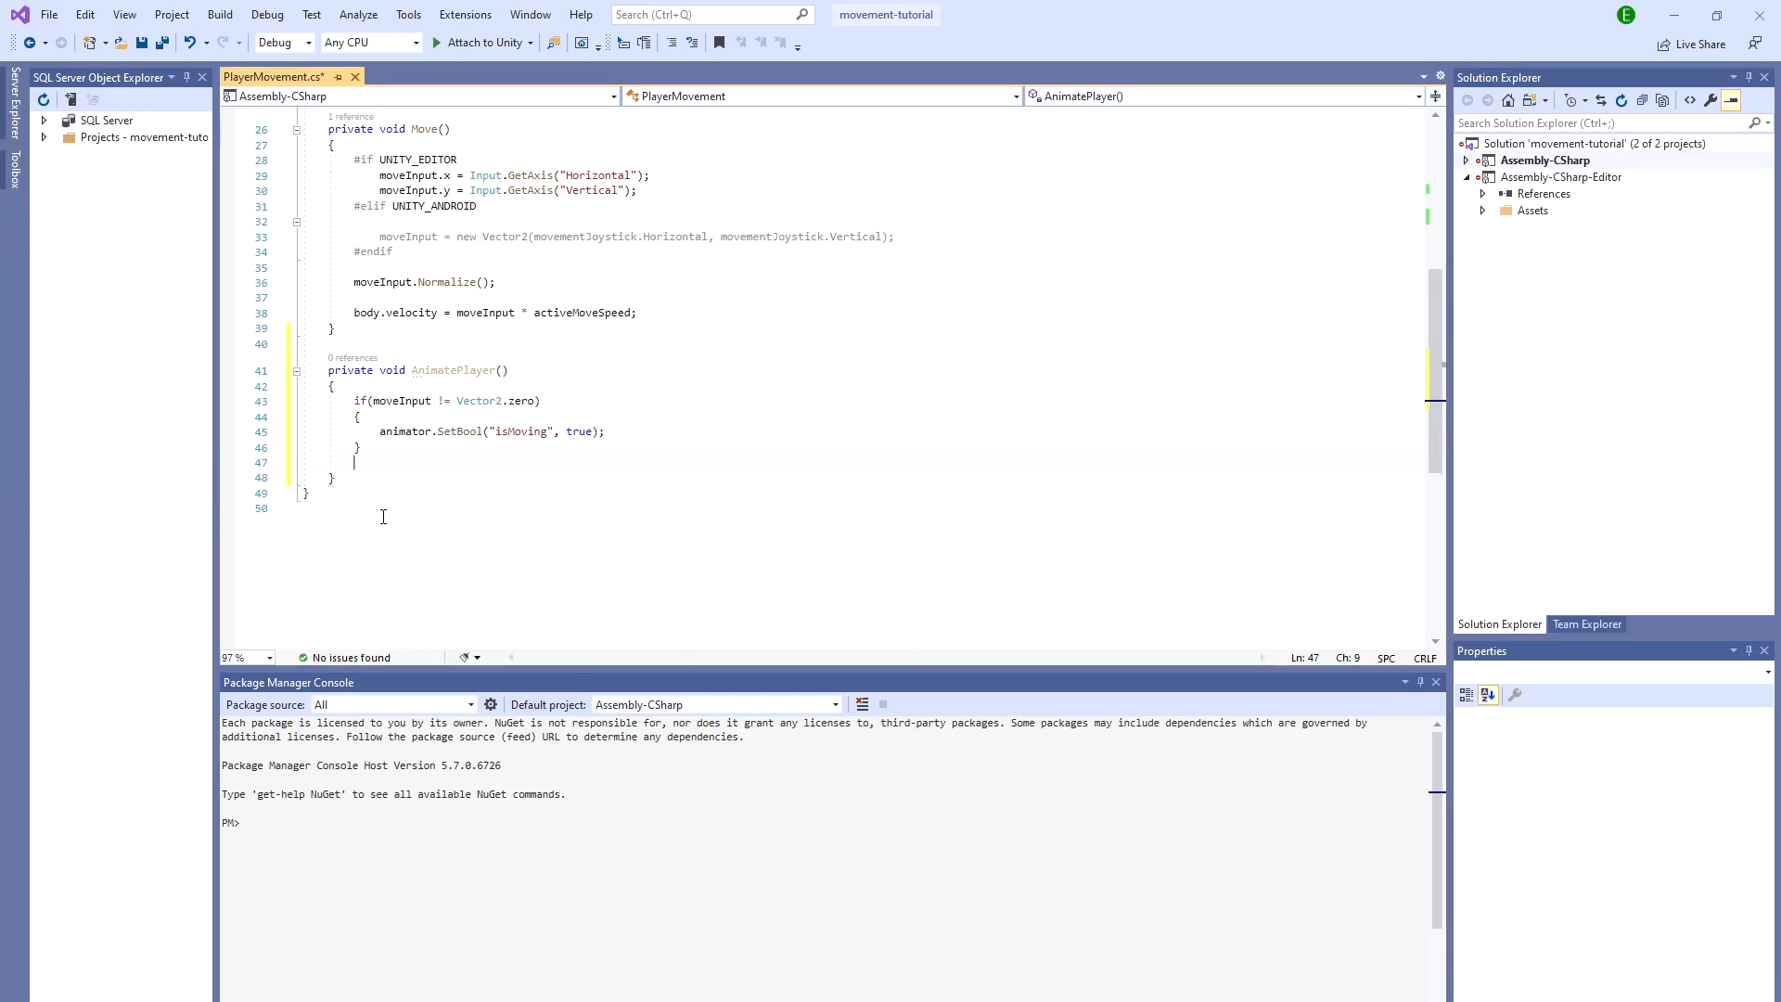
Step: Add an else block that calls animator.SetBool("isMoving", false) and save the script
{"action": "type", "text": "else"}
{"action": "key", "text": "Return"}
{"action": "type", "text": "{"}
{"action": "key", "text": "Return"}
{"action": "type", "text": "animator.SetBool(\"isMoving\", false);"}
{"action": "key", "text": "ctrl+s"}
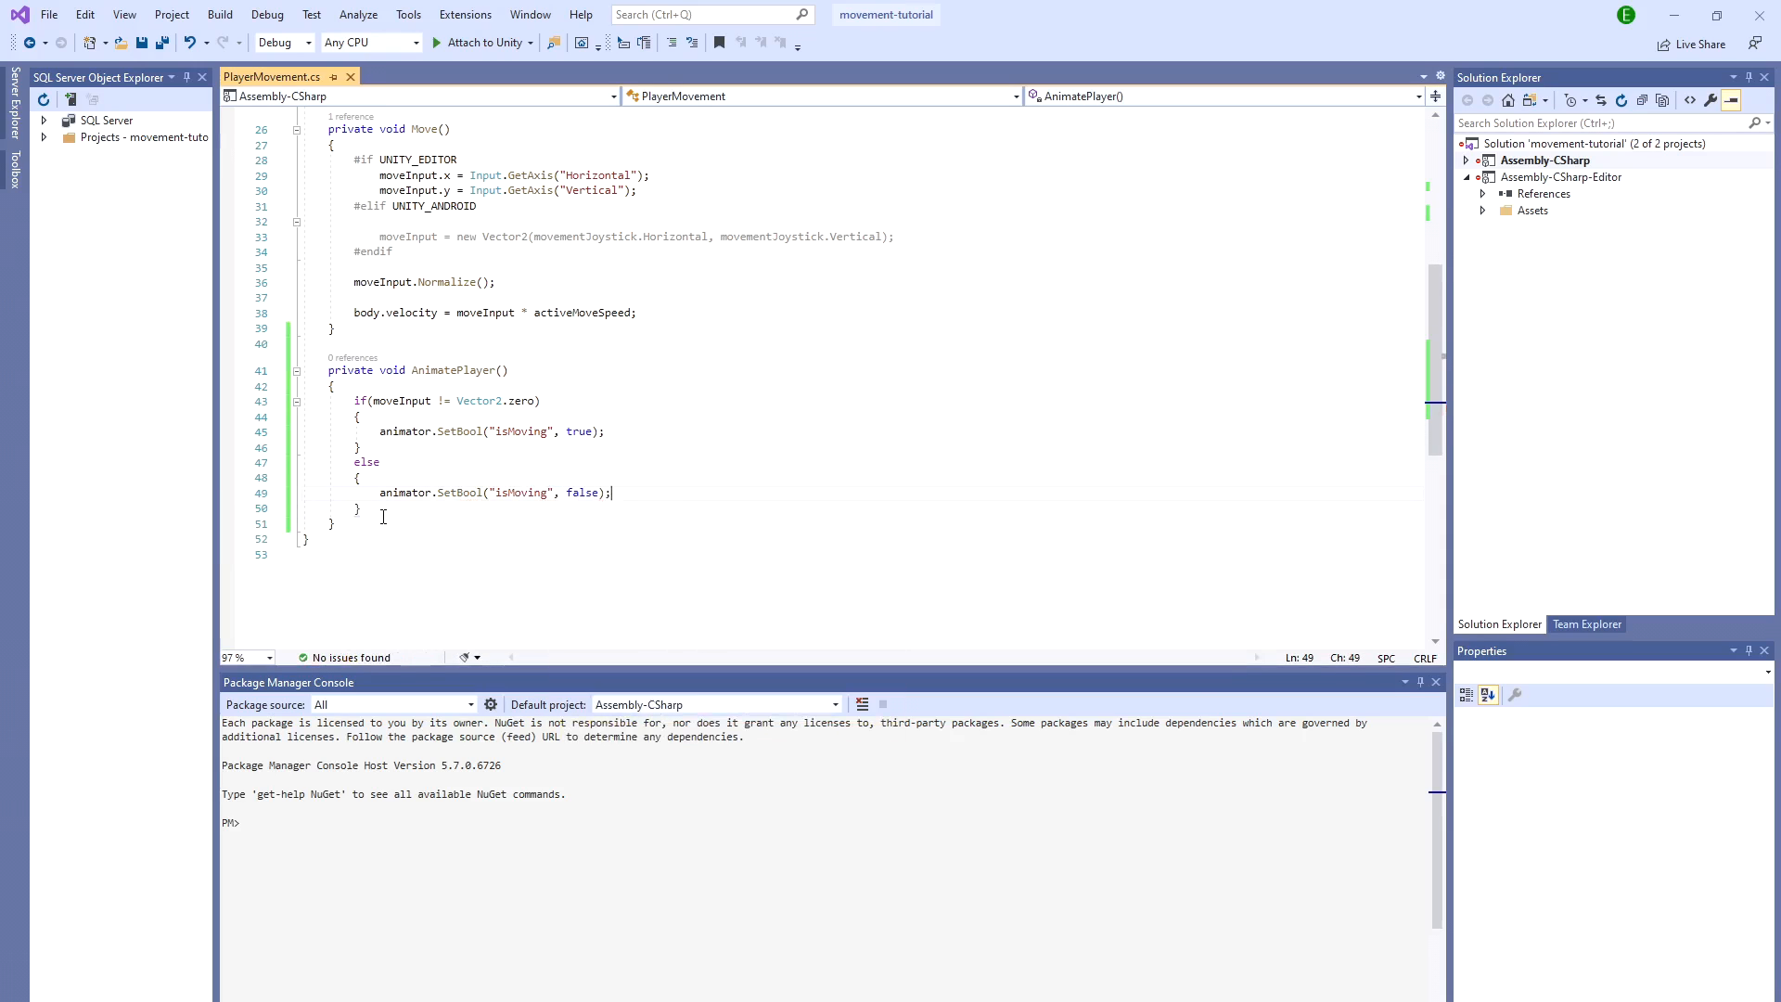
Step: Call AnimatePlayer() after Move() in the Update() method and save the script
{"action": "scroll", "coordinate": [383, 517], "scroll_direction": "up", "scroll_amount": 4}
{"action": "left_click", "coordinate": [409, 209]}
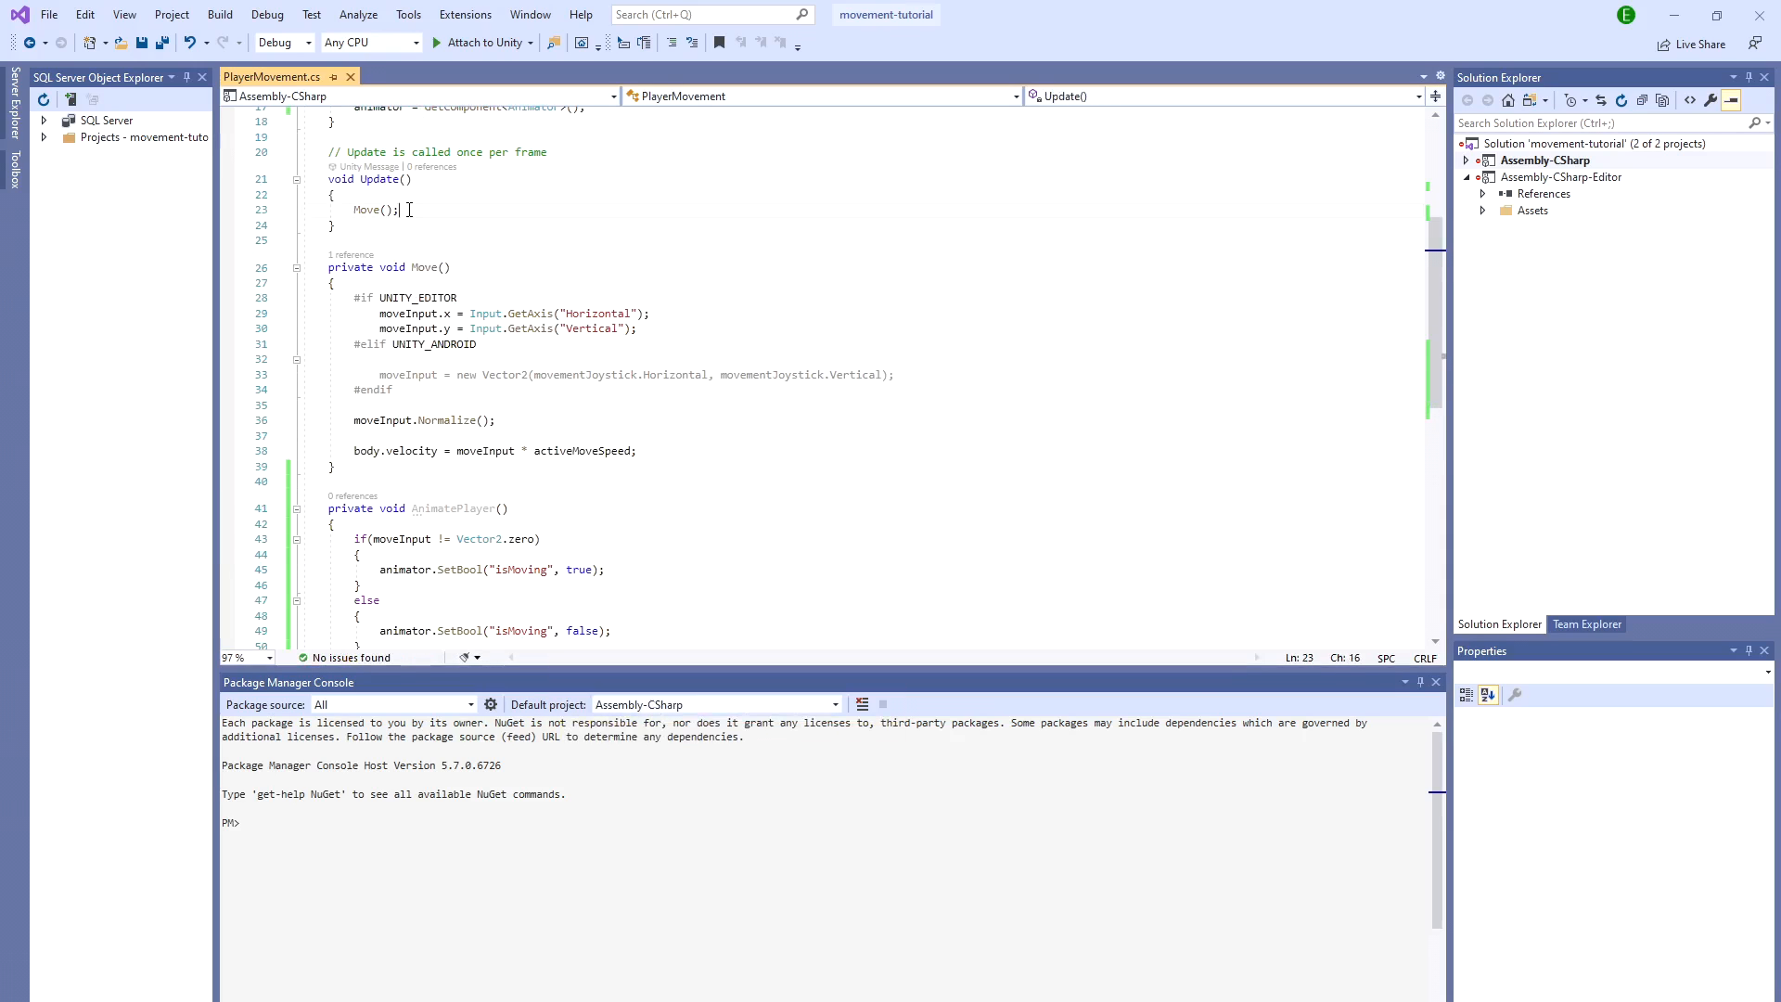
{"action": "key", "text": "Return"}
{"action": "type", "text": "AnimatePlayer"}
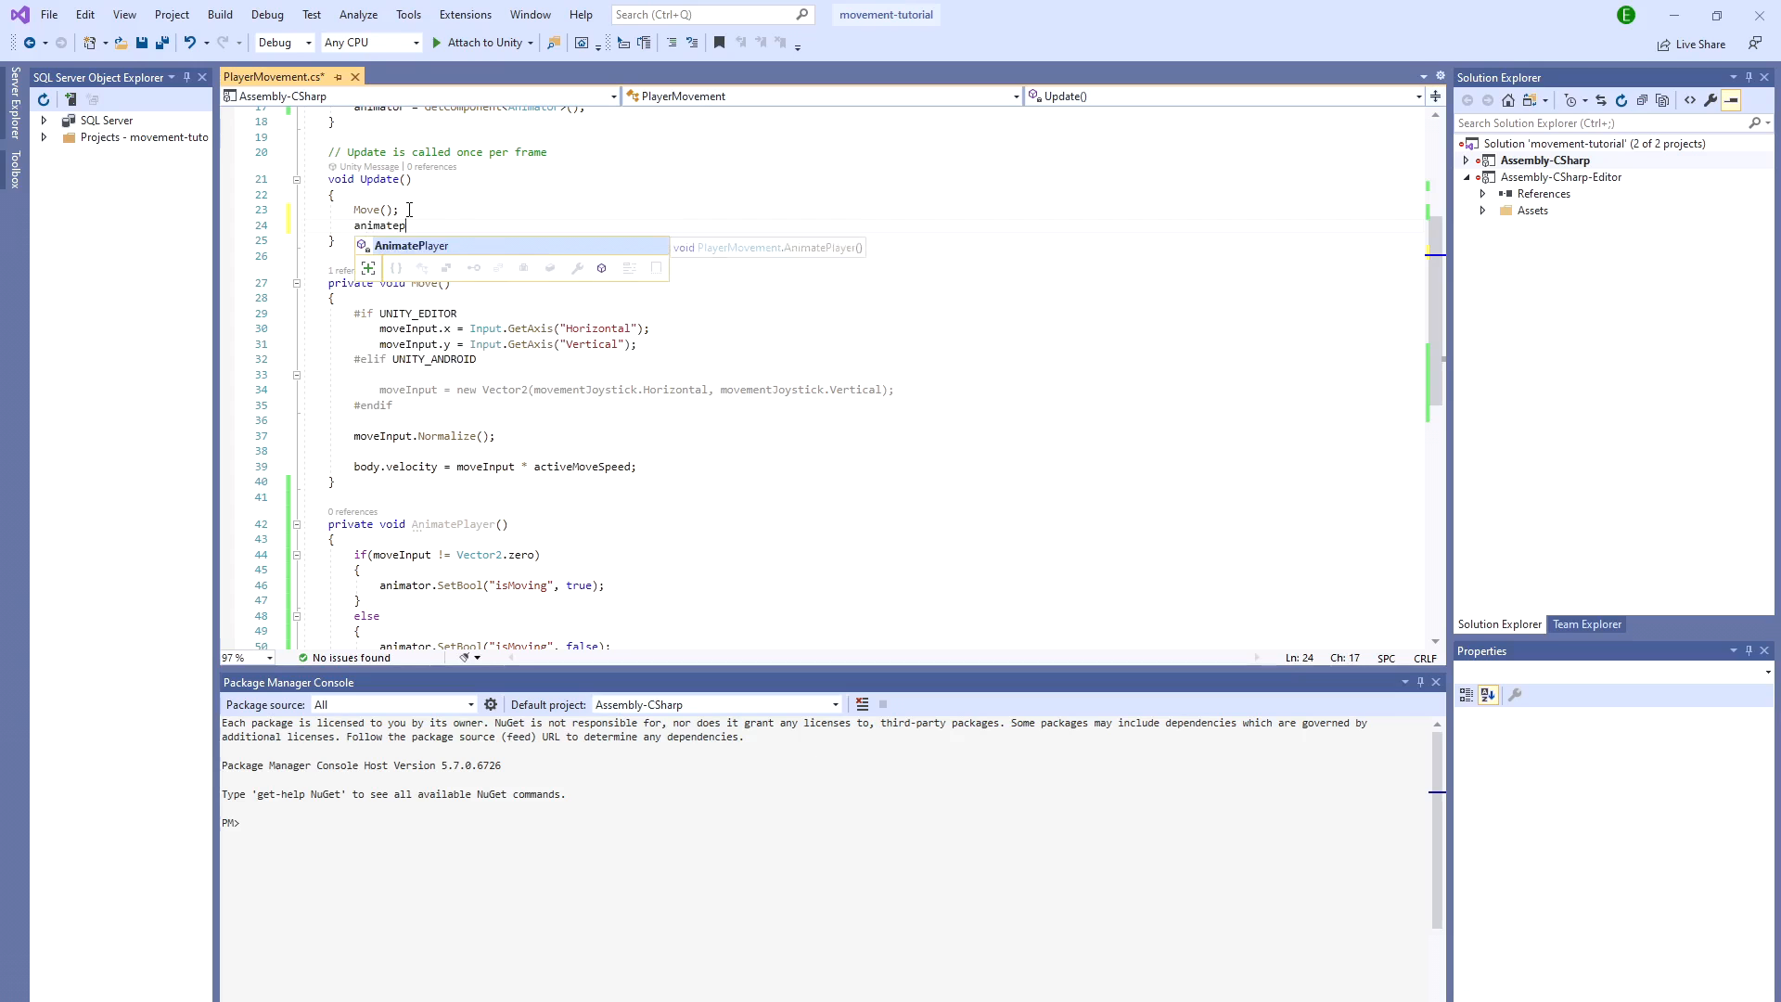
{"action": "type", "text": "();"}
{"action": "key", "text": "ctrl+s"}
Step: Switch back to Unity, run the game and move the player in all directions to test the idle and walk animations
{"action": "key", "text": "alt+Tab"}
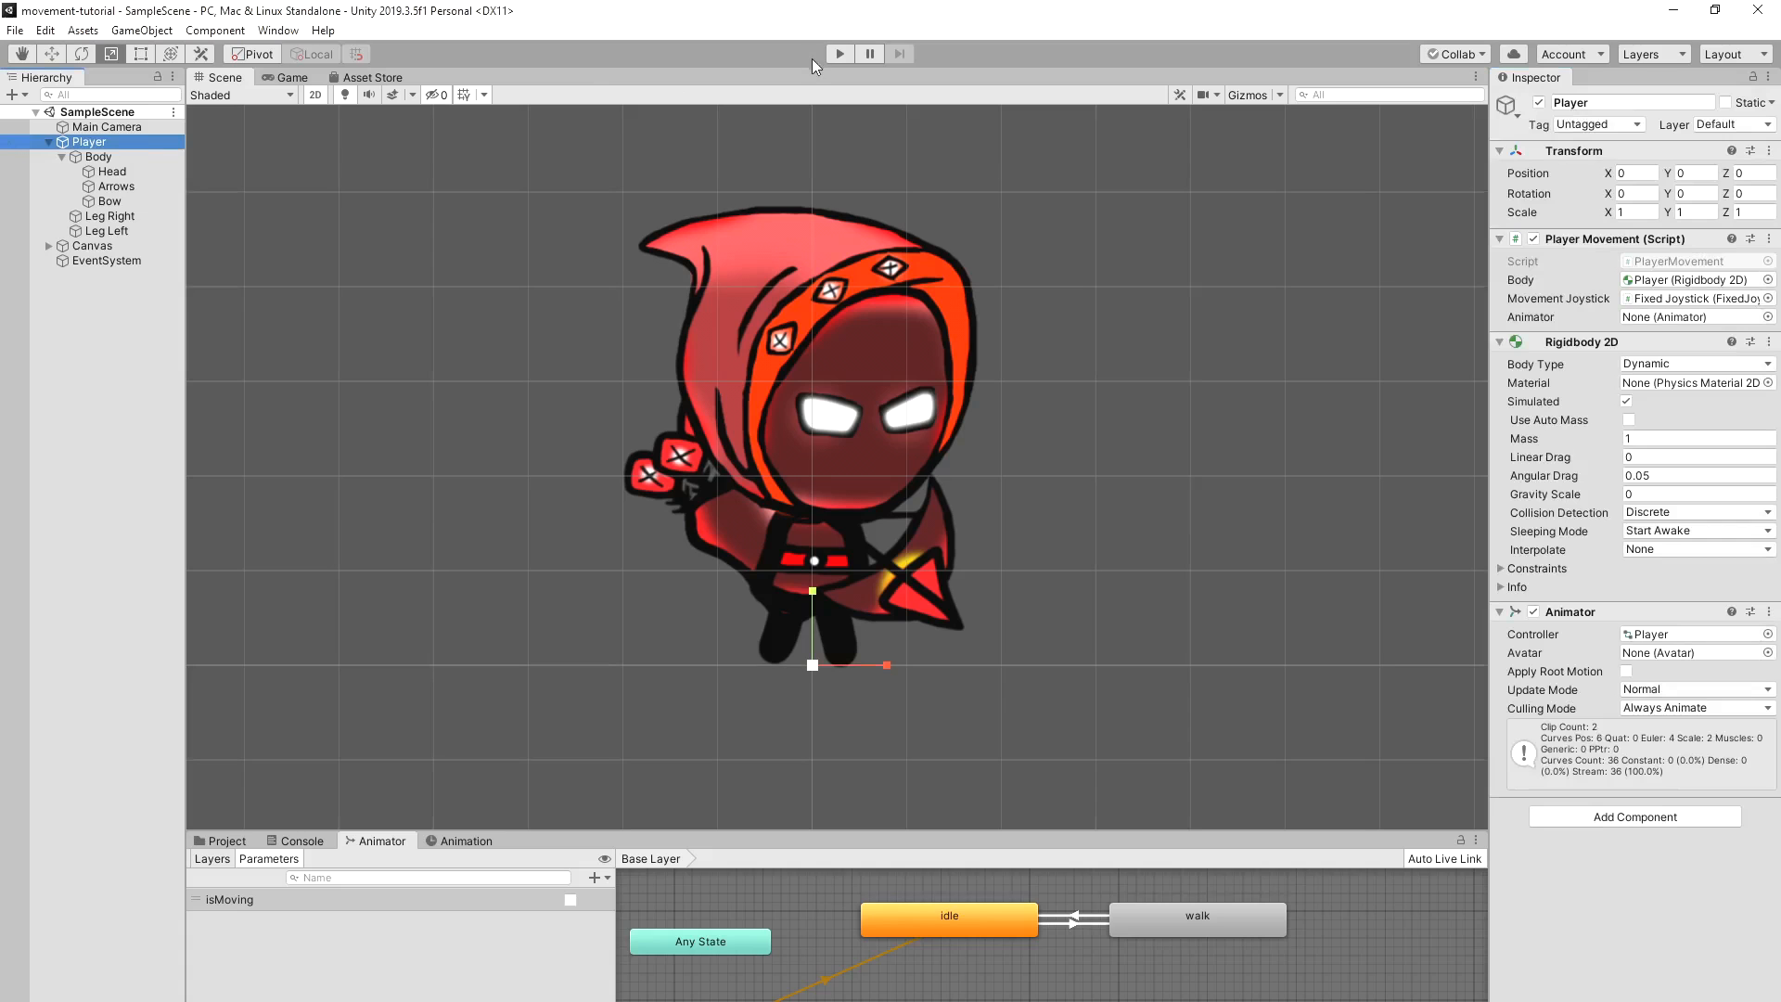
{"action": "left_click", "coordinate": [840, 54]}
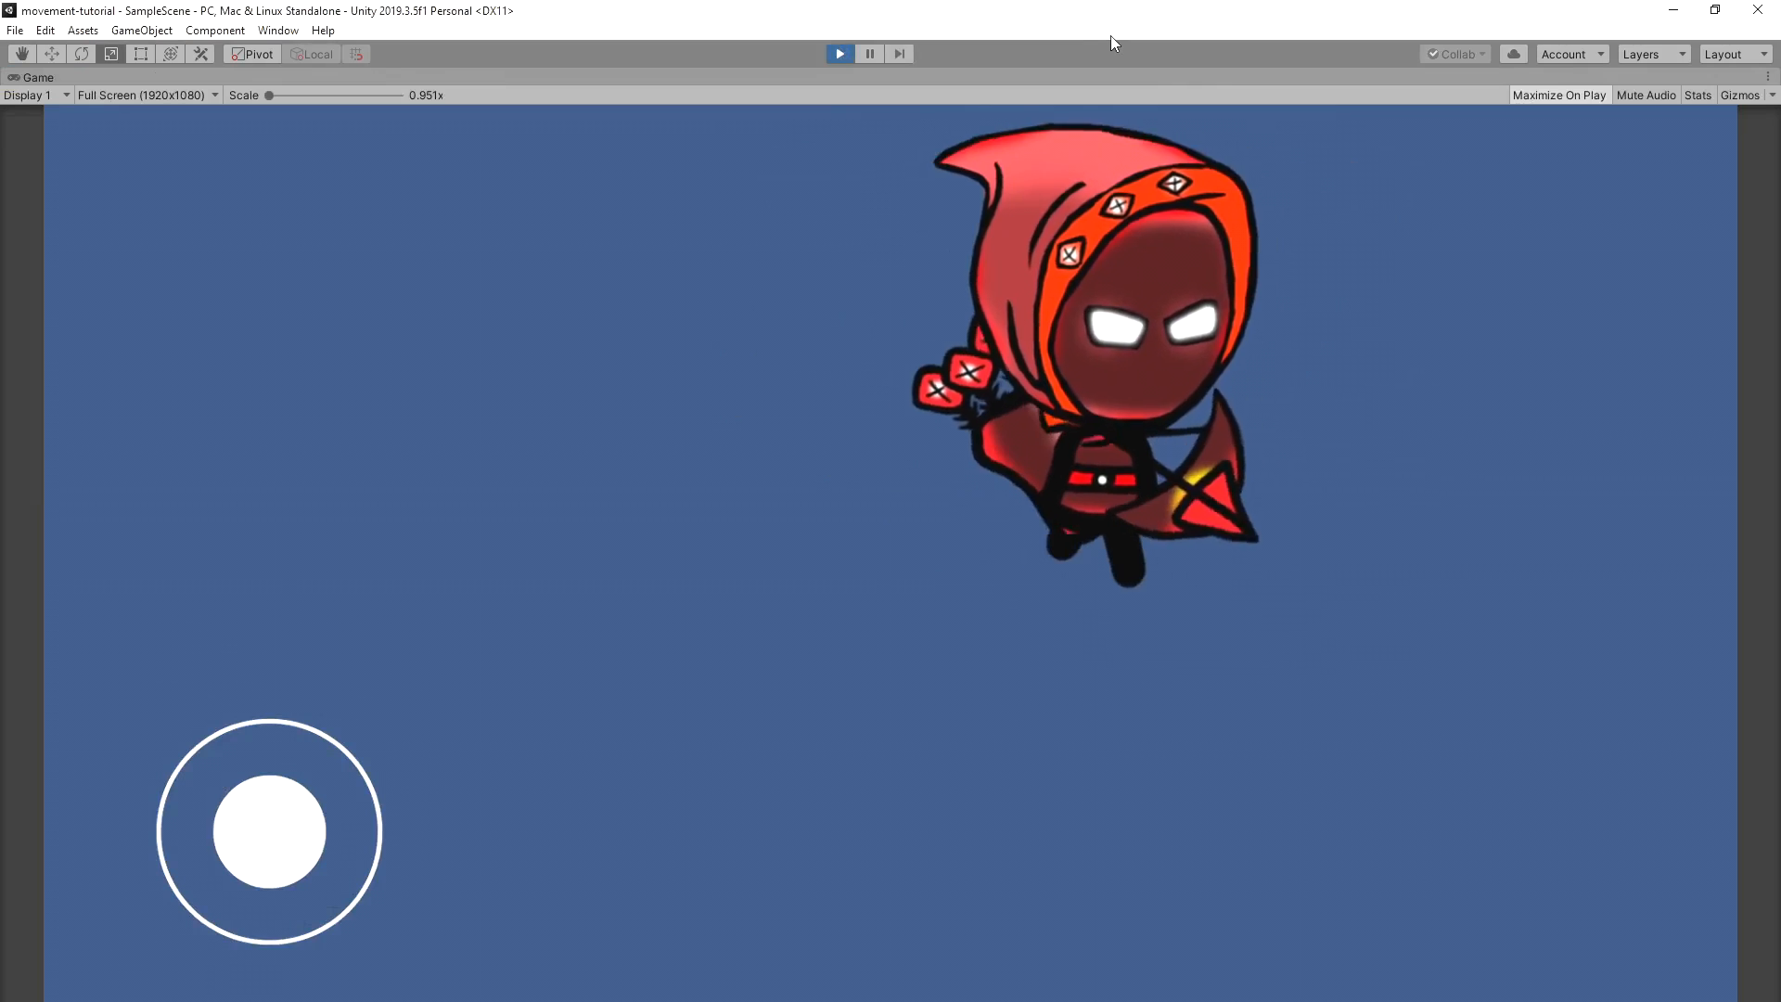
{"action": "key", "text": "d"}
{"action": "key", "text": "s"}
{"action": "key", "text": "d"}
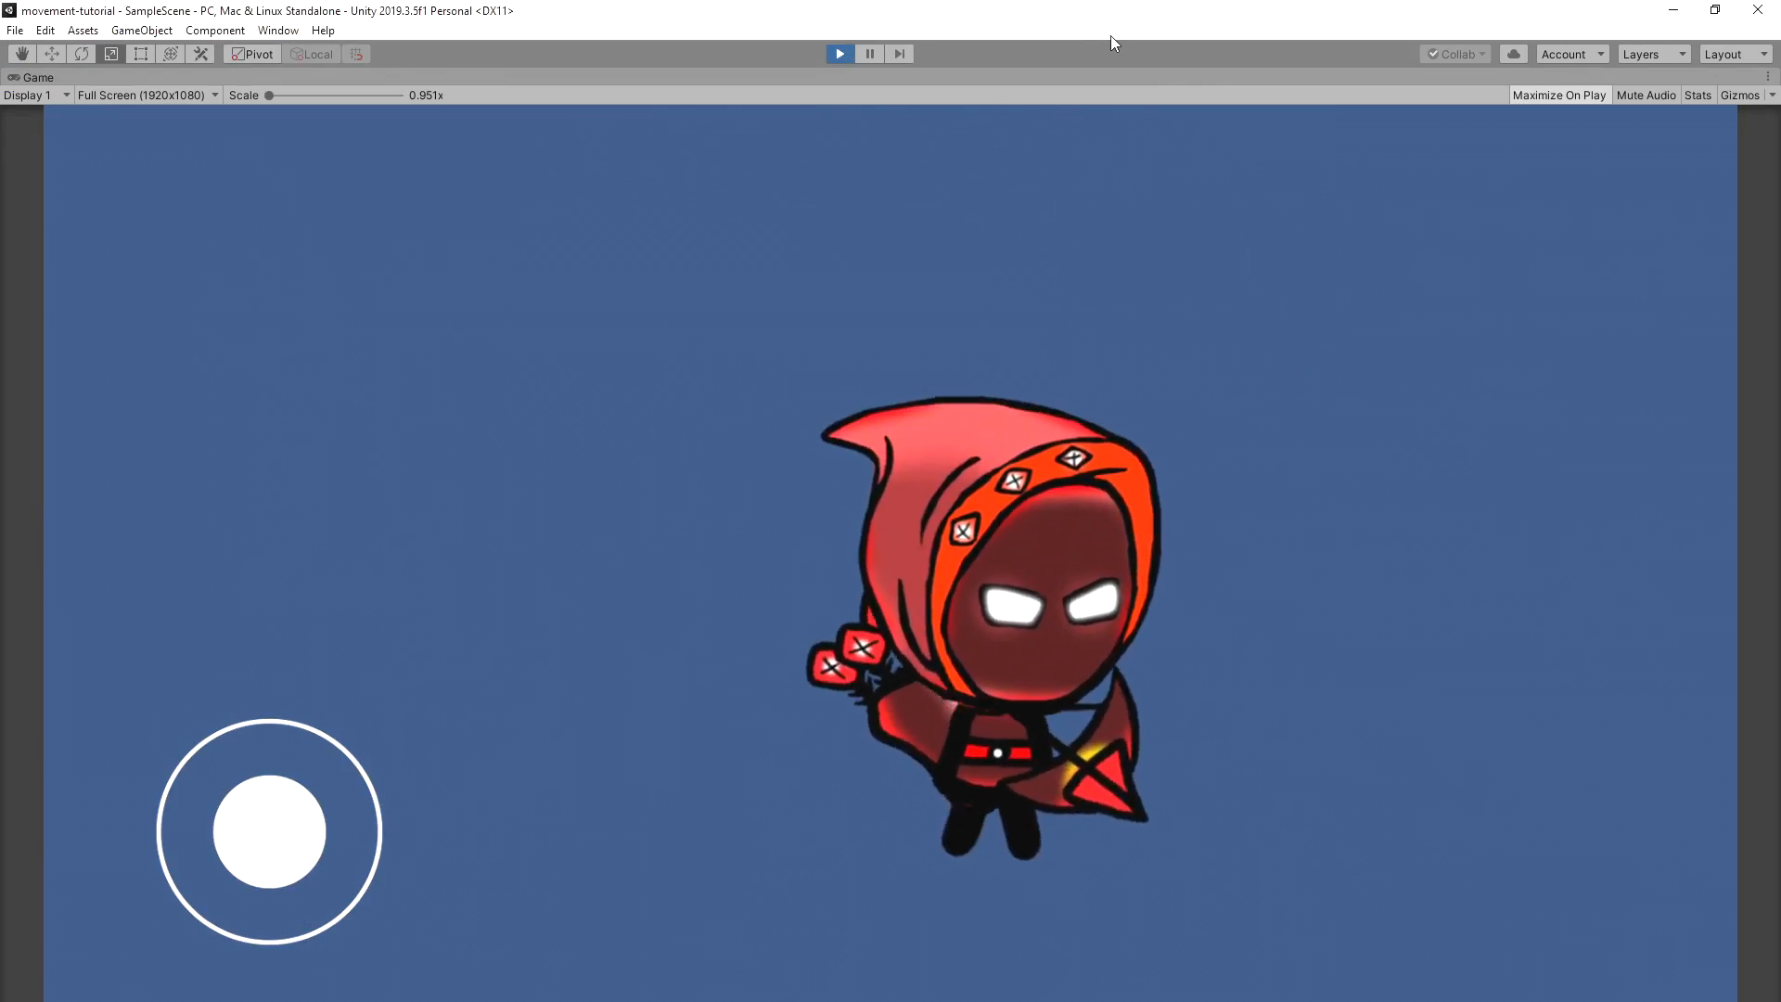
{"action": "key", "text": "a"}
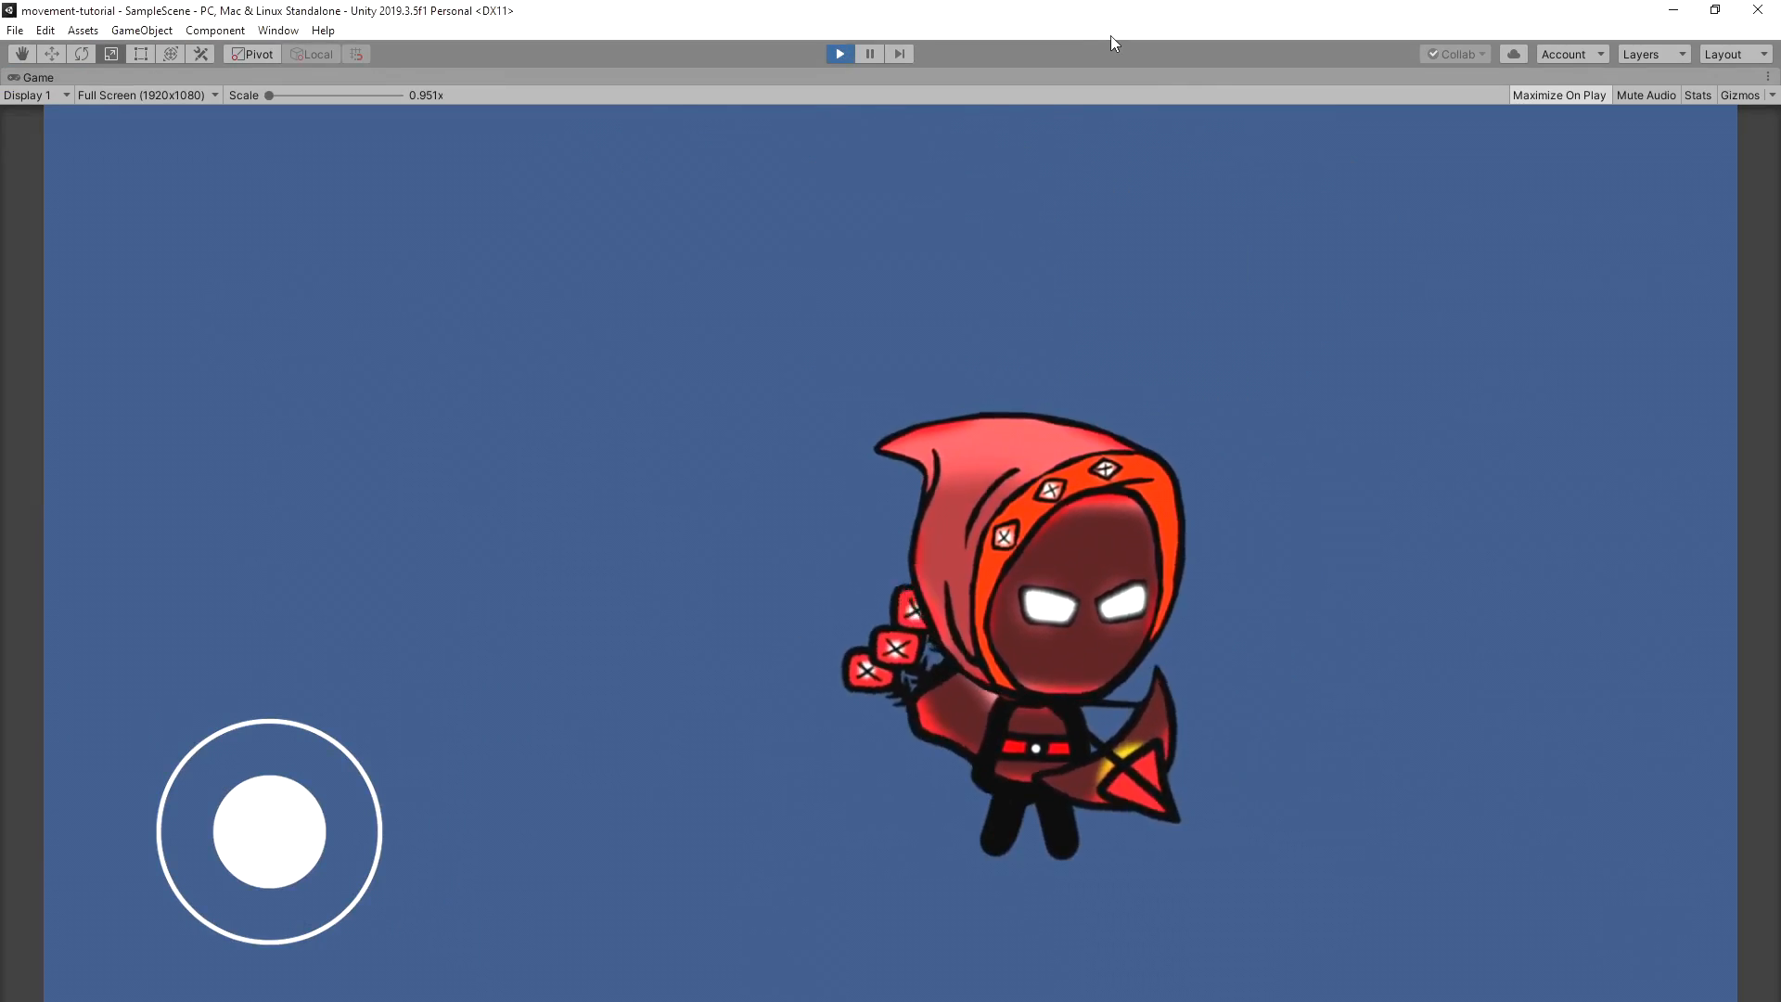
{"action": "key", "text": "a"}
{"action": "key", "text": "d"}
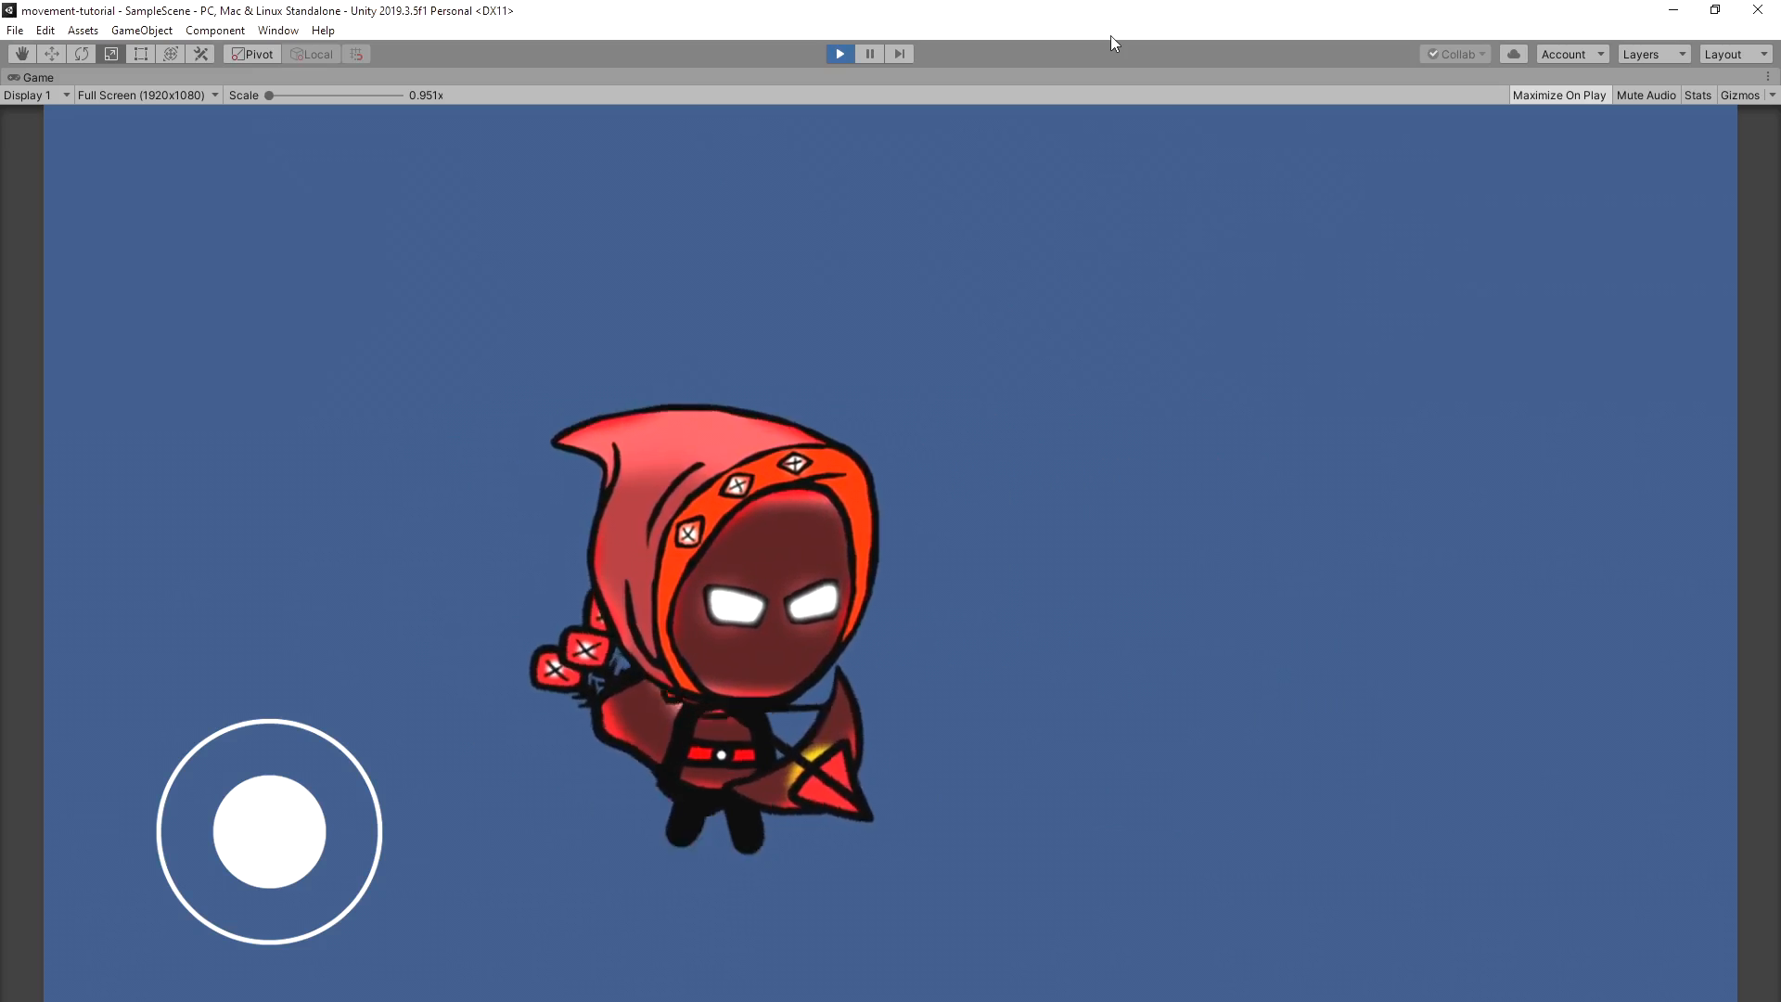
{"action": "key", "text": "w"}
{"action": "key", "text": "d"}
{"action": "key", "text": "s"}
{"action": "key", "text": "a"}
{"action": "key", "text": "w"}
{"action": "key", "text": "d"}
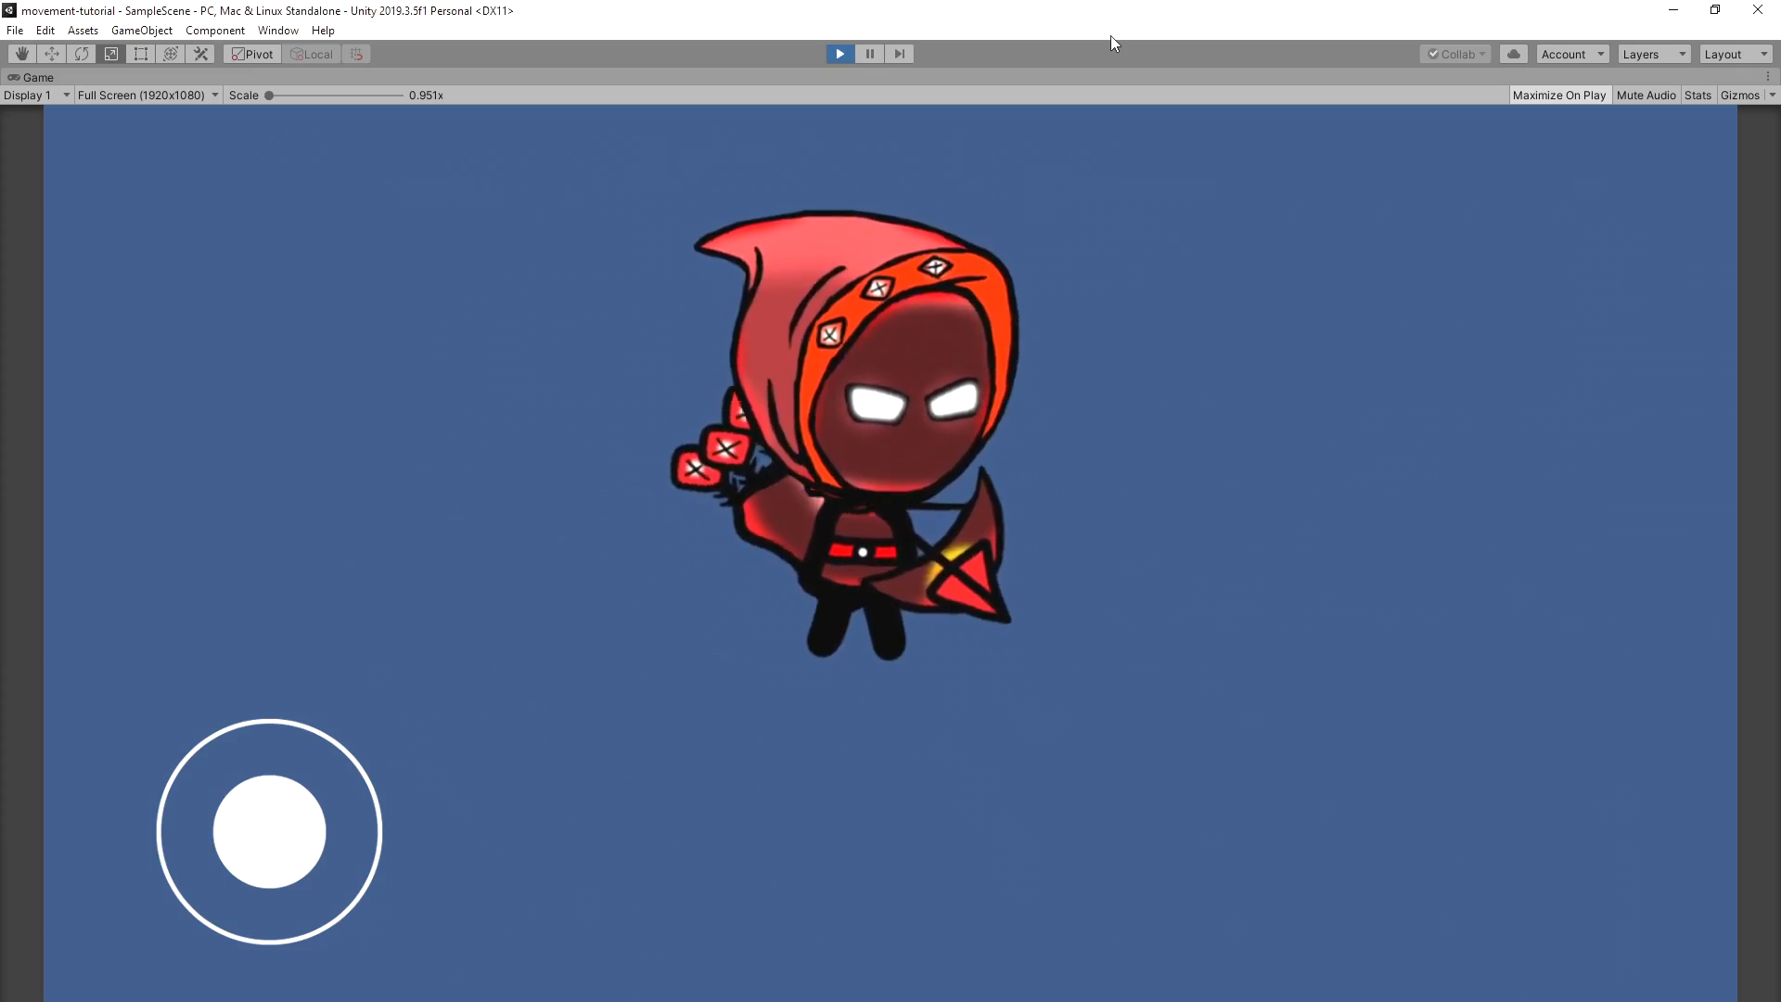
{"action": "key", "text": "d"}
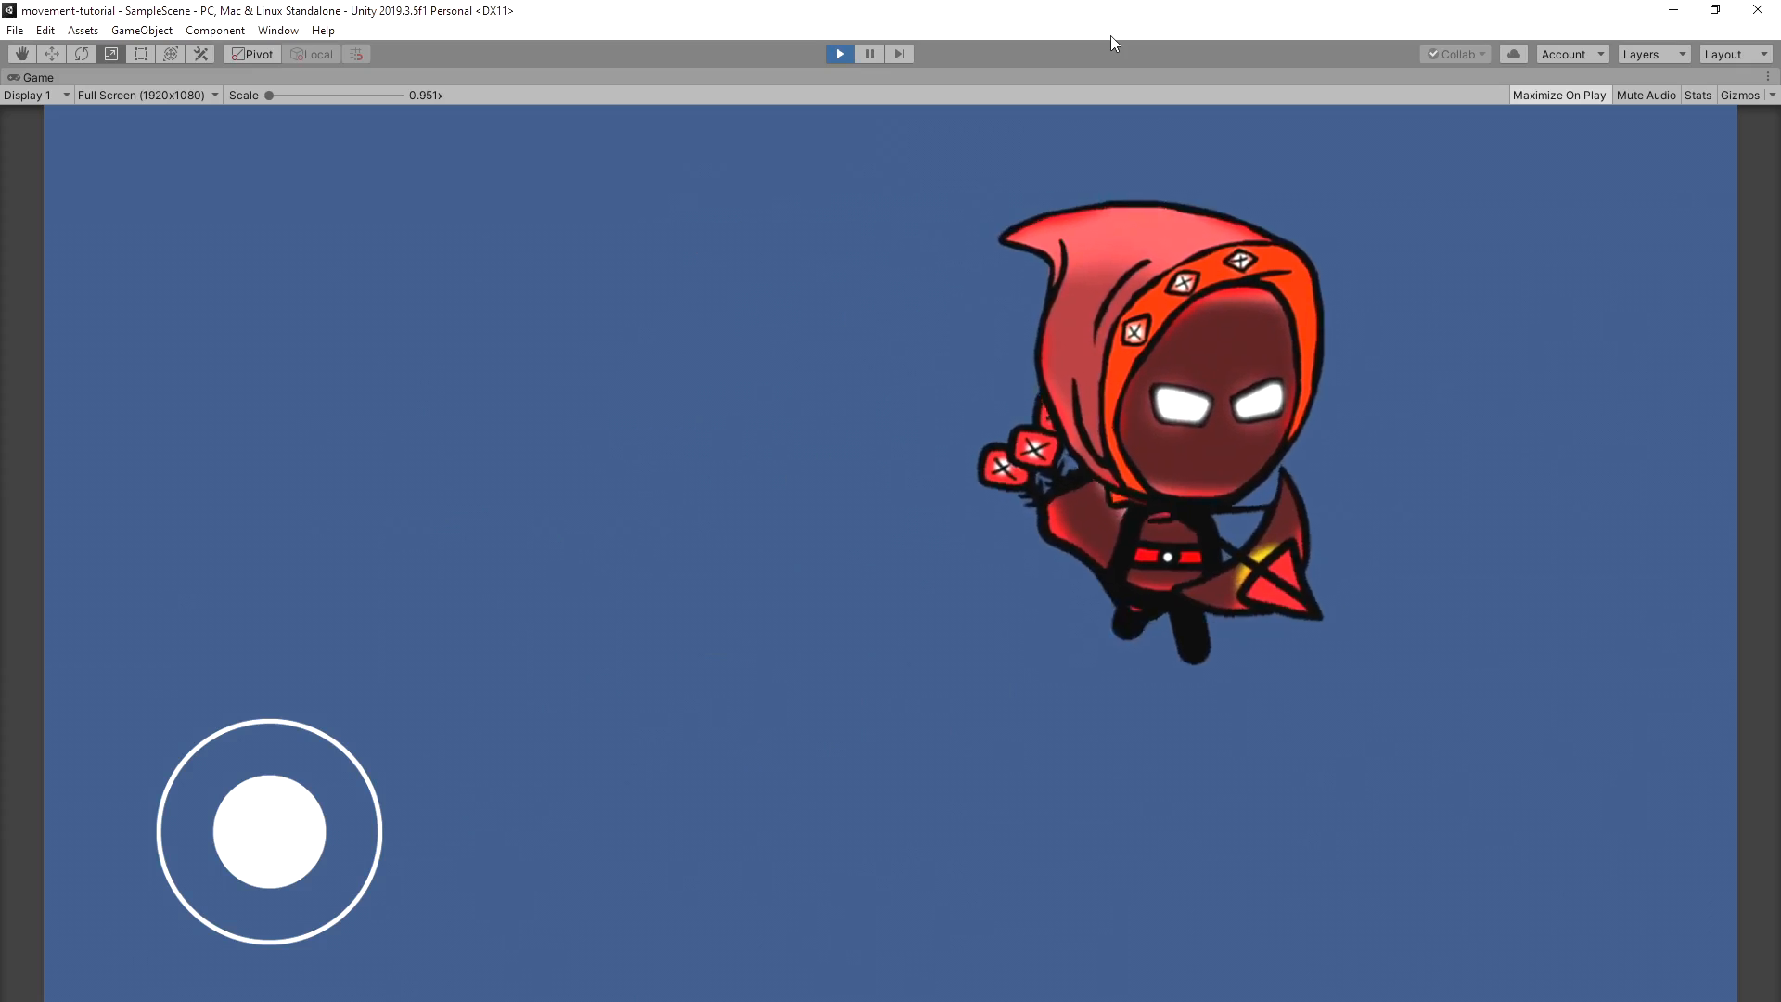
{"action": "key", "text": "s"}
{"action": "key", "text": "a"}
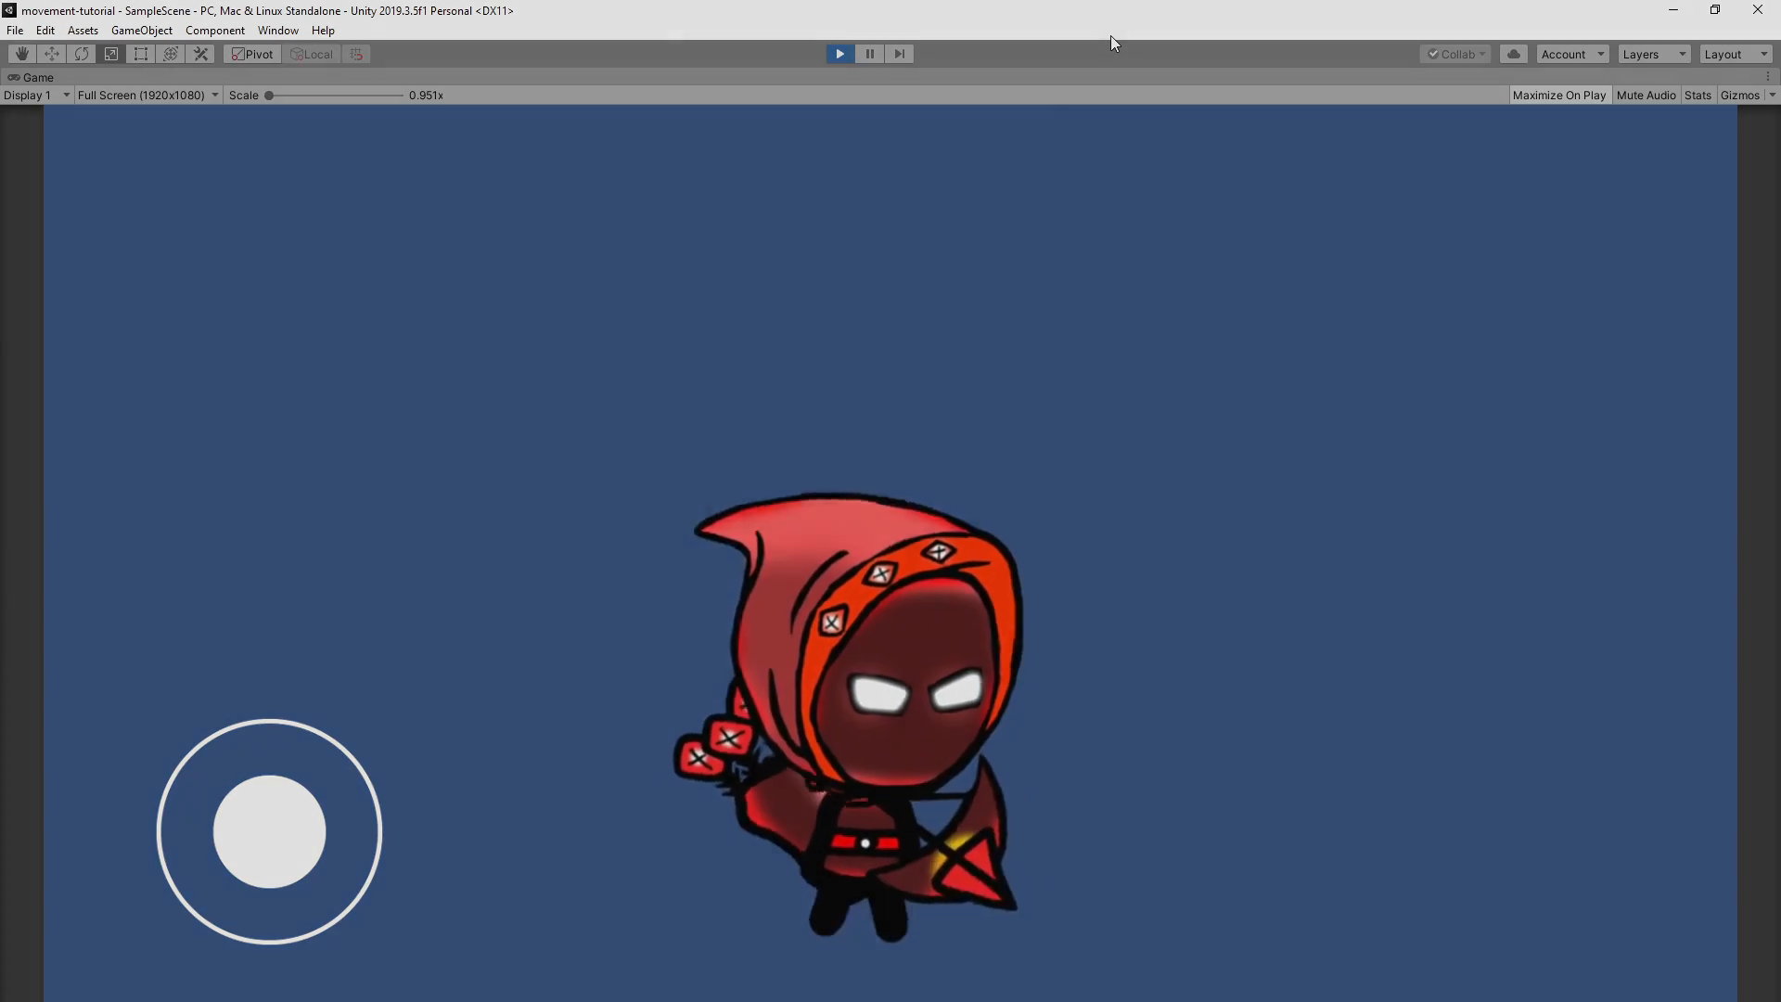